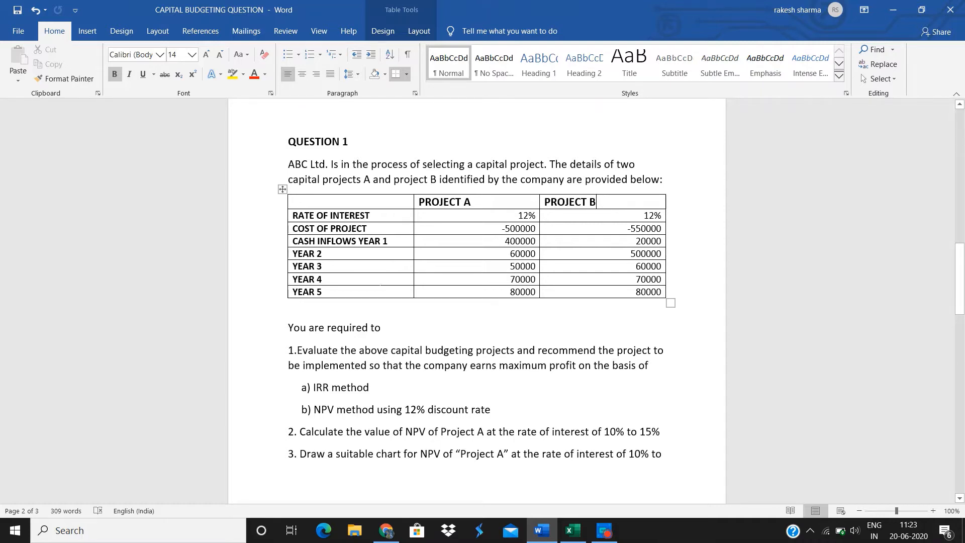
Step: Switch from the Word question to the Excel workbook and enter the labels NPV in A12 and IRR in A13
left_click(352, 409)
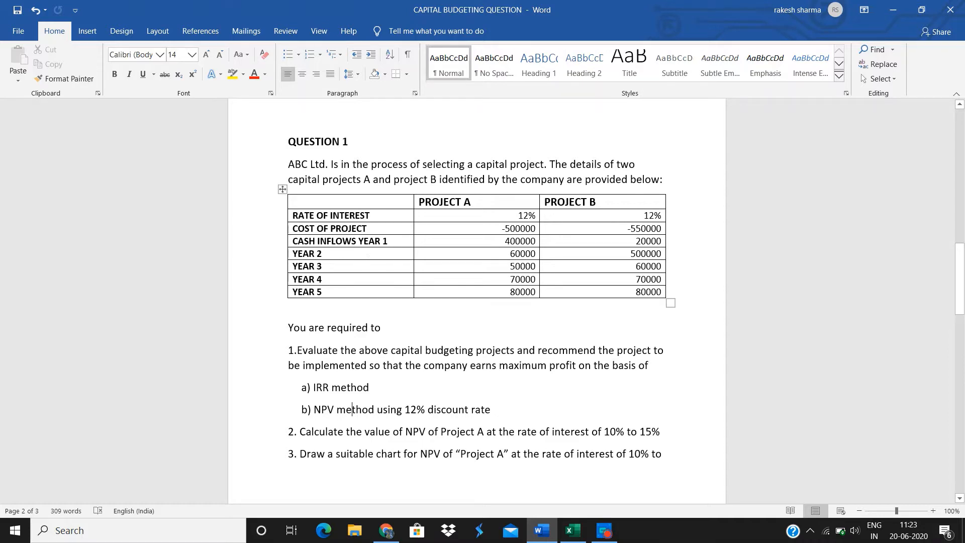
left_click(571, 534)
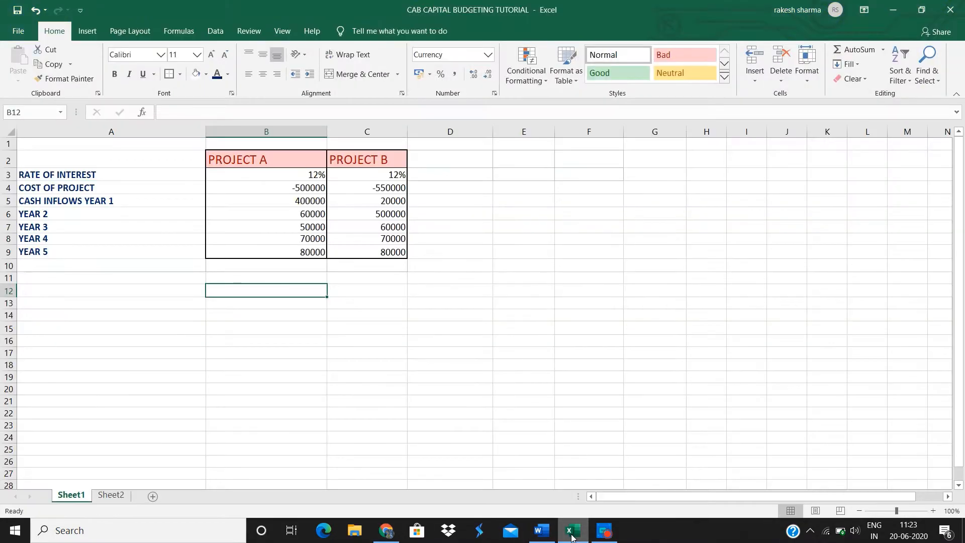
left_click(126, 293)
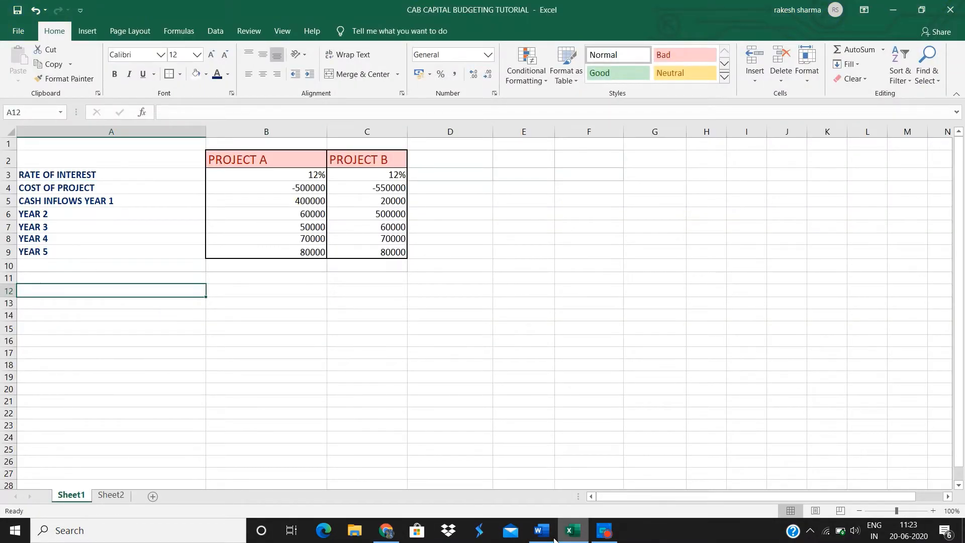
left_click(541, 531)
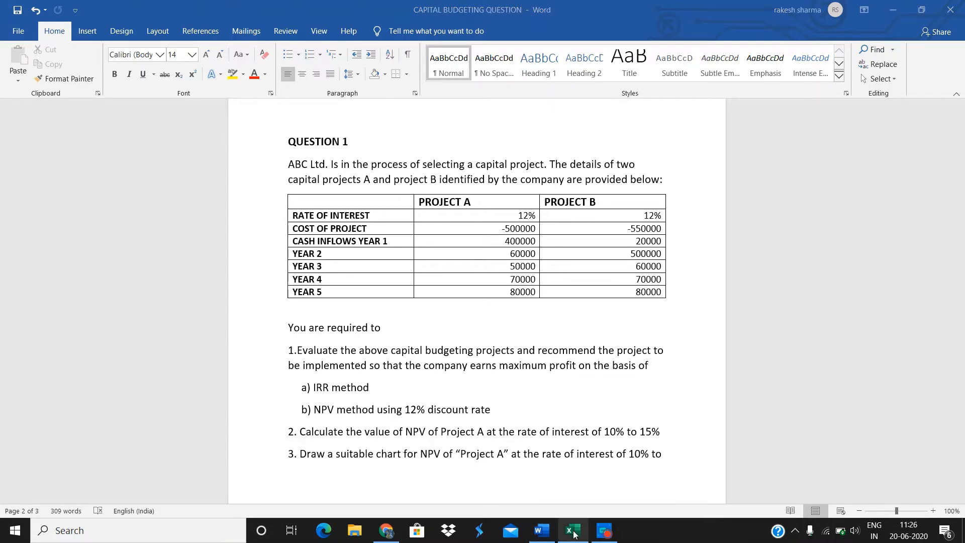
left_click(574, 533)
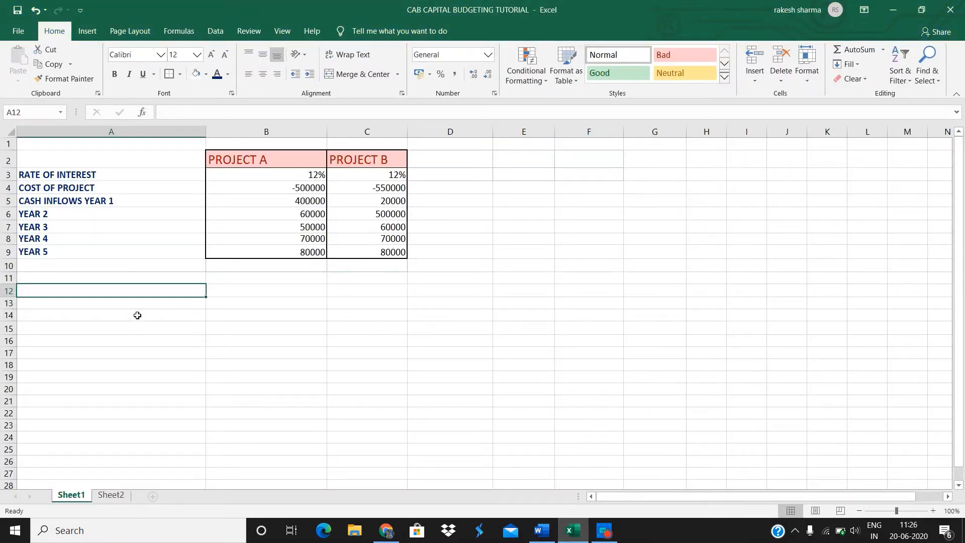
type("NPV")
key("Return")
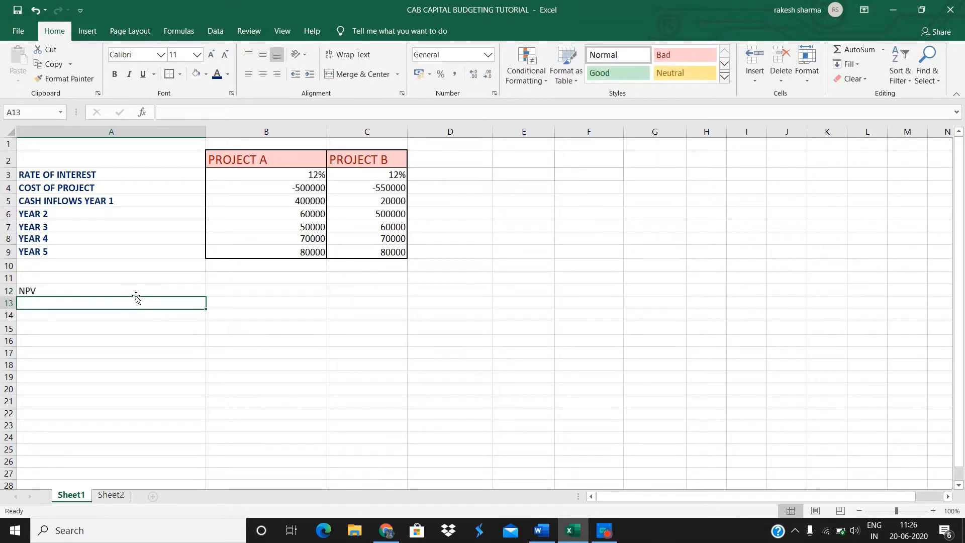
type("IRR")
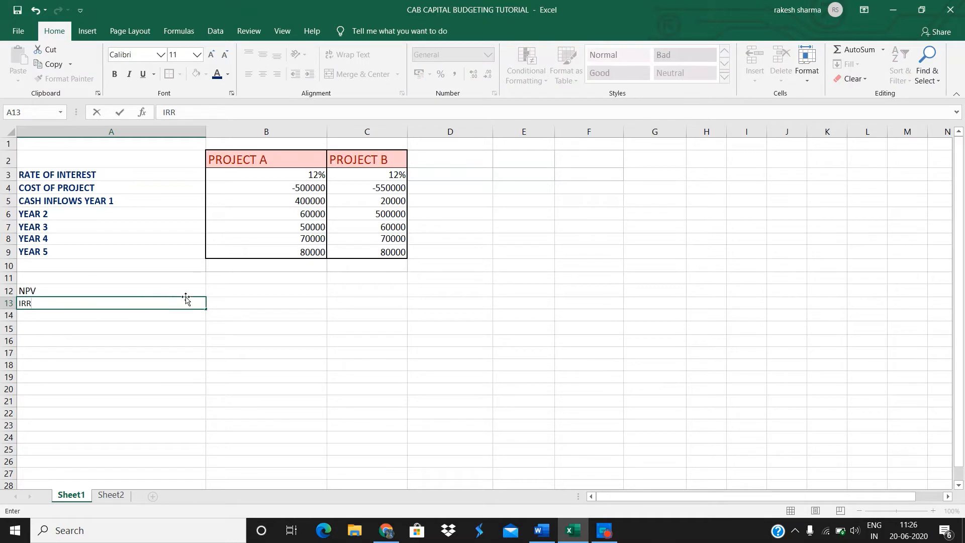
Step: Calculate Project A's NPV in B12 with the formula =NPV(B3,B5:B9)+B4
left_click(215, 293)
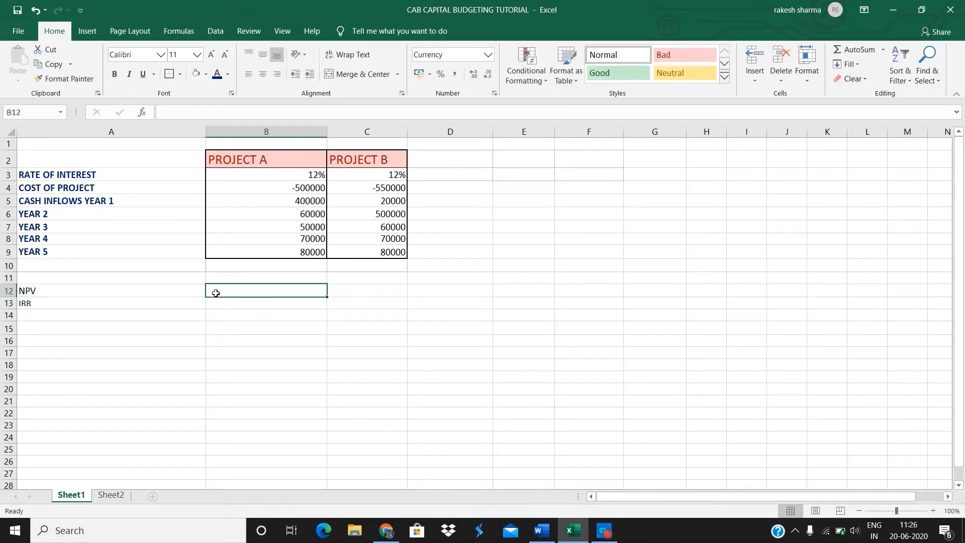
type("=NP")
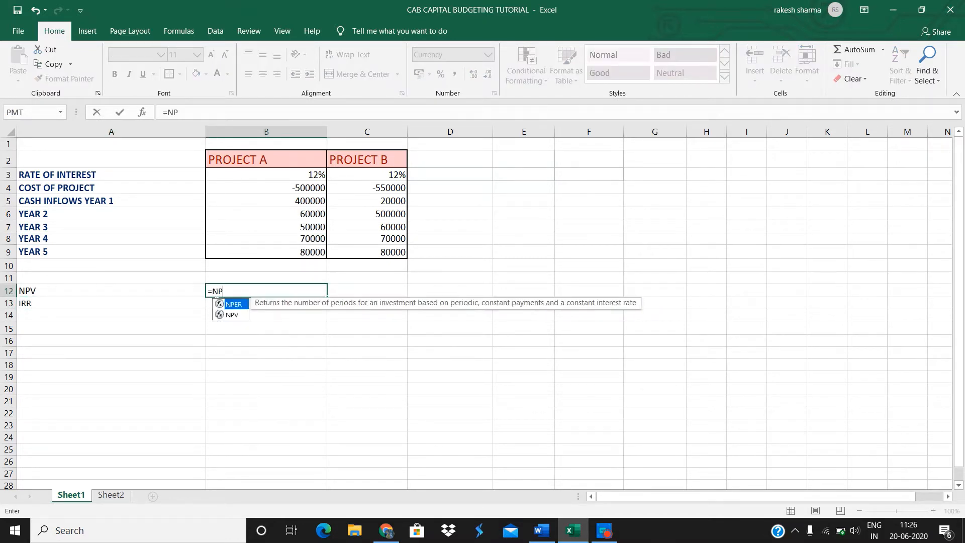
type("V")
scroll(278, 219, "down", 1)
type("(")
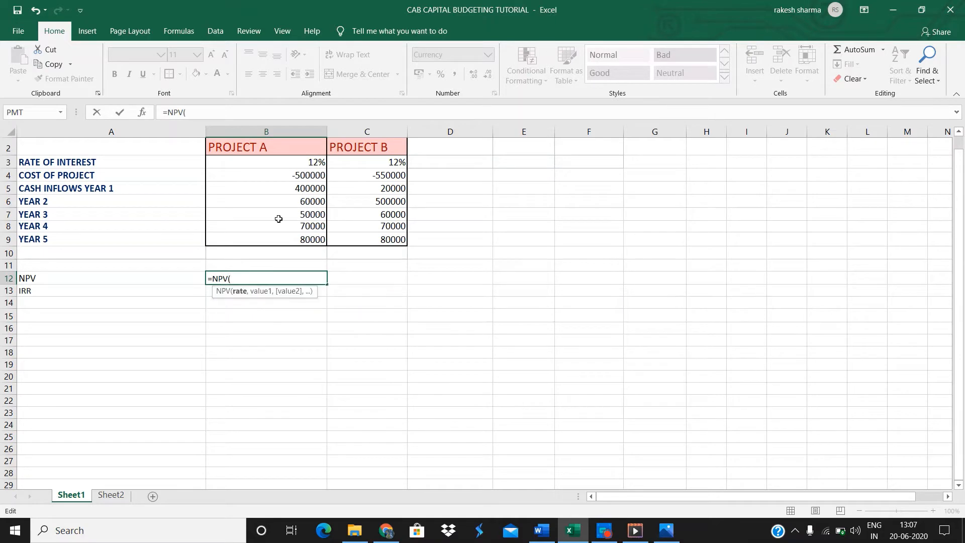
left_click(290, 166)
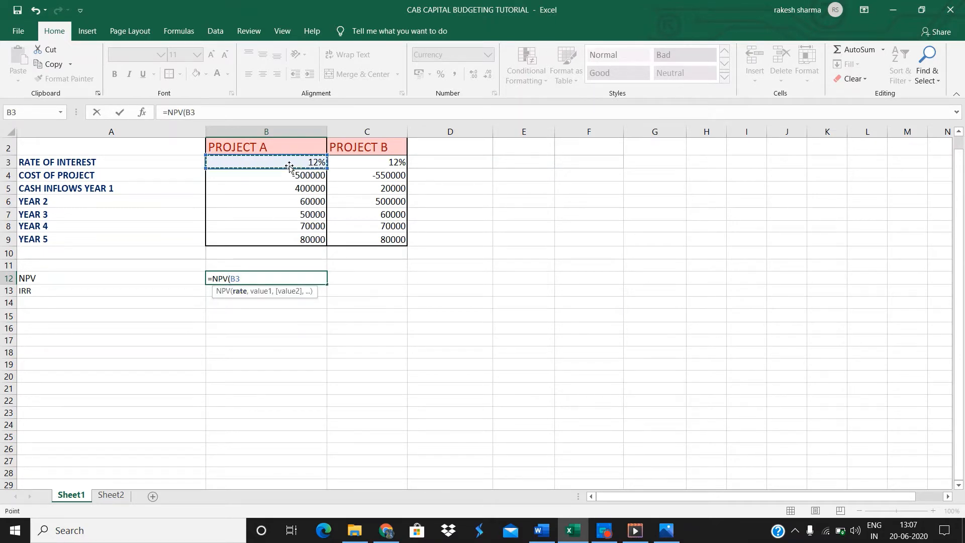
type(",")
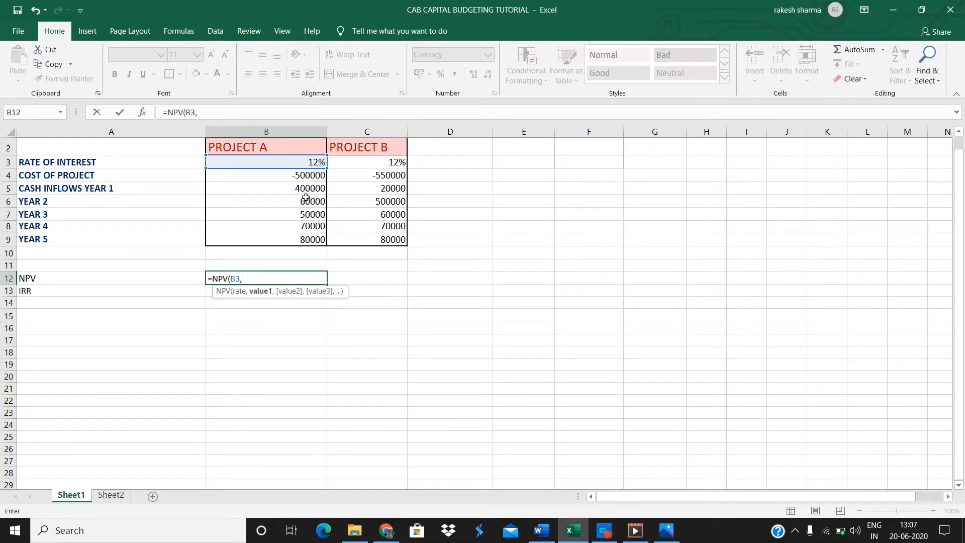
left_click_drag(305, 190, 310, 239)
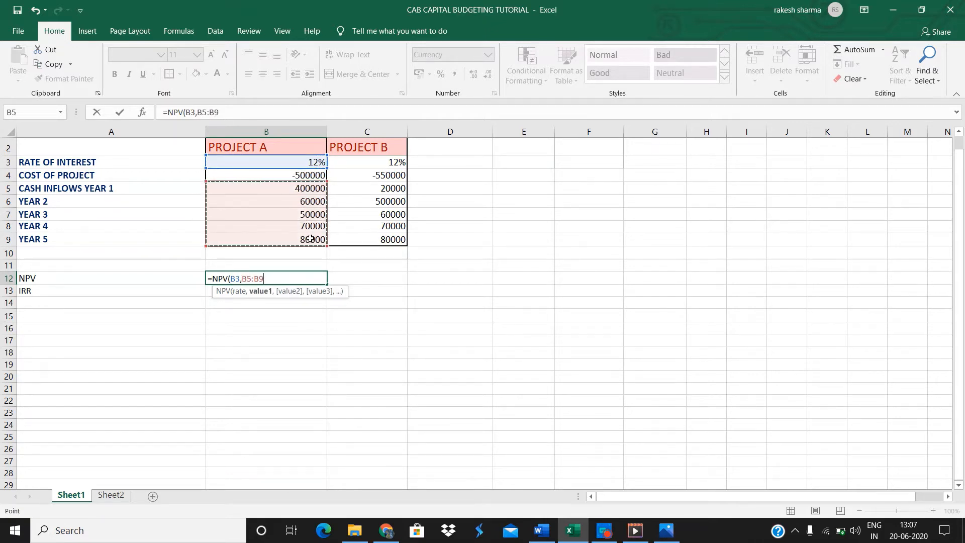
type(")")
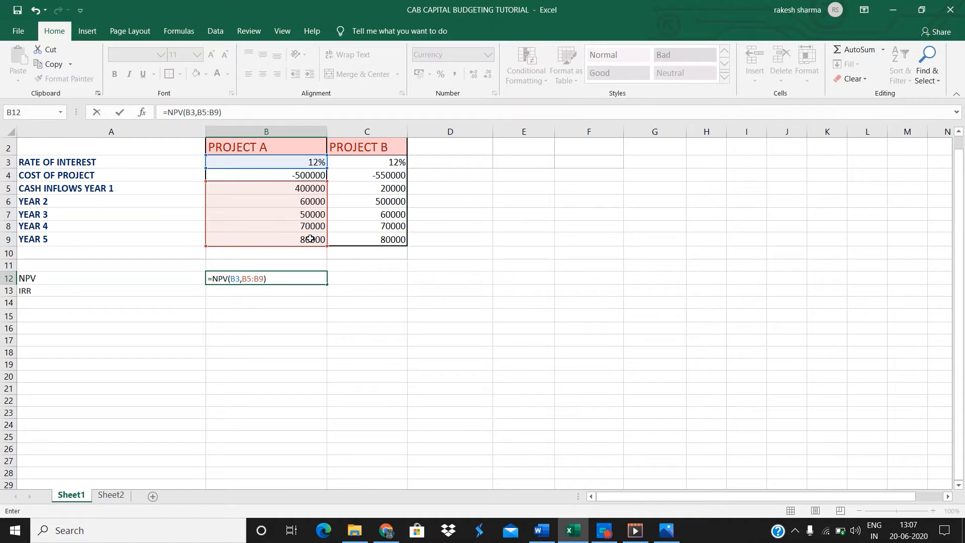
type("+")
left_click(312, 175)
key("Return")
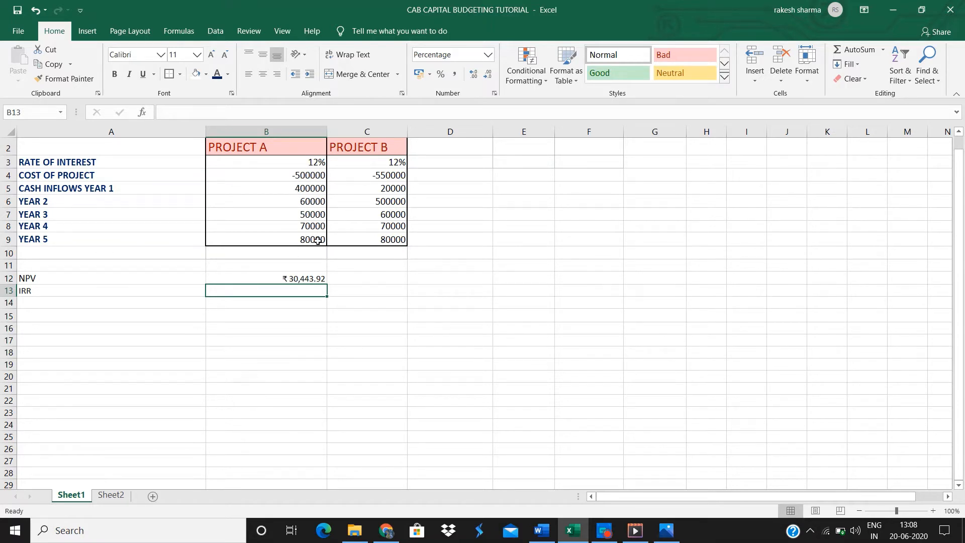
Step: Review Project A's NPV formula in B12 and copy it across to C12 for Project B
double_click(215, 278)
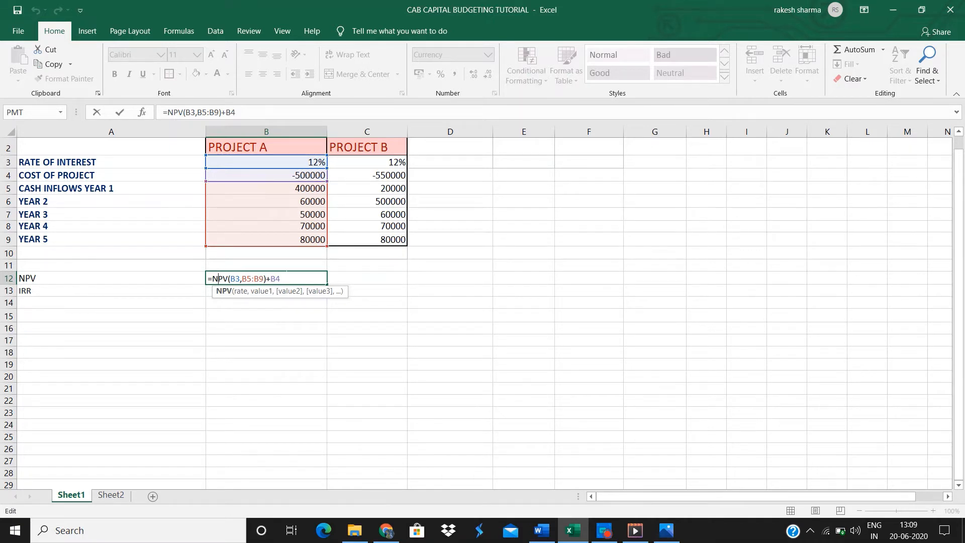
key("Return")
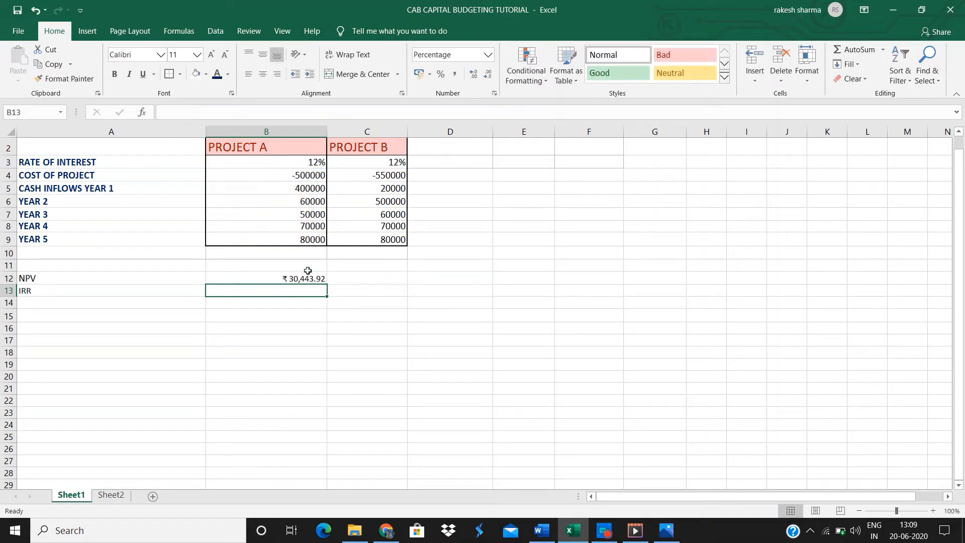
left_click(311, 282)
left_click_drag(326, 284, 374, 280)
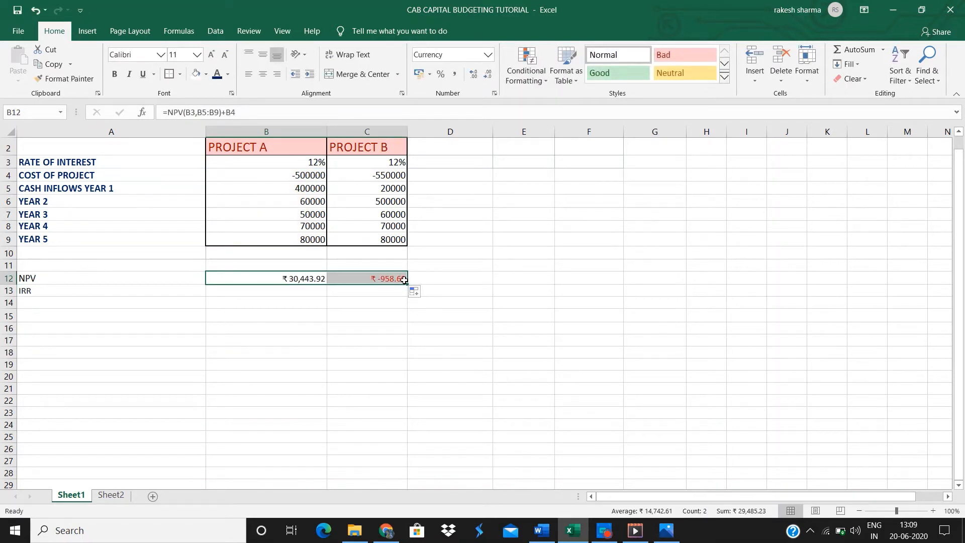
Step: Calculate Project A's IRR in B13 with =IRR(B4:B9) and copy the formula across to C13 for Project B
left_click(305, 290)
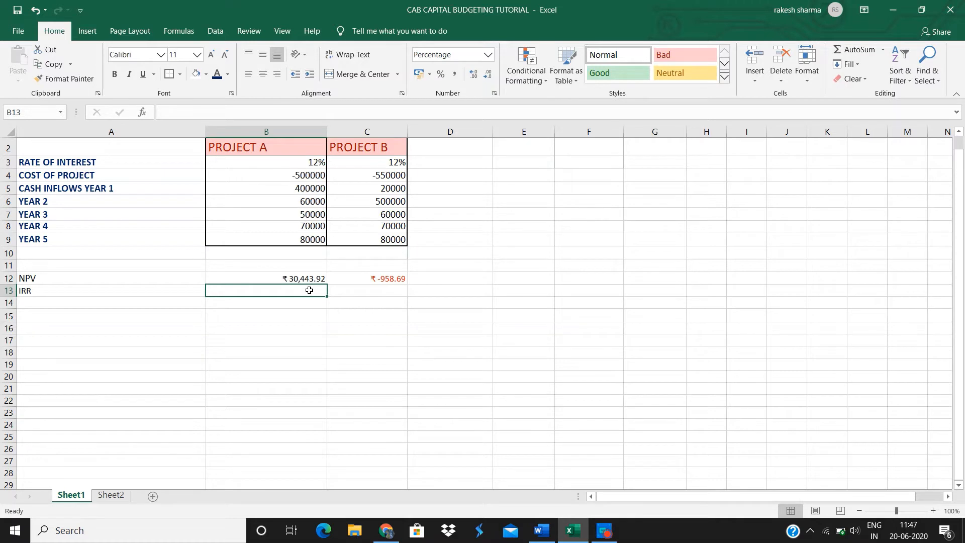
type("=IRR(")
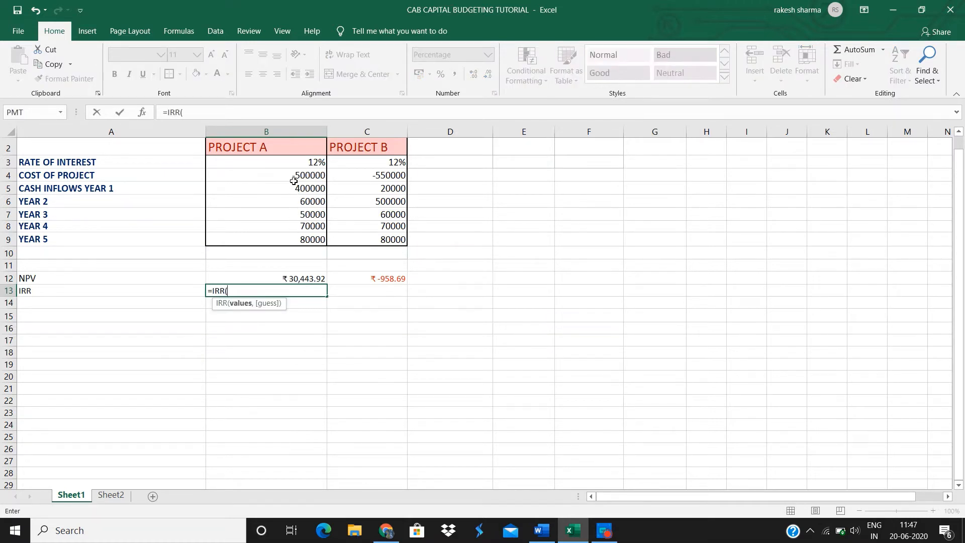
left_click_drag(293, 174, 305, 238)
type(")")
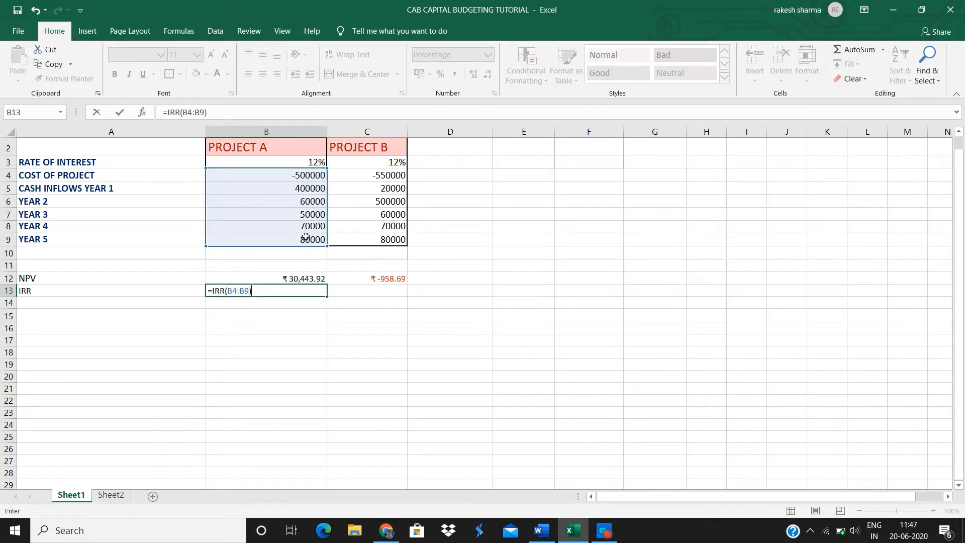
key("Return")
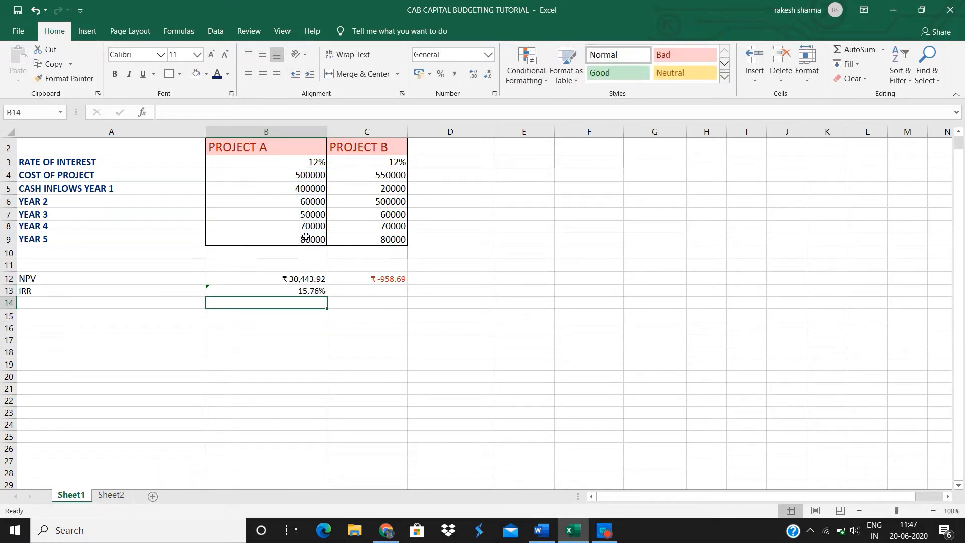
left_click(297, 293)
left_click_drag(327, 297, 386, 298)
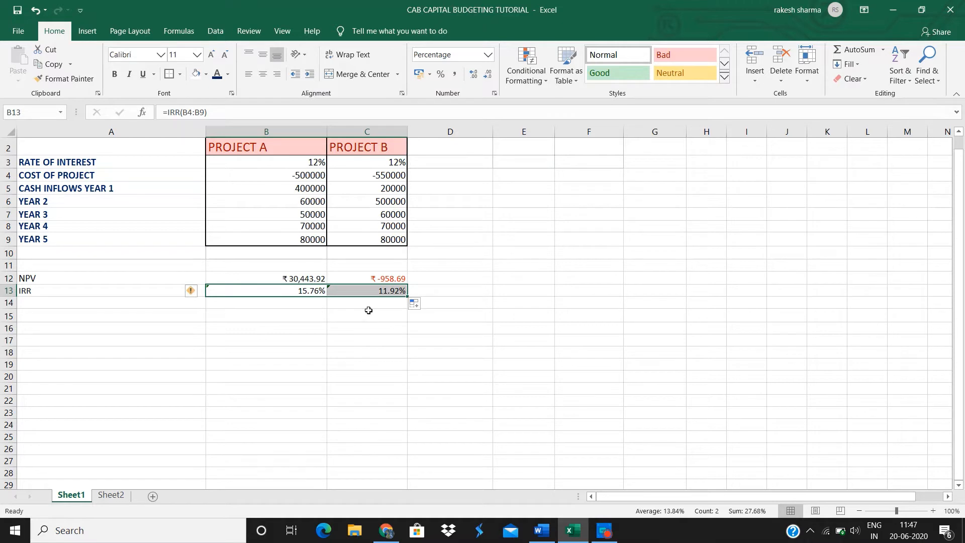
Step: Ignore the formula error flagged on the IRR cells B13:C13
left_click(229, 291)
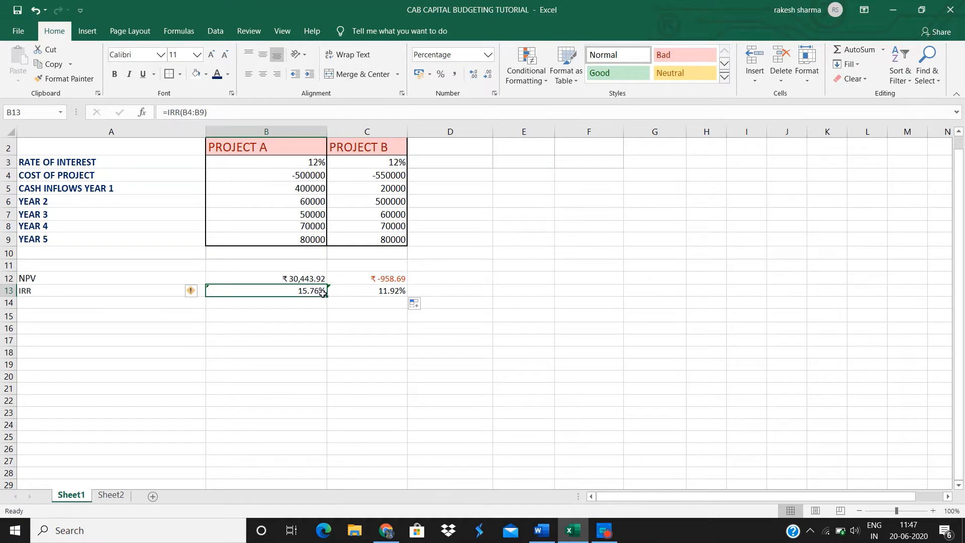
left_click_drag(312, 291, 352, 290)
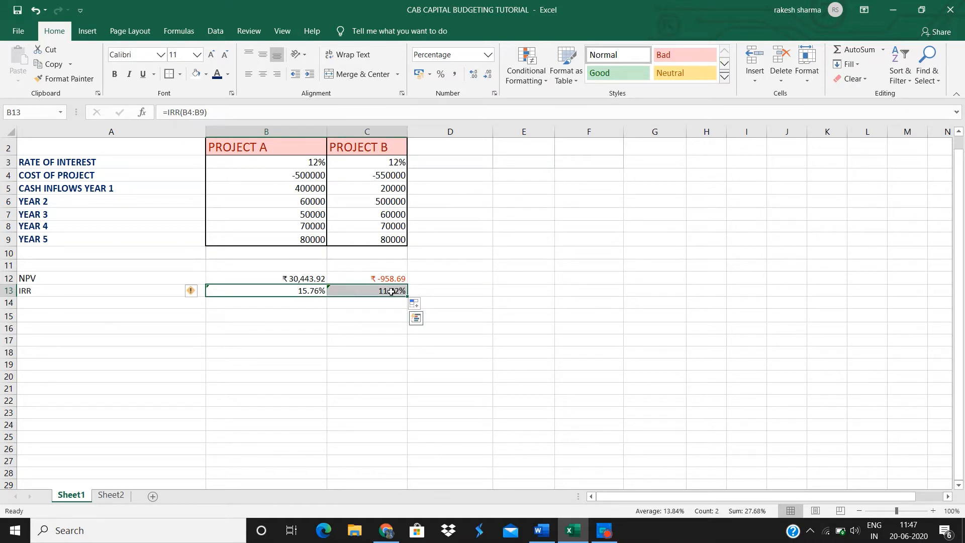
mouse_move(191, 294)
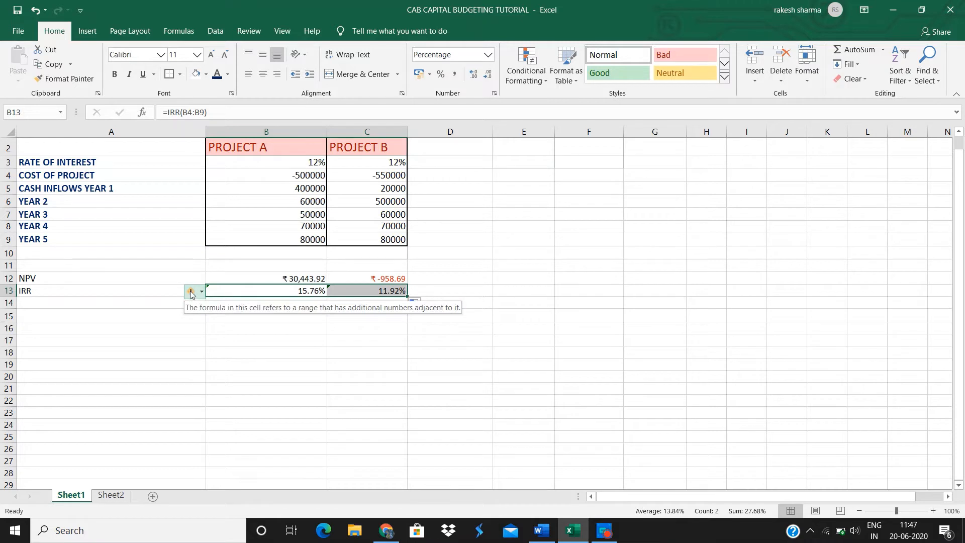
left_click(192, 294)
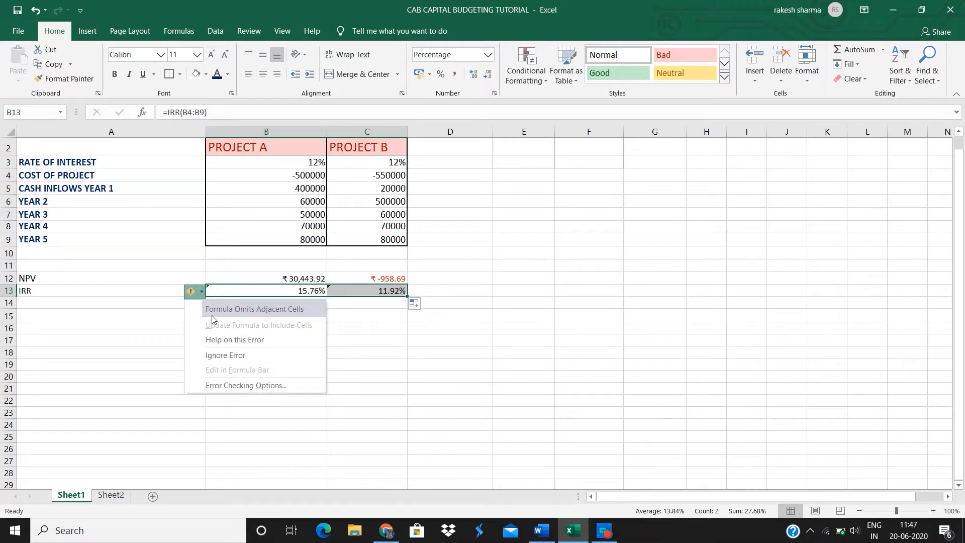
left_click(234, 356)
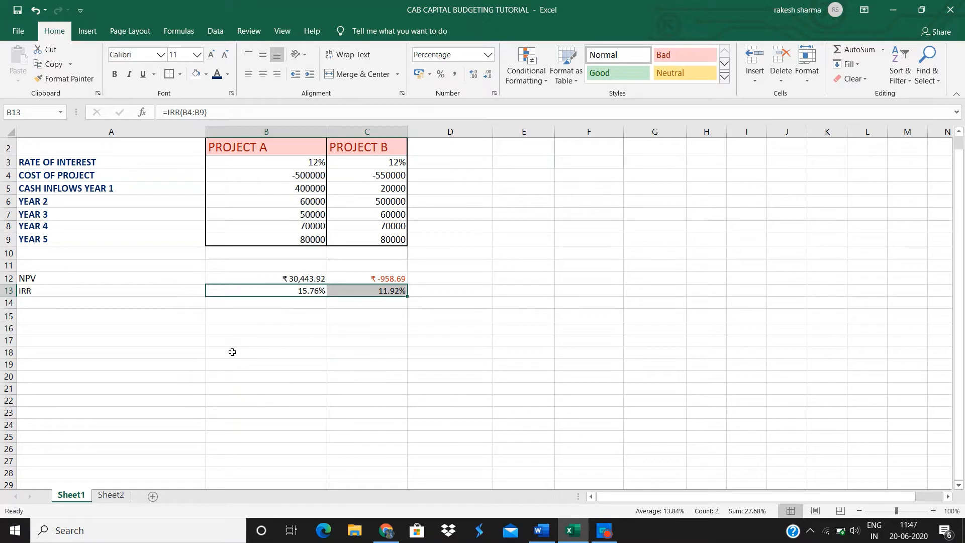
Step: Enter the heading "PROJECT RECOMMENDED ON THE BASIS OF" in A15, with the labels NPV in A16 and IRR in A17
left_click(274, 314)
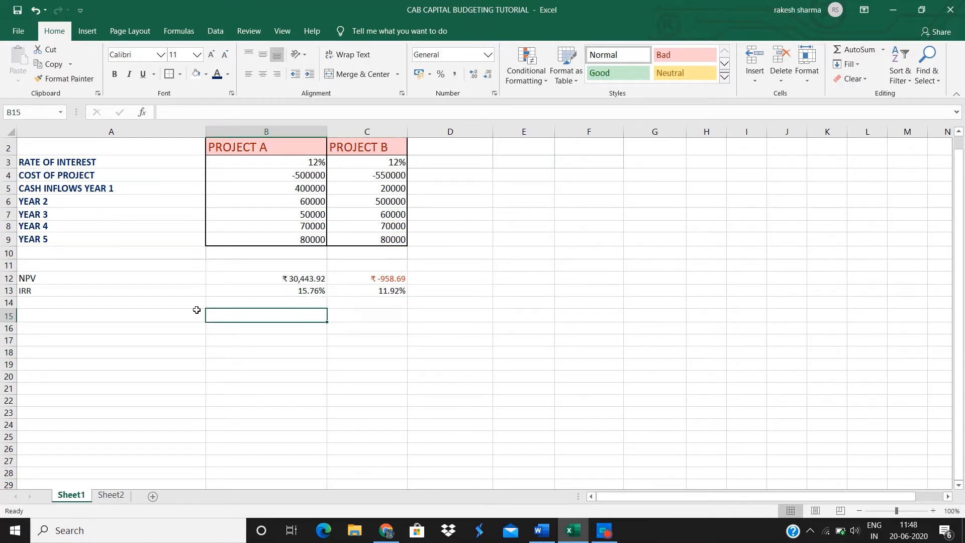
left_click(158, 314)
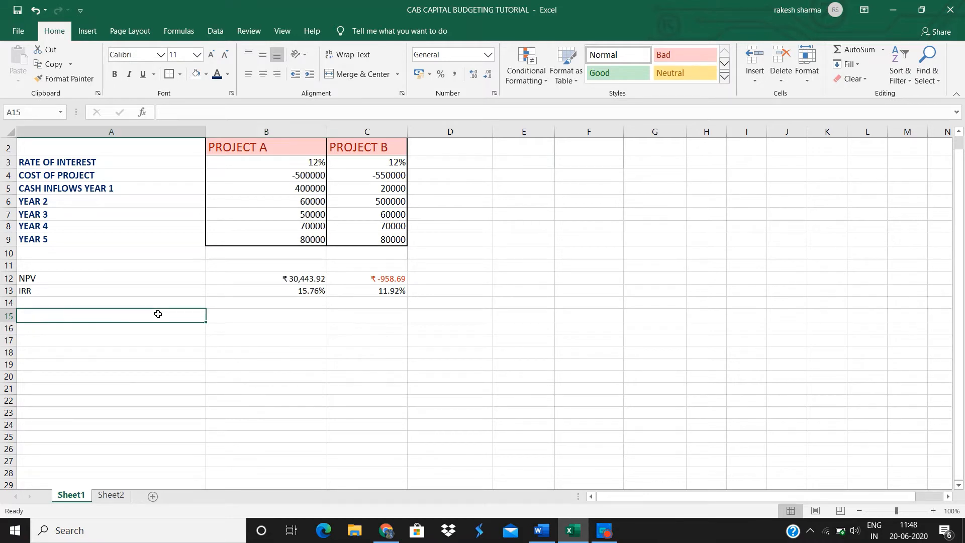
type("PROJECT")
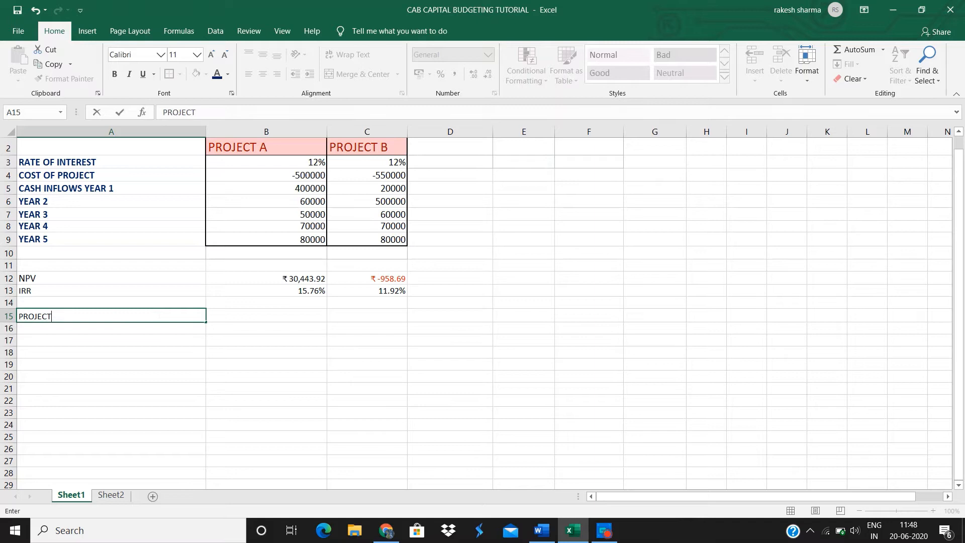
key("F2")
type("RECOMMEN")
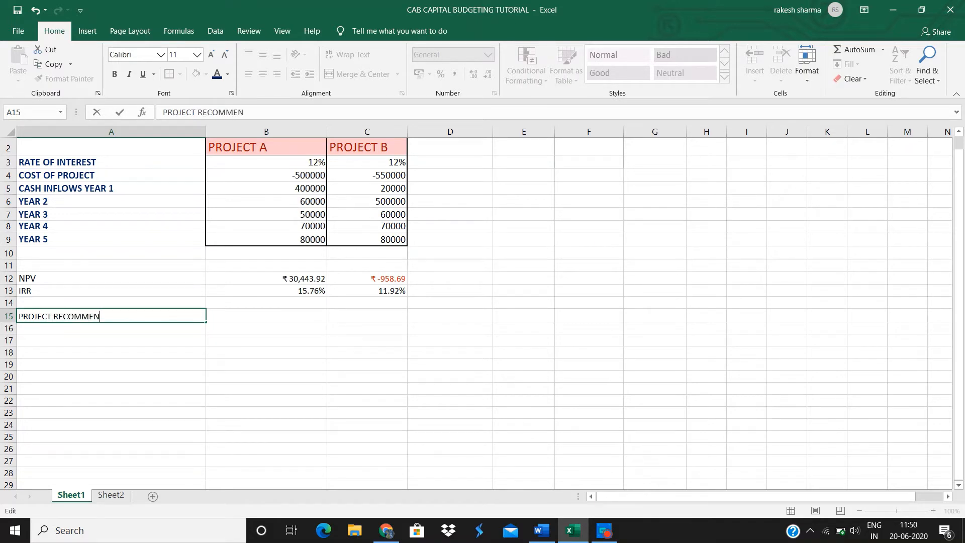
type("DED ON THE BASIS OF")
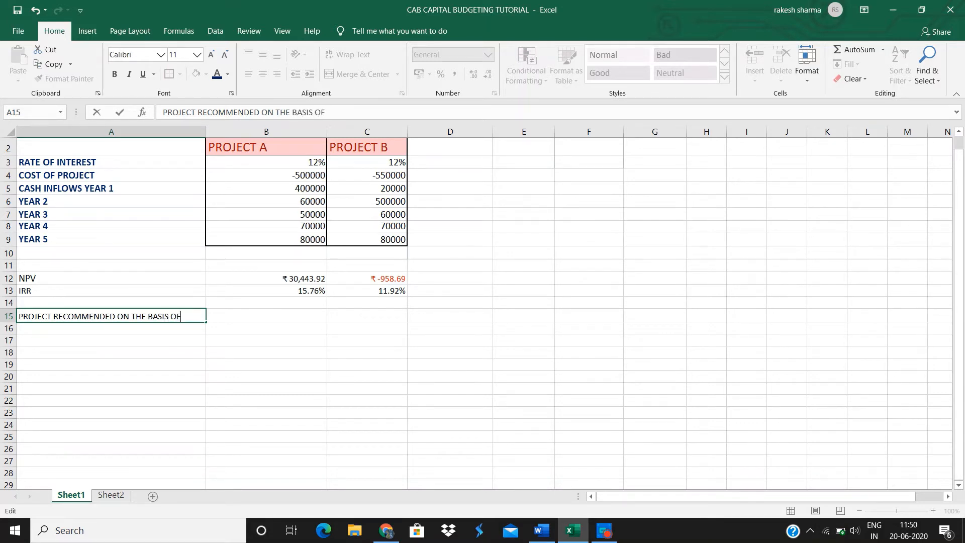
key("Return")
type("NPV")
key("Return")
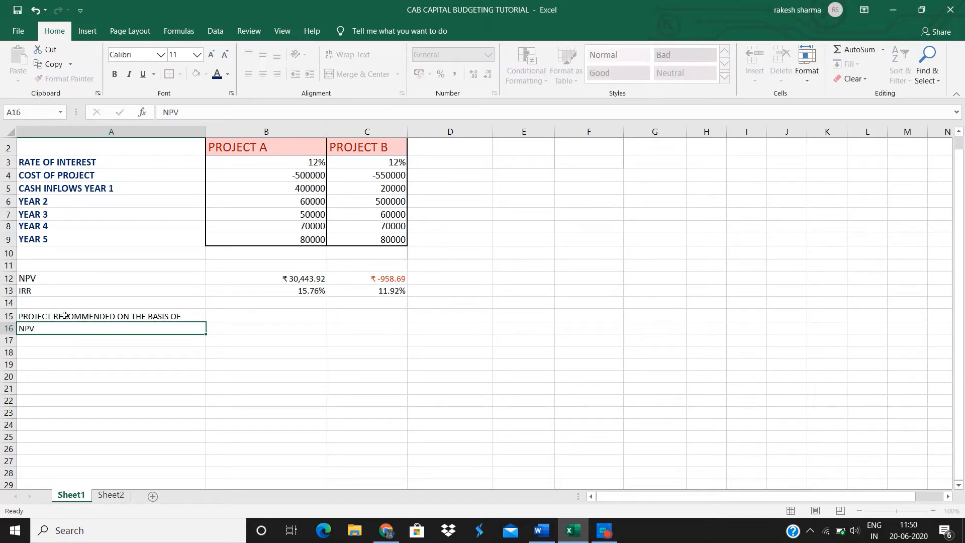
type("IRR")
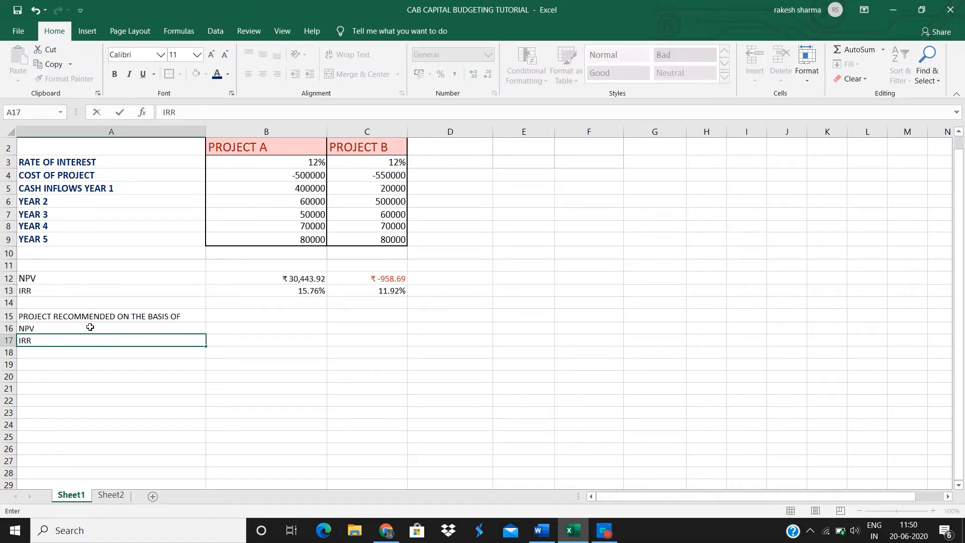
Step: Begin an IF formula in B16 that returns "INDIFFERENT" when the NPVs in B12 and C12 are equal
left_click(222, 330)
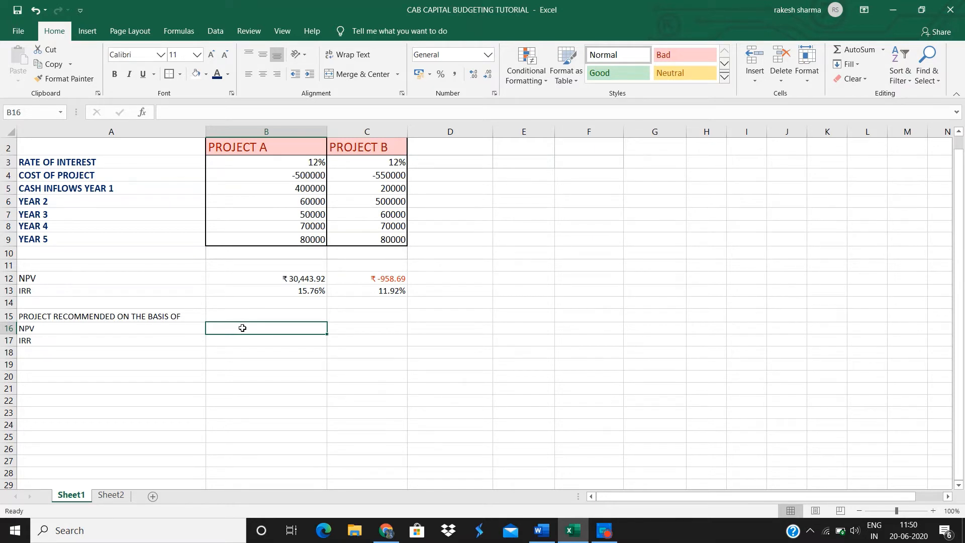
type("=IF(")
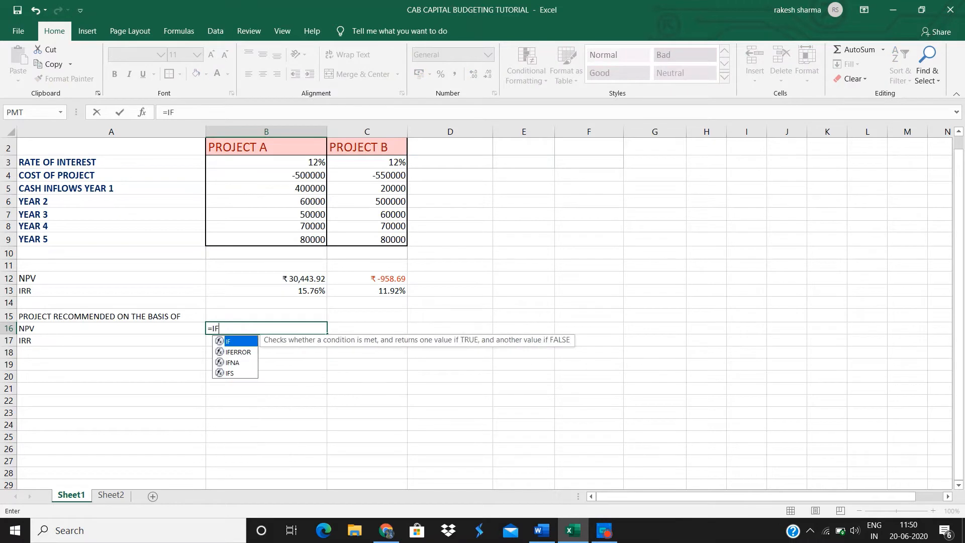
left_click(291, 277)
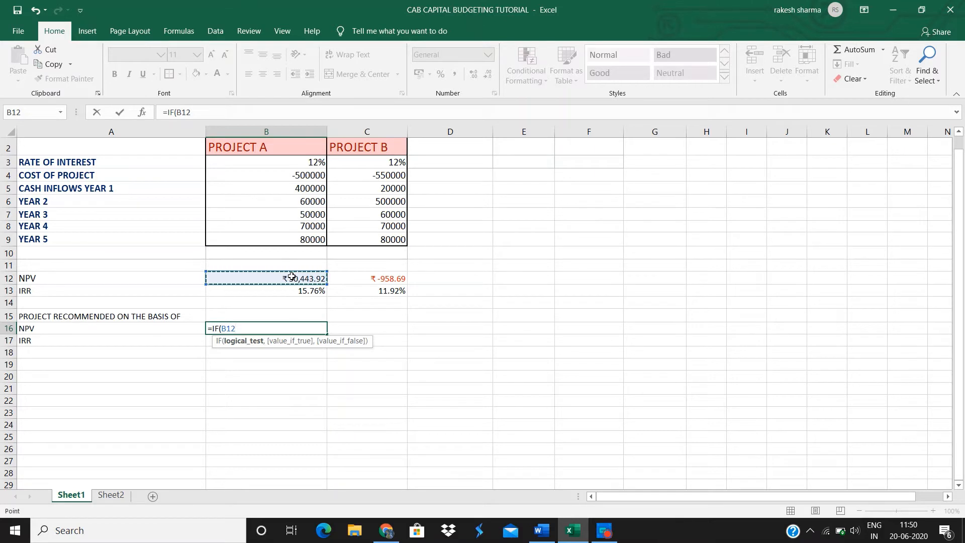
type("=")
left_click(360, 279)
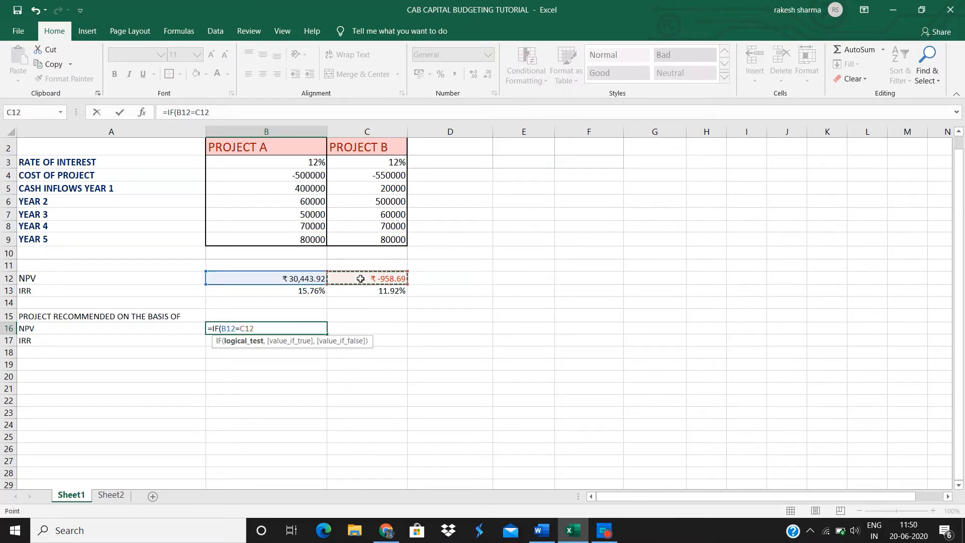
type(",")
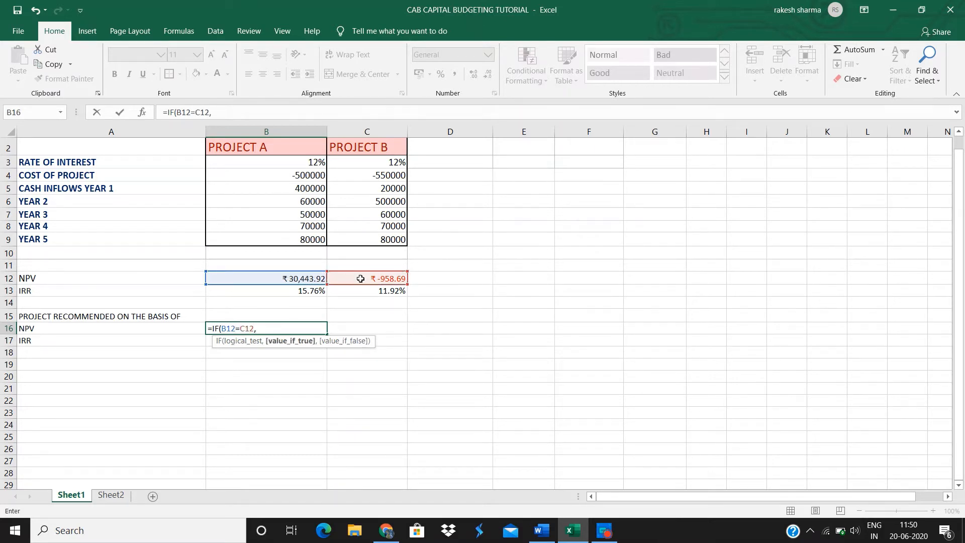
type("\"INDIFFEREN")
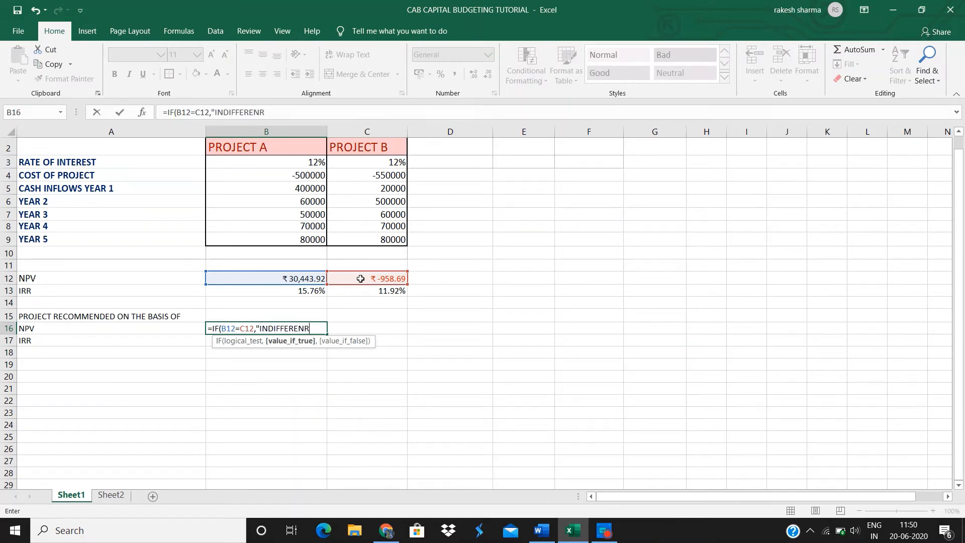
type("R")
key("BackSpace")
type(",")
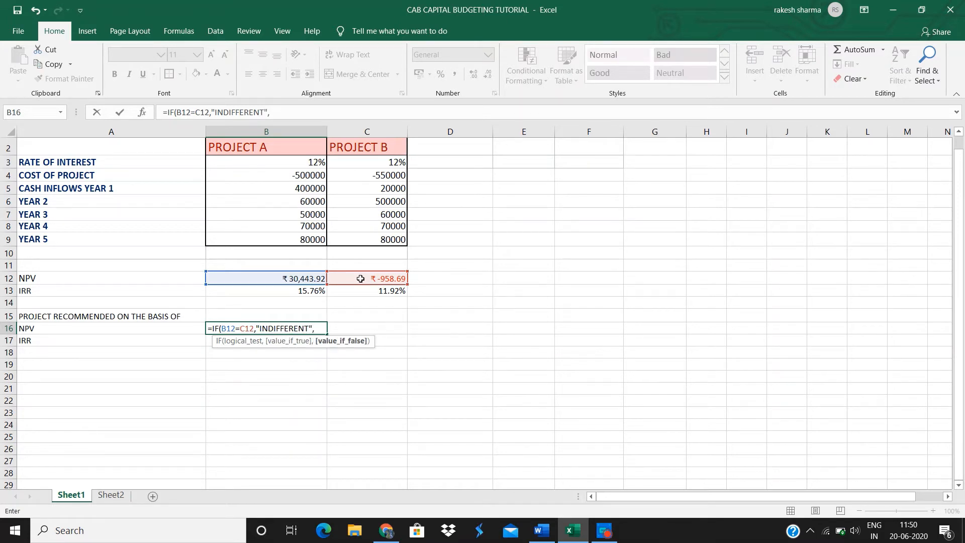
Step: Complete the B16 formula with a nested IF that returns "PROJECT A" when B12>C12 and "PROJECT B" otherwise
type("IF(")
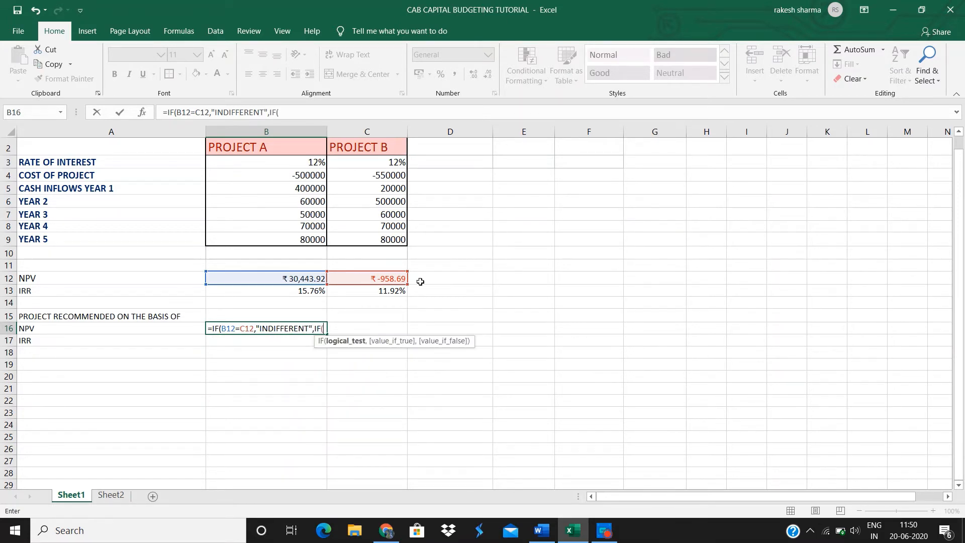
left_click(304, 279)
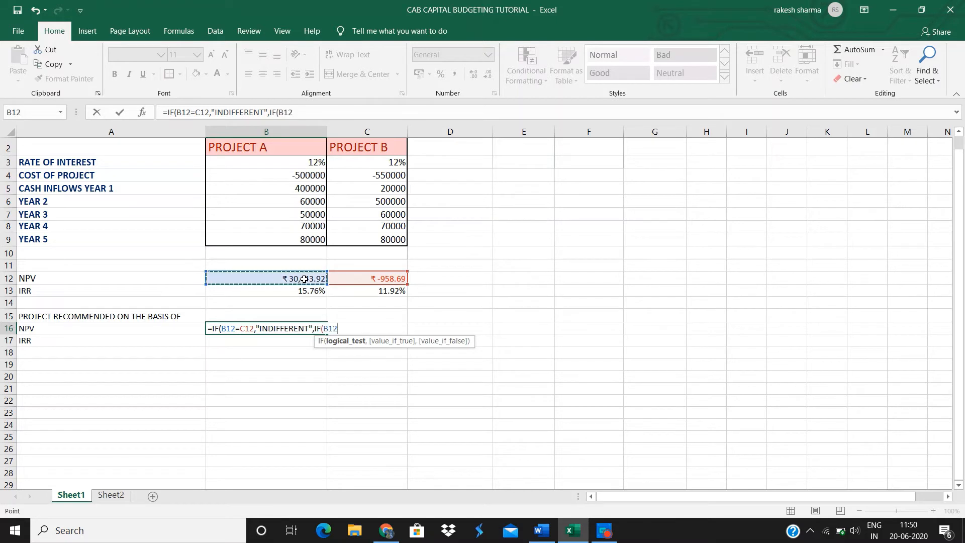
type(">")
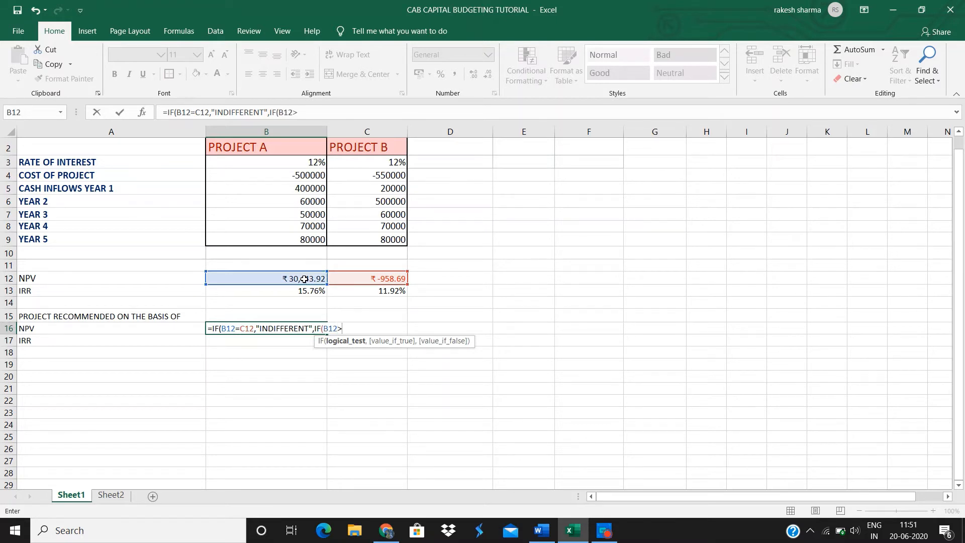
left_click(383, 276)
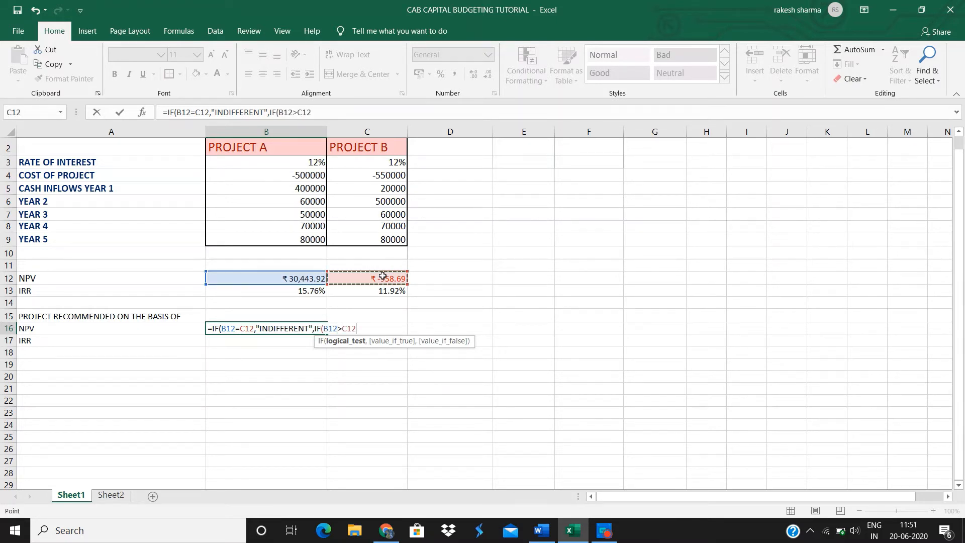
type(",\"")
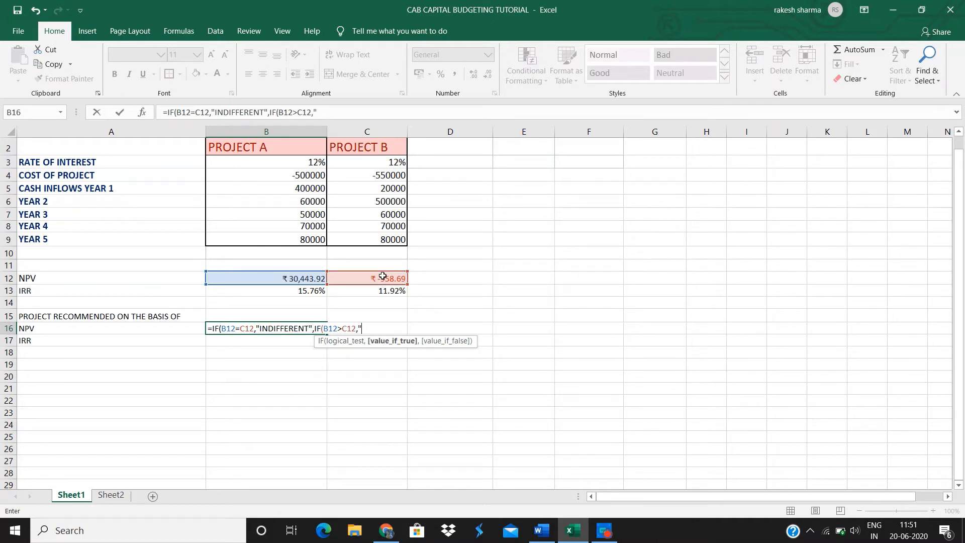
type("PROJECT A\",PRO")
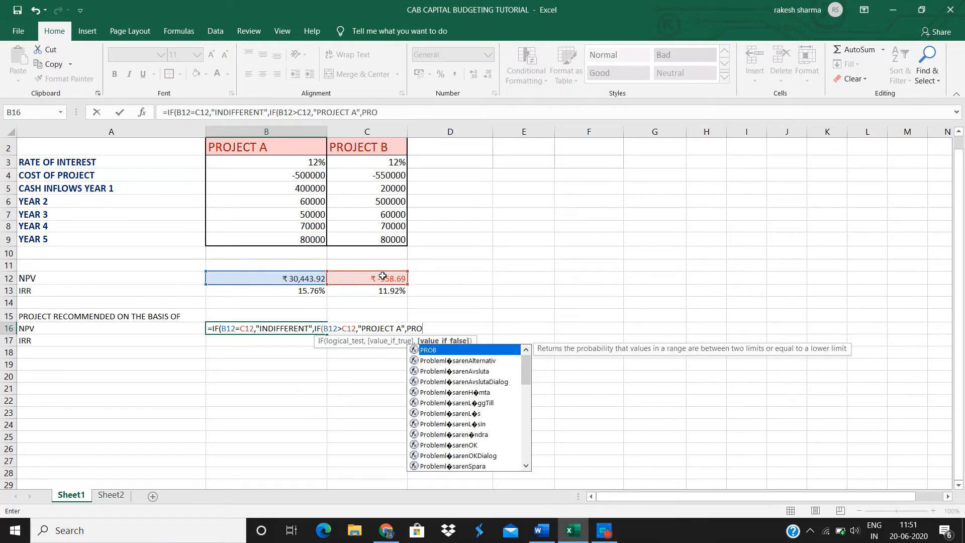
key("BackSpace")
key("BackSpace")
key("BackSpace")
type("\"PROJE")
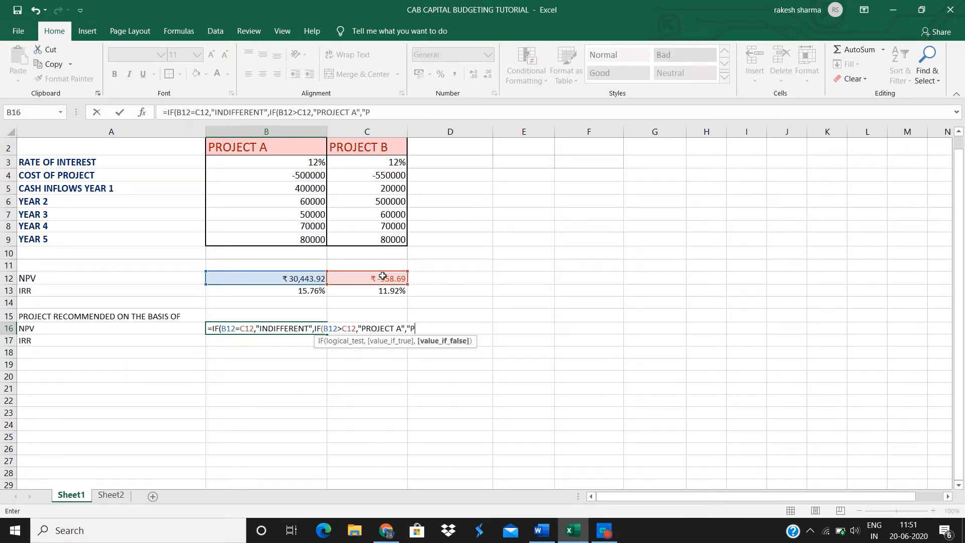
type("CT B\")")
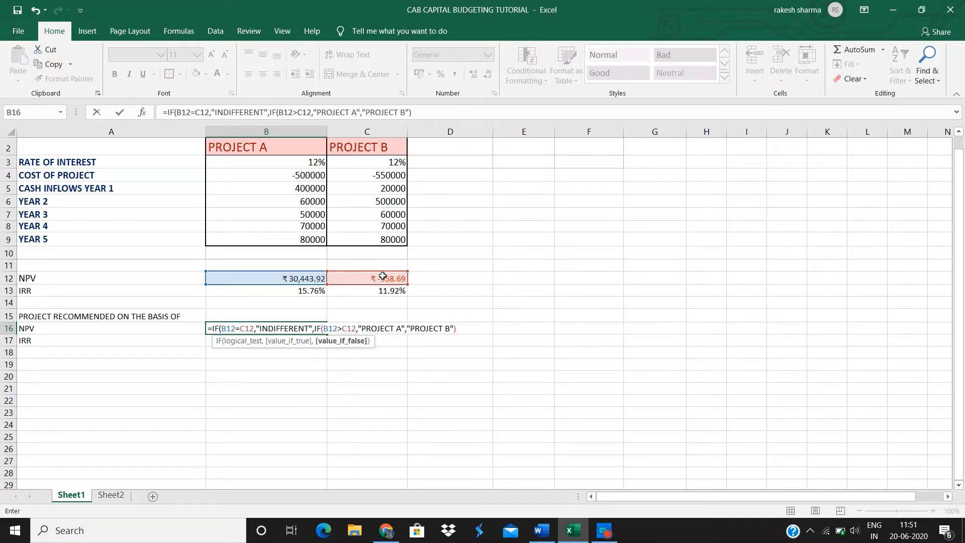
type(")")
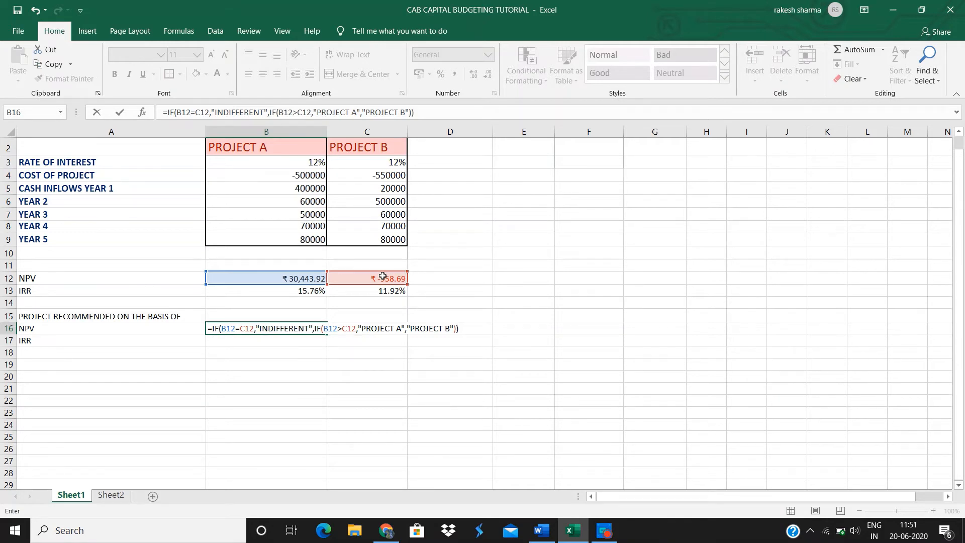
key("Return")
left_click(279, 325)
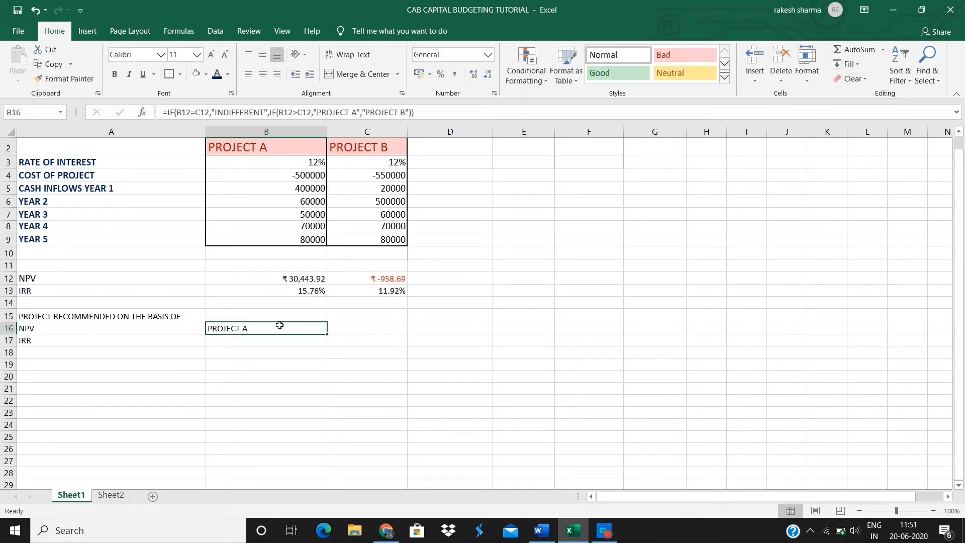
Step: Copy the NPV recommendation formula from B16 down to B17 for IRR and check its cell references
left_click(282, 341)
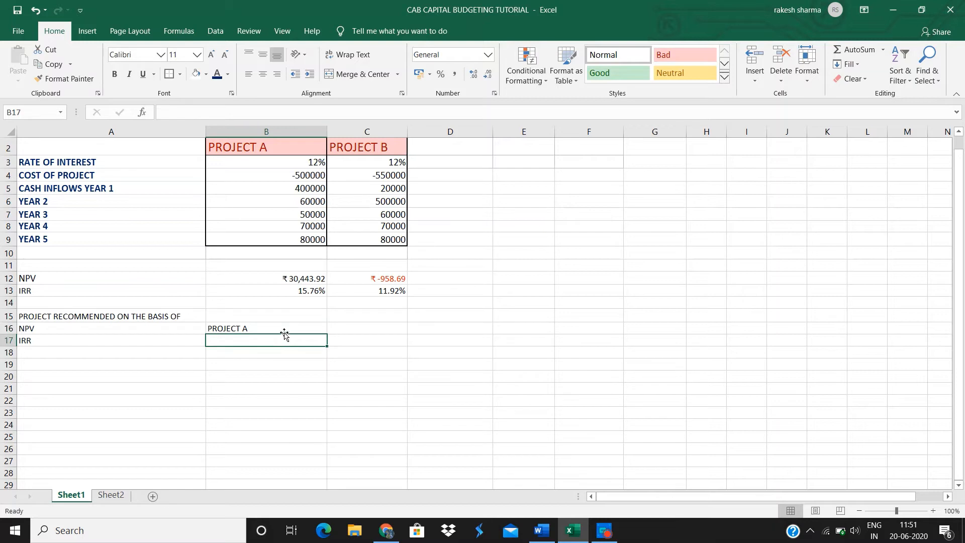
left_click(282, 329)
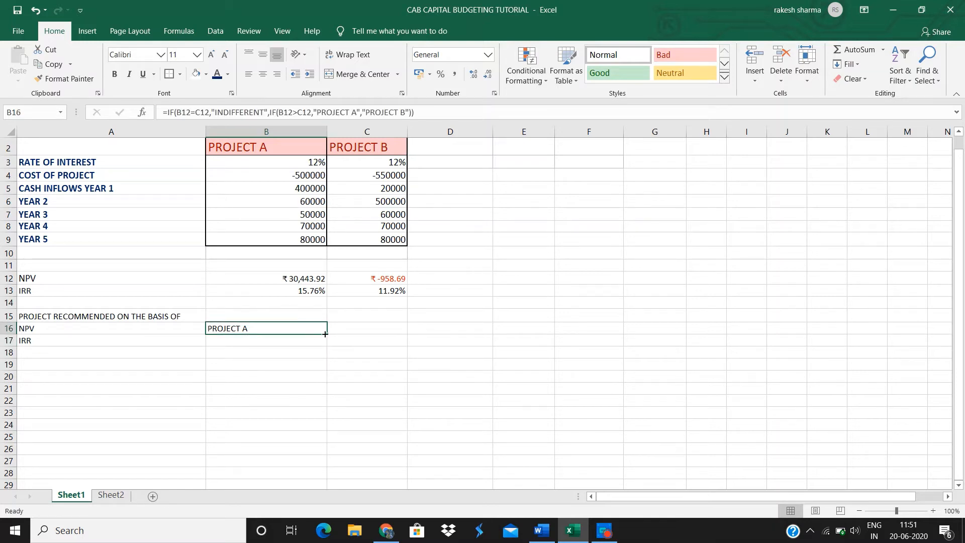
left_click_drag(325, 334, 329, 345)
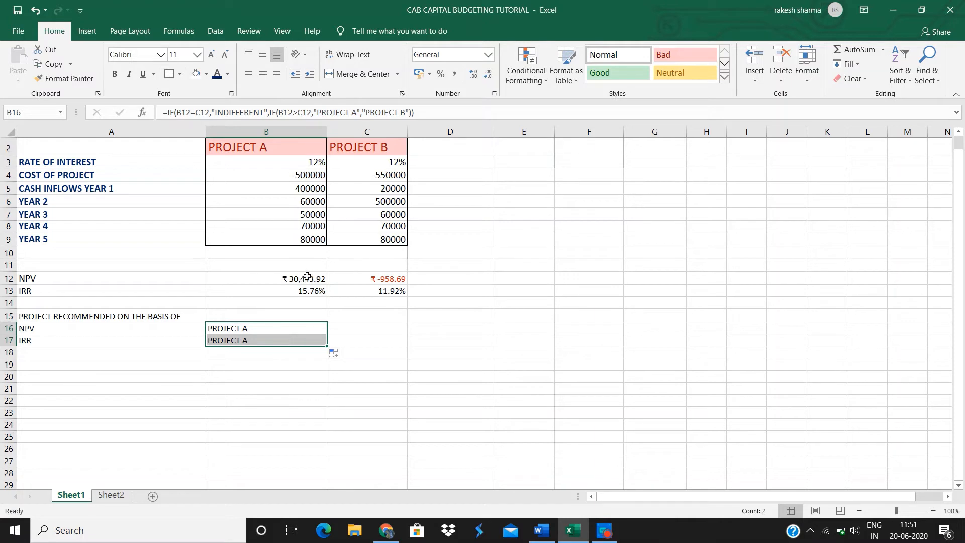
double_click(289, 342)
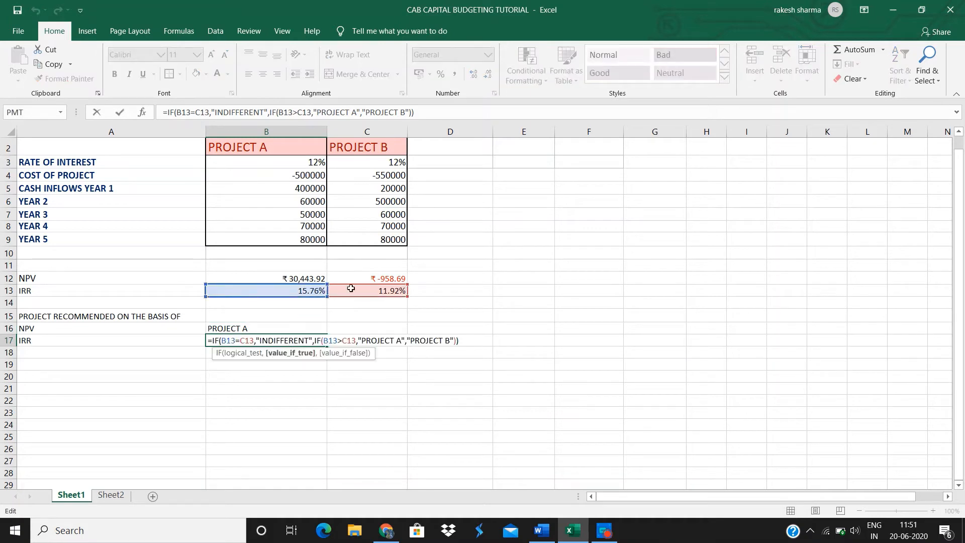
key("Return")
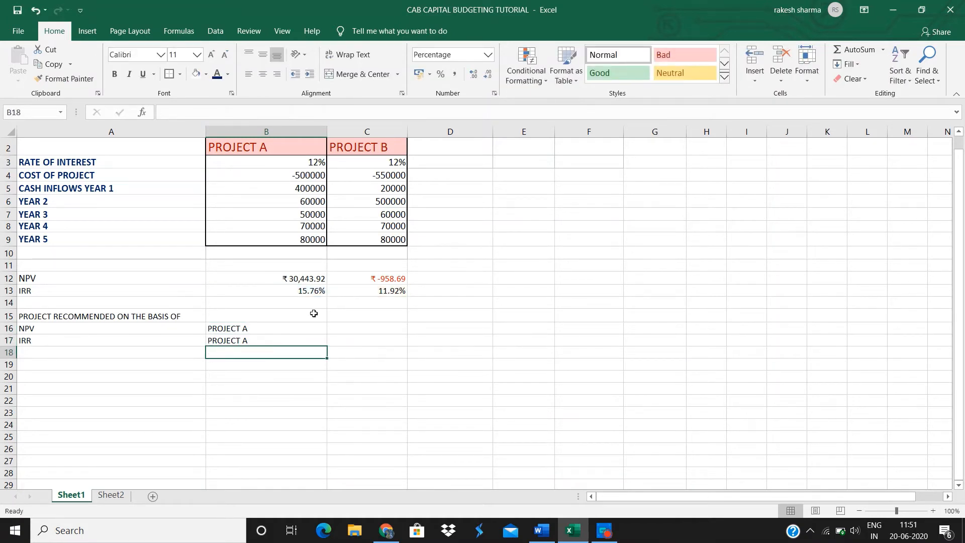
Step: Check the remaining requirements in the Word question, then enter "NPV OF PROJECTA AT DIFFERENT RATES OF INTEREST" in A20 of the Excel sheet
left_click(543, 539)
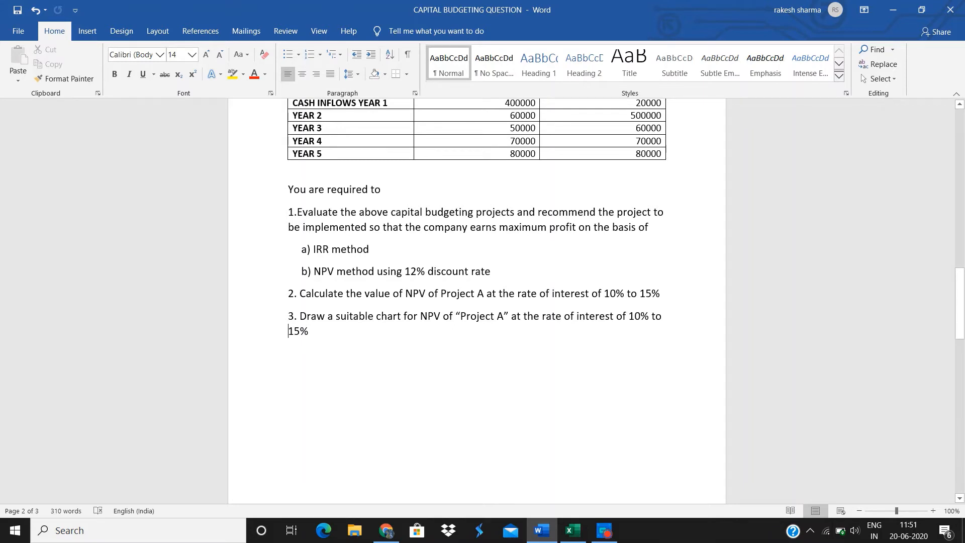
left_click(573, 530)
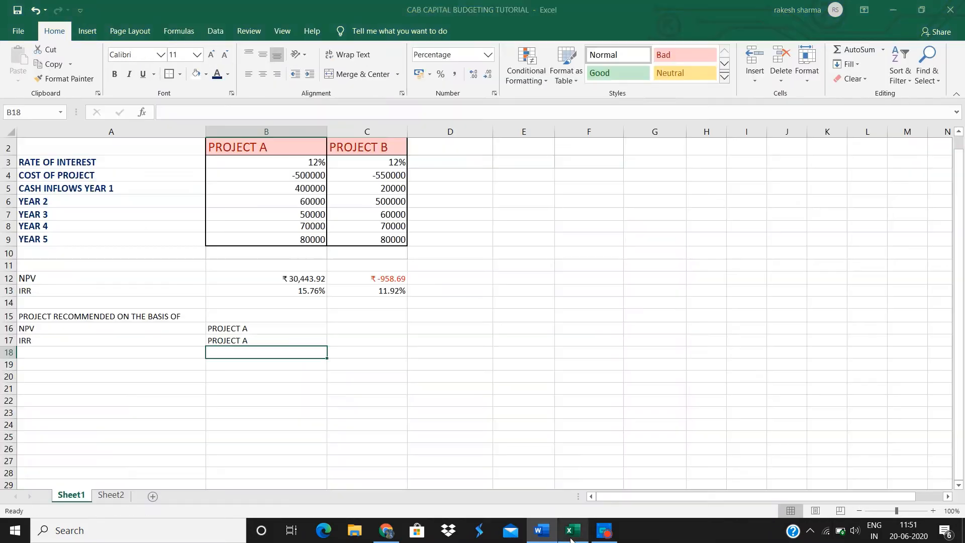
left_click(186, 375)
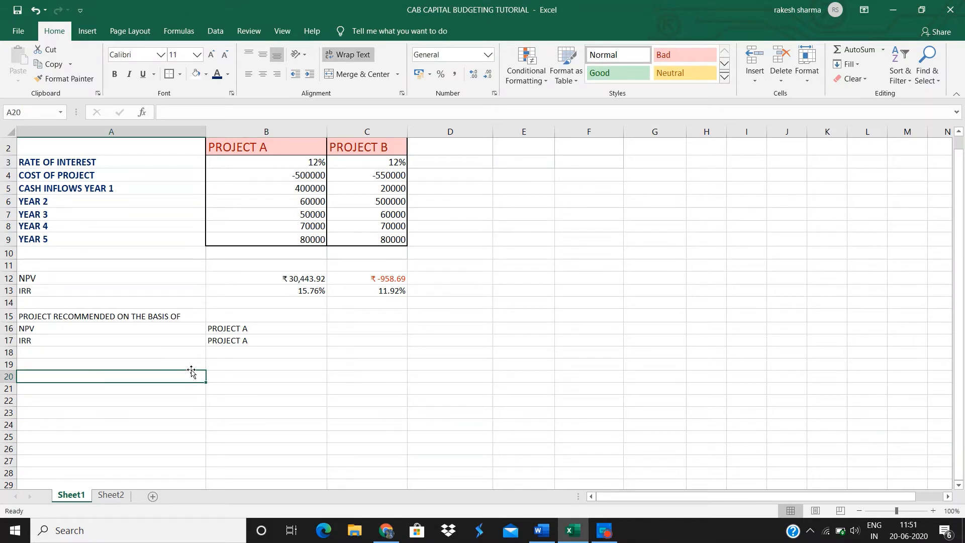
type("NPV")
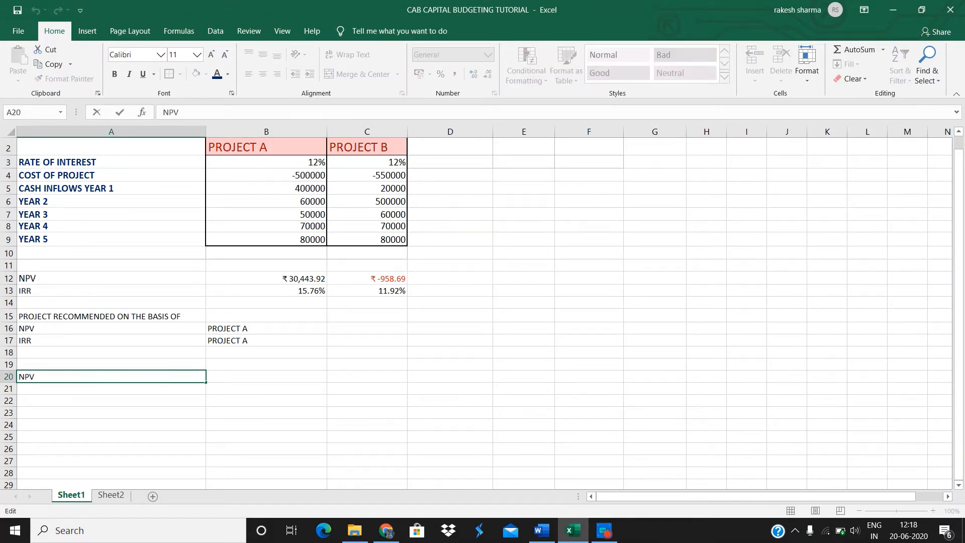
type("OF PROJECT")
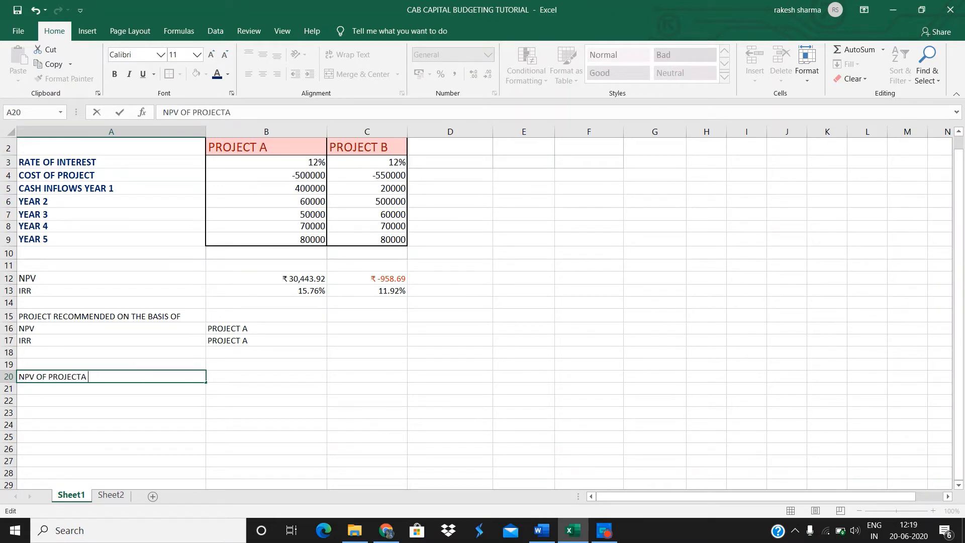
type("A AT DIFFEREN")
type("T ")
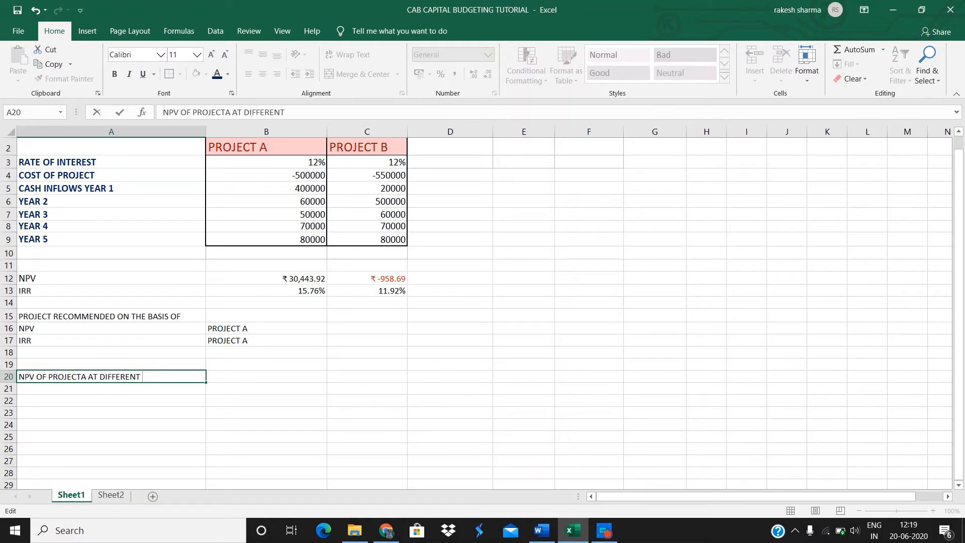
type("EA")
type("RAT")
type("ES OF INTERST")
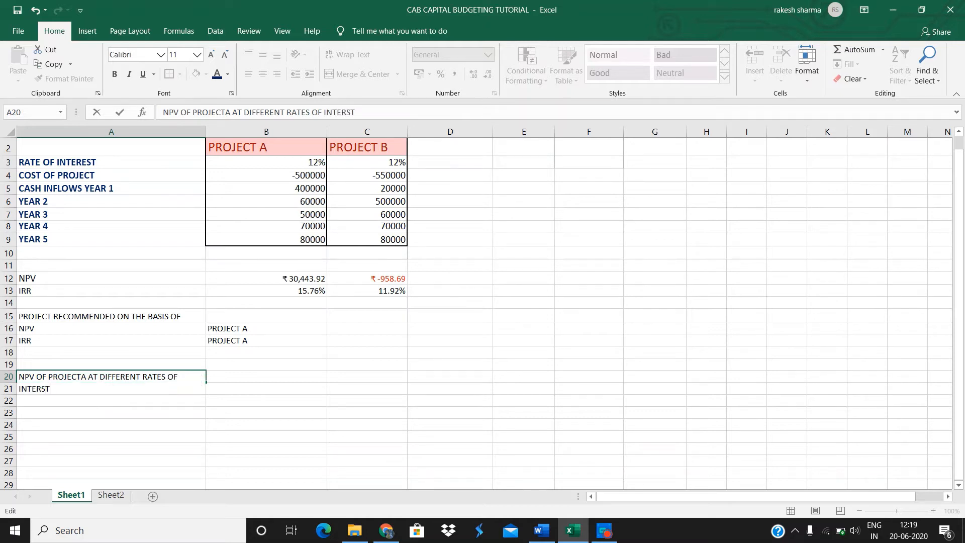
key("BackSpace")
key("BackSpace")
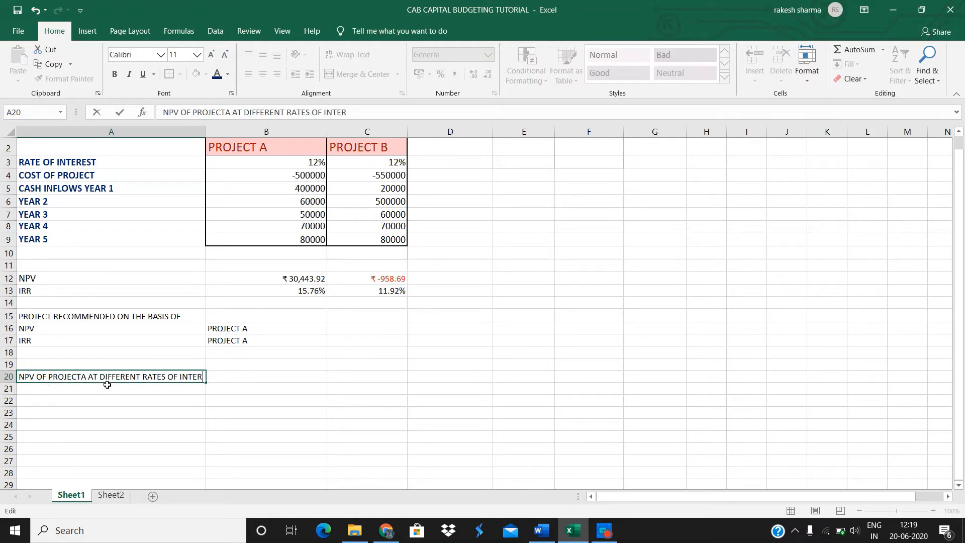
type("EST")
key("Return")
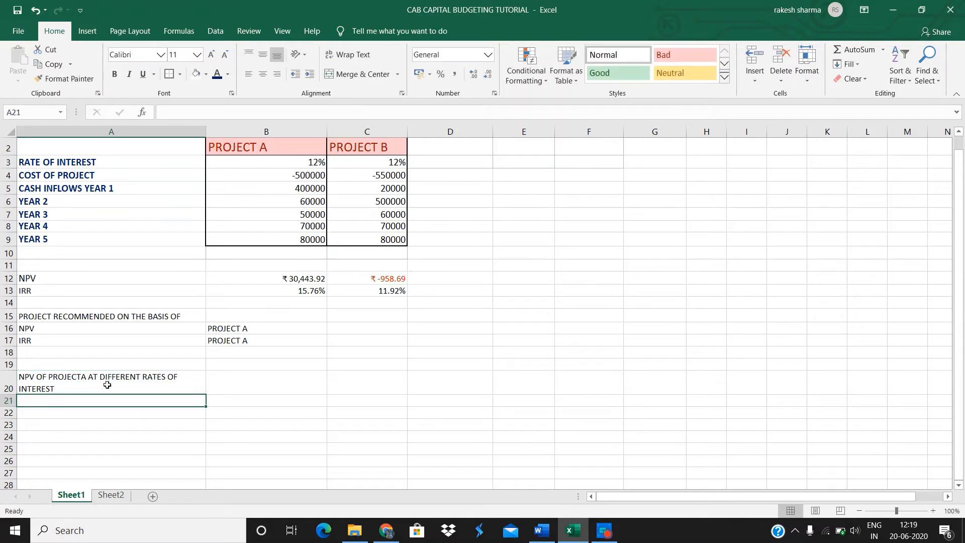
Step: Enter the rates 10% in B20 and 11% in C20, and extend the series across to G20
left_click(279, 377)
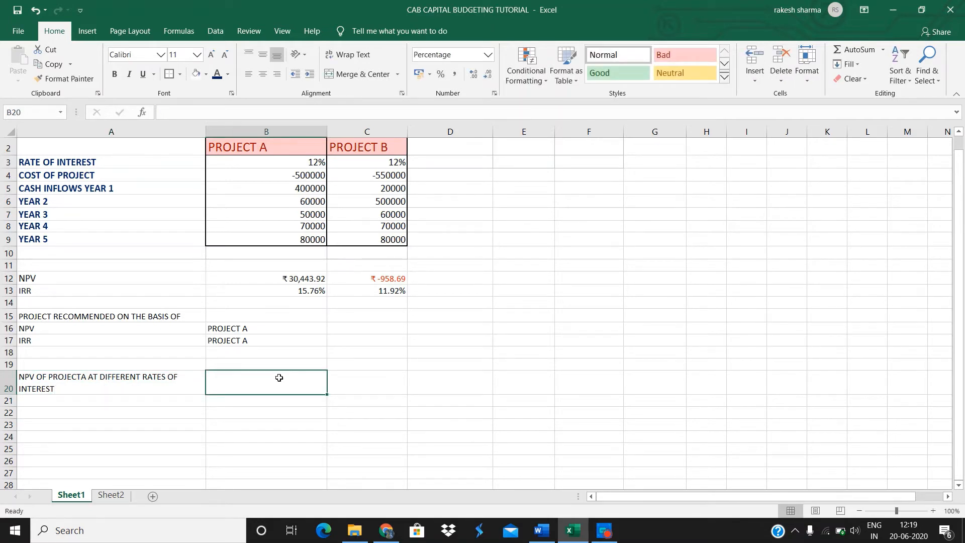
type("10")
key("Tab")
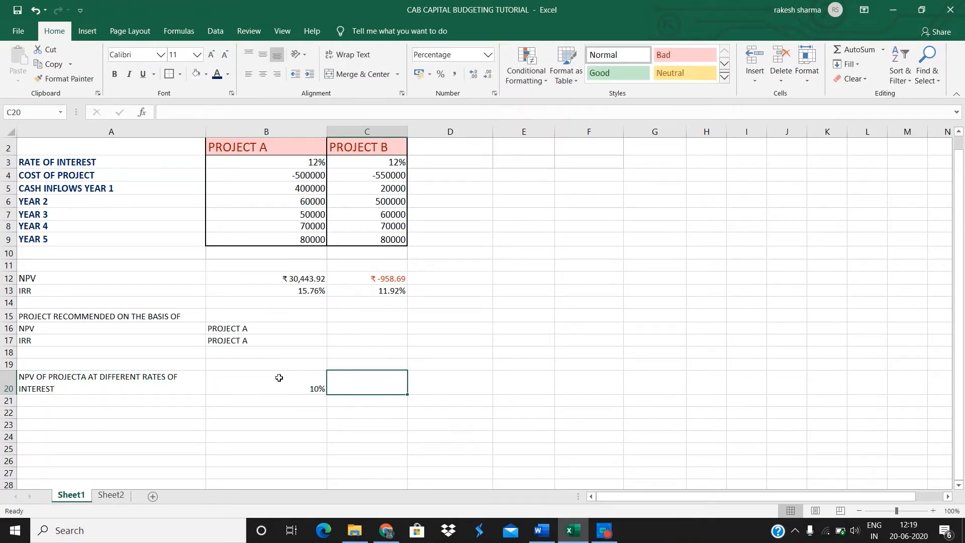
type("11")
key("Tab")
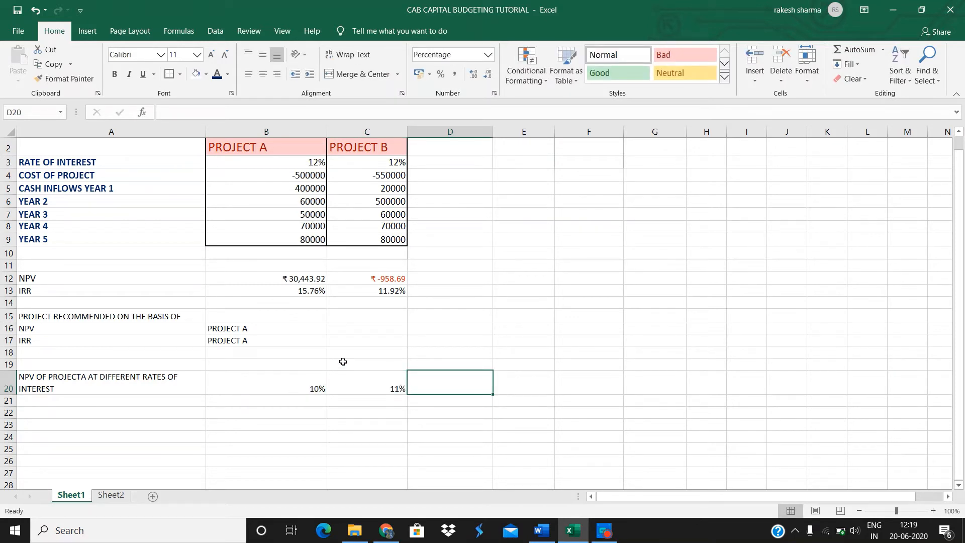
left_click(311, 362)
left_click_drag(309, 380, 676, 382)
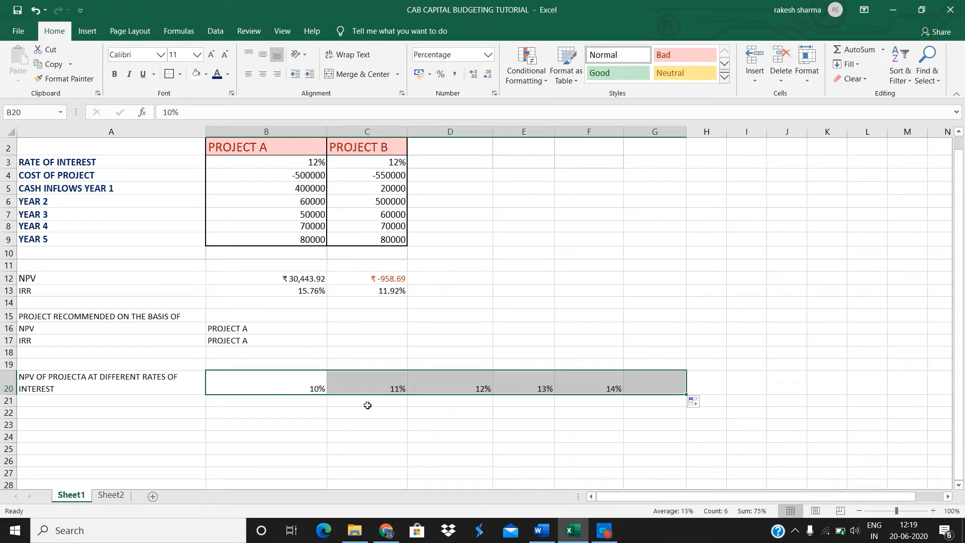
Step: Enter =NPV(B20,$B$5:$B$9)+$B$4 in B21 to calculate Project A's NPV at the 10% rate
left_click(315, 403)
type("=npv")
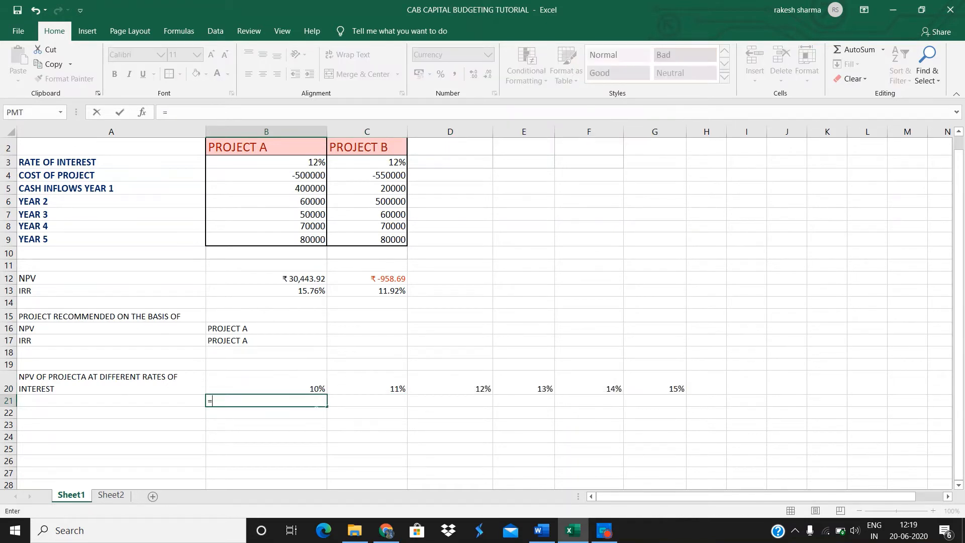
key("Tab")
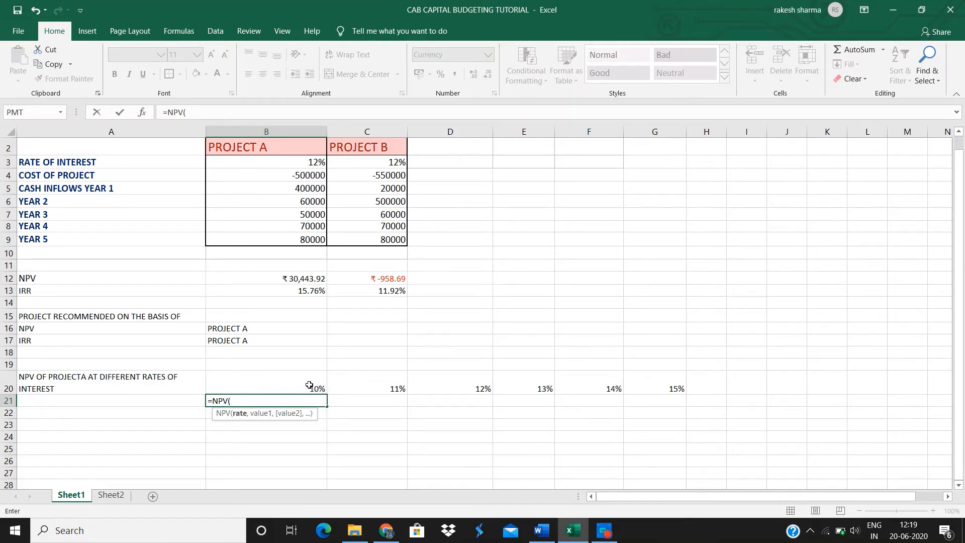
left_click(309, 385)
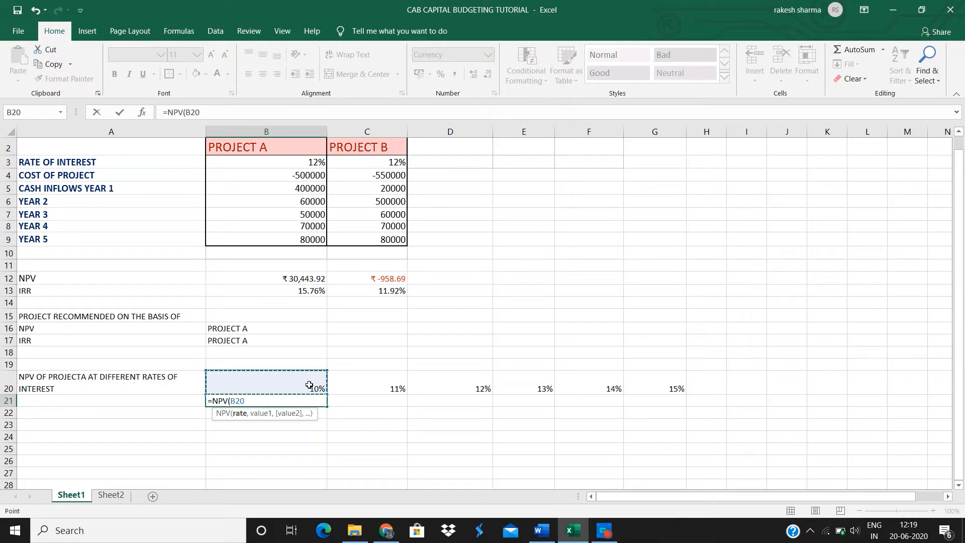
type(",")
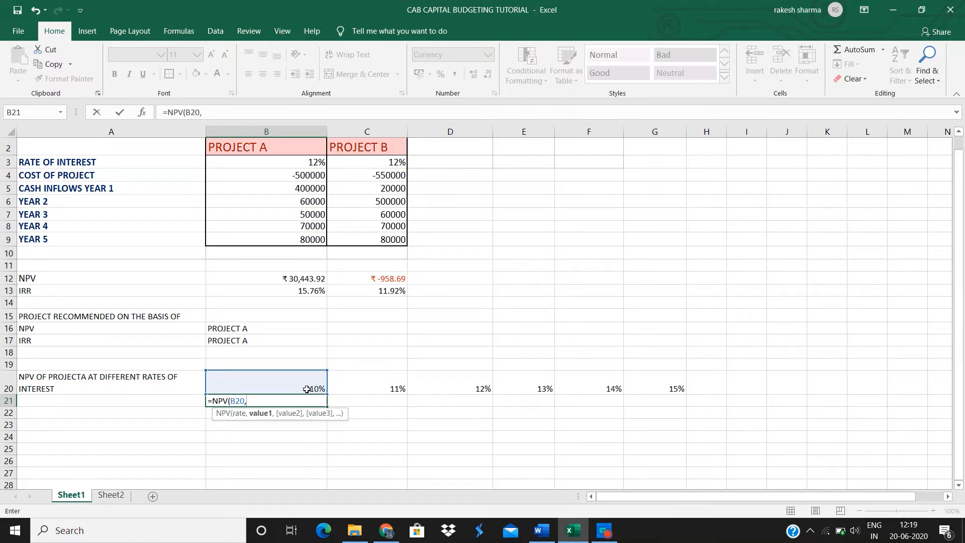
left_click_drag(290, 186, 293, 239)
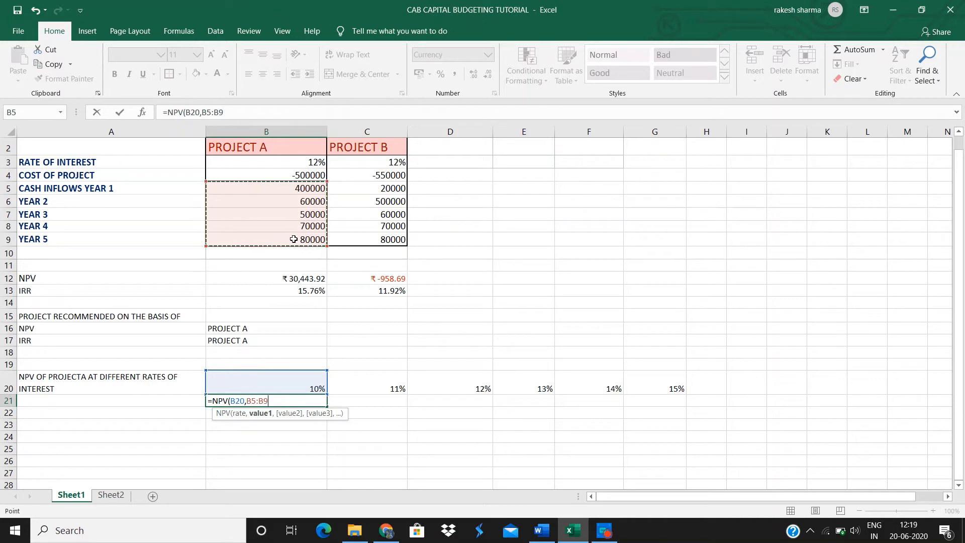
key("F4")
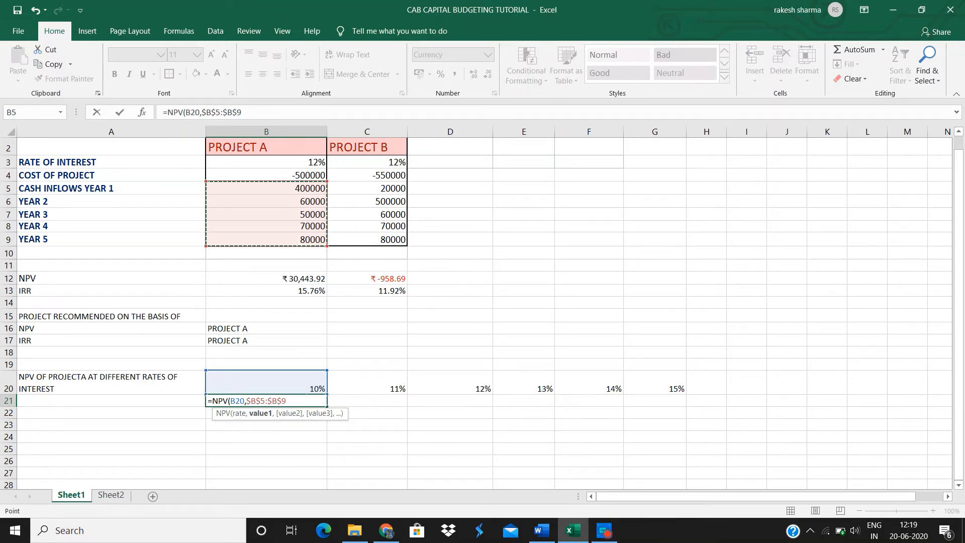
type(")+")
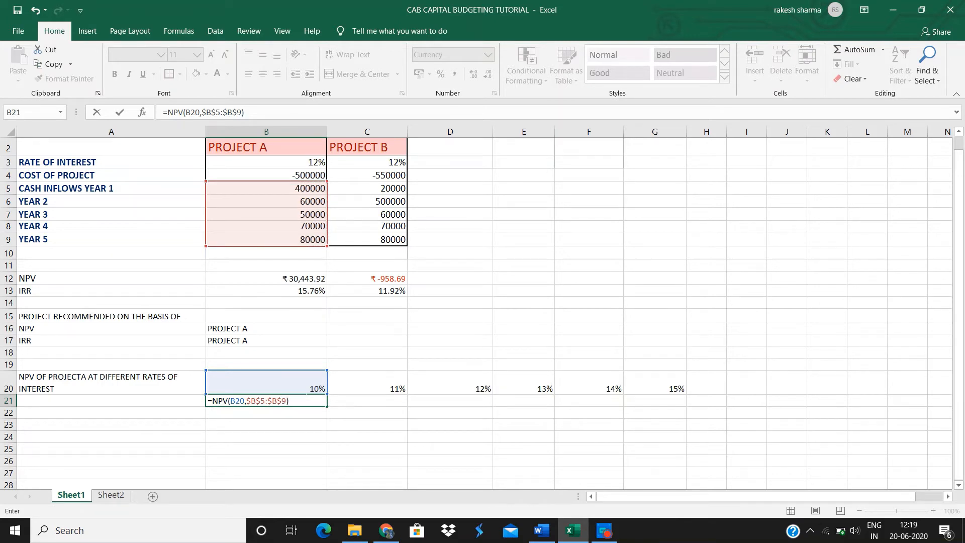
left_click(306, 173)
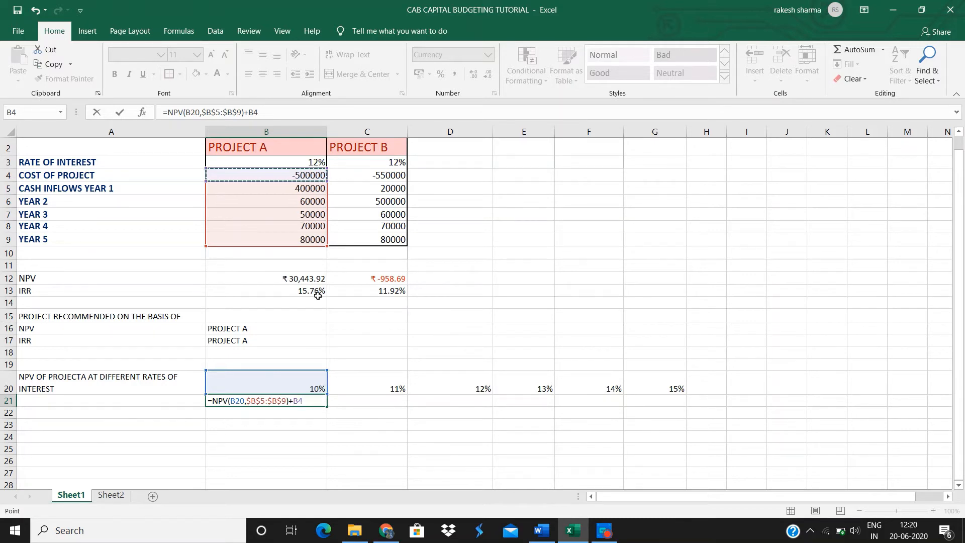
key("F4")
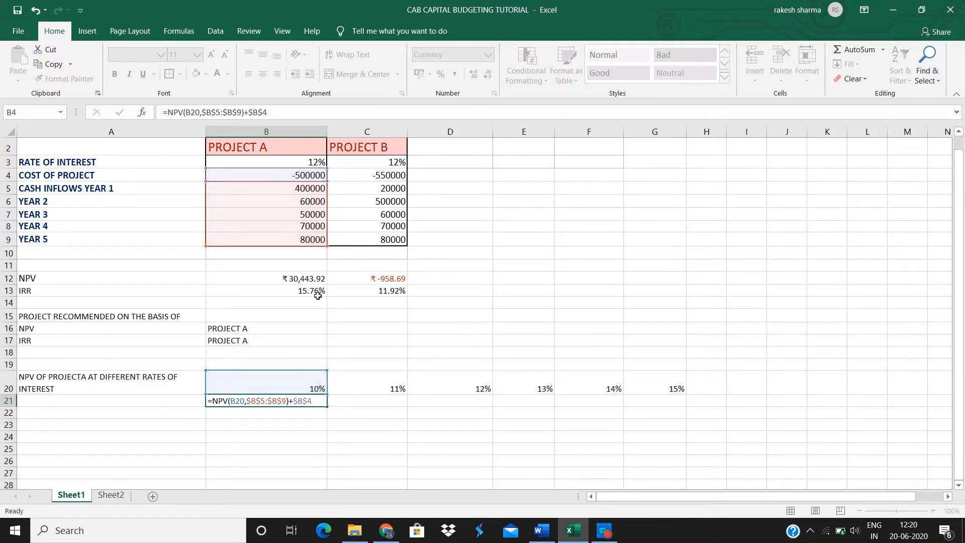
key("Return")
Step: Copy the NPV formula from B21 across to G21 for the remaining interest rates
left_click(272, 399)
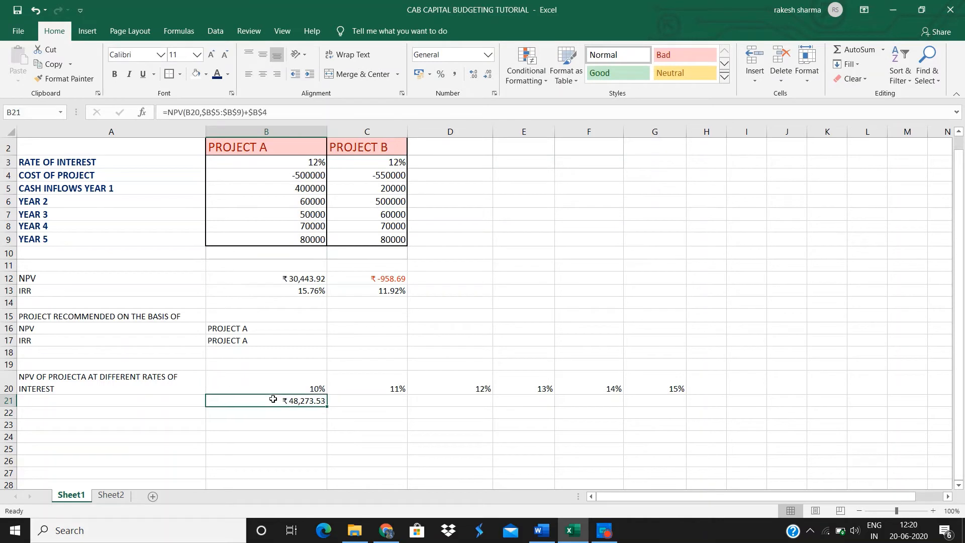
left_click_drag(328, 407, 664, 402)
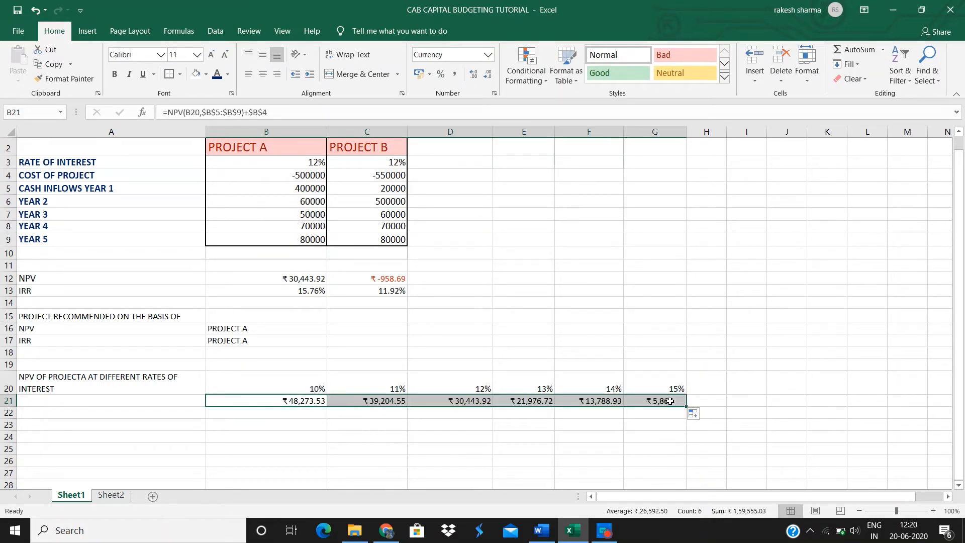
left_click(272, 437)
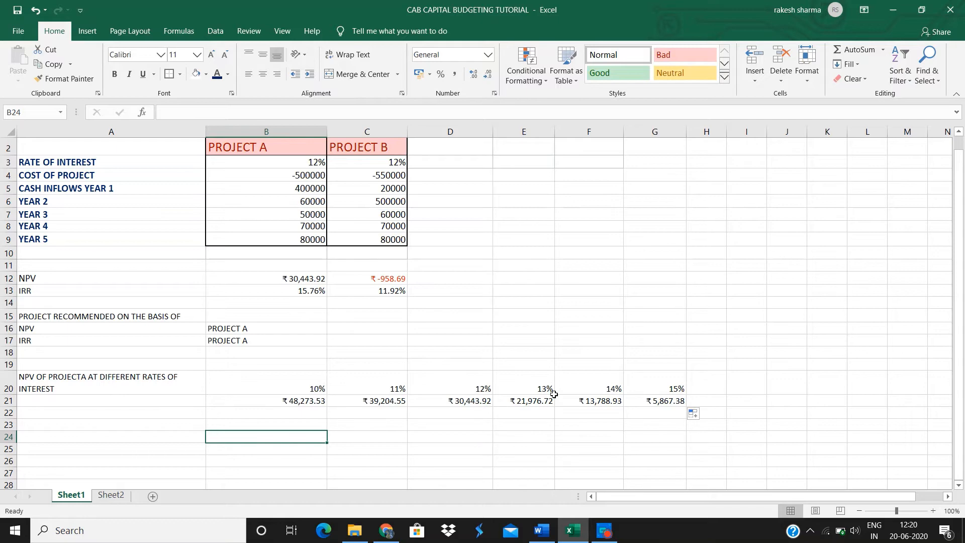
Step: Switch to Word to check the chart requirement in Question 1, and return to the Excel sheet
left_click(551, 528)
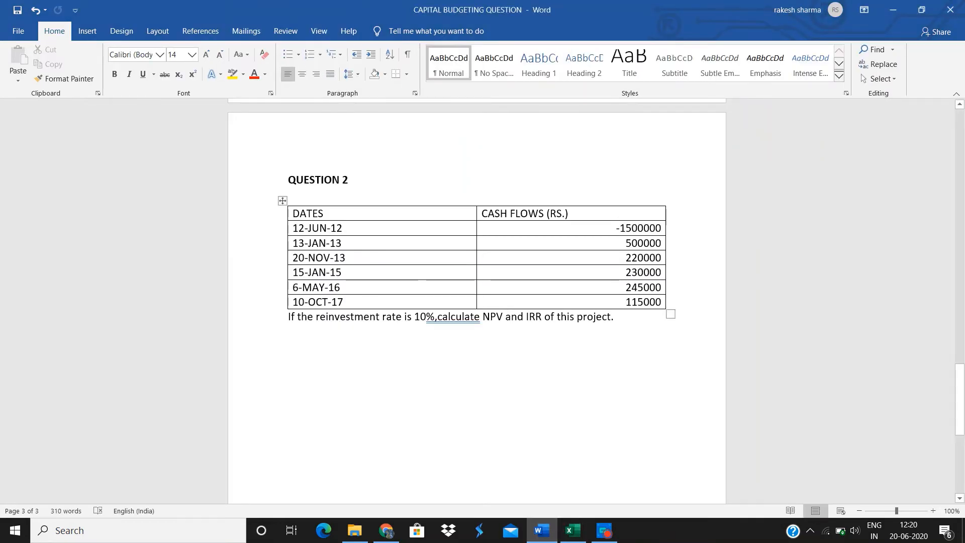
left_click_drag(960, 406, 963, 287)
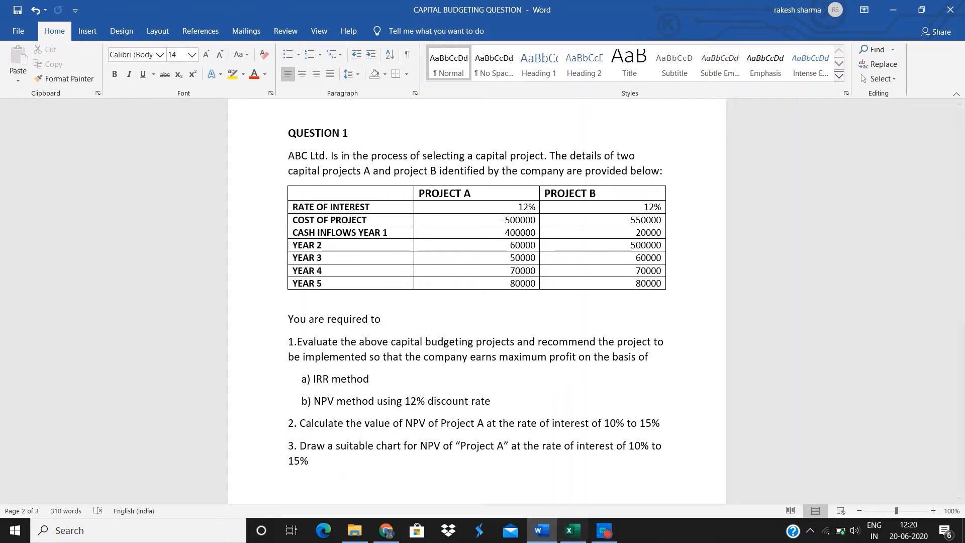
left_click(573, 533)
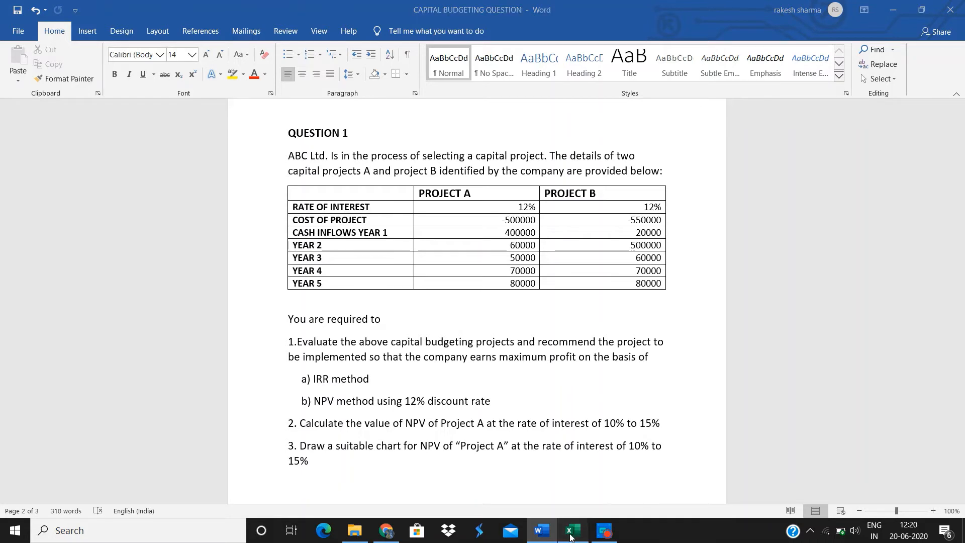
Step: Insert a scatter chart with smooth lines and markers from B20:G21 and place it beside the project tables, clear of the data
left_click_drag(300, 383, 673, 399)
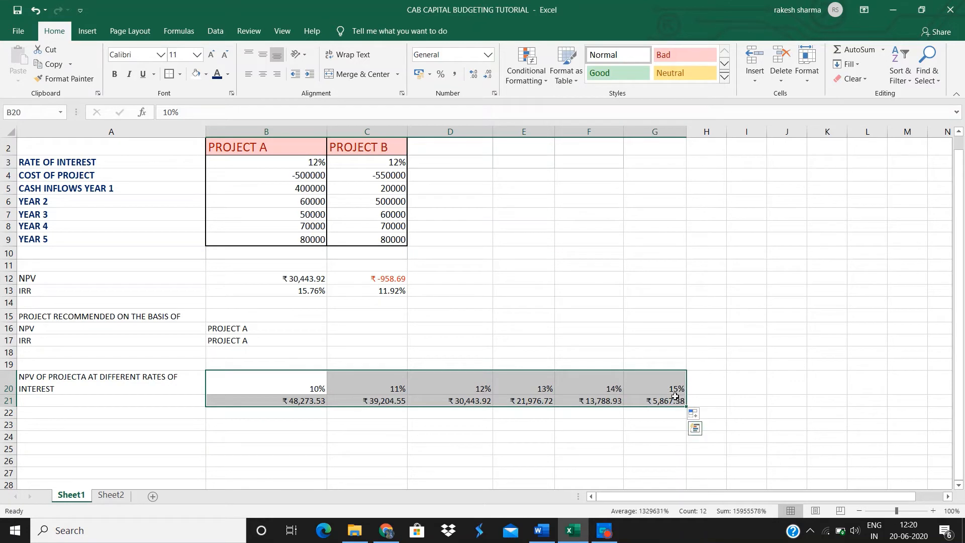
left_click(87, 31)
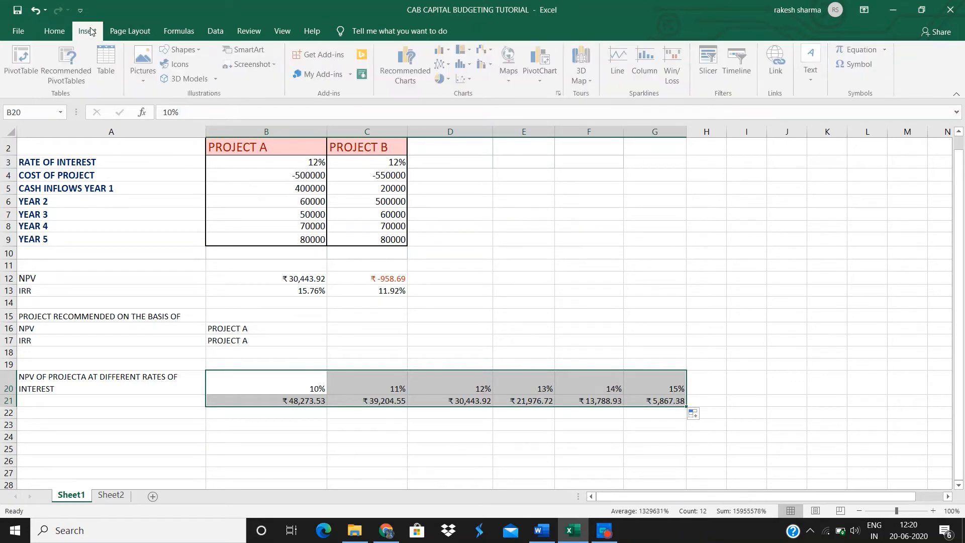
left_click(464, 79)
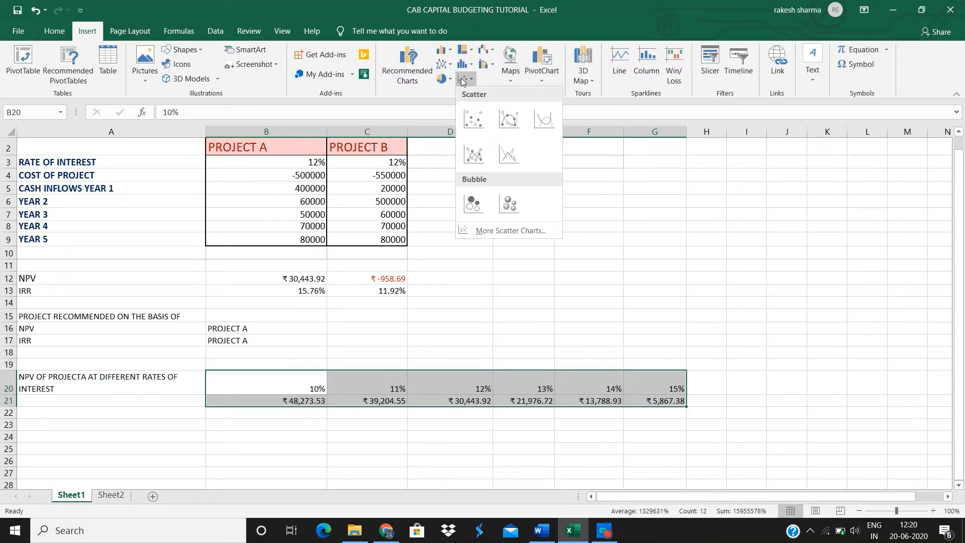
left_click(516, 118)
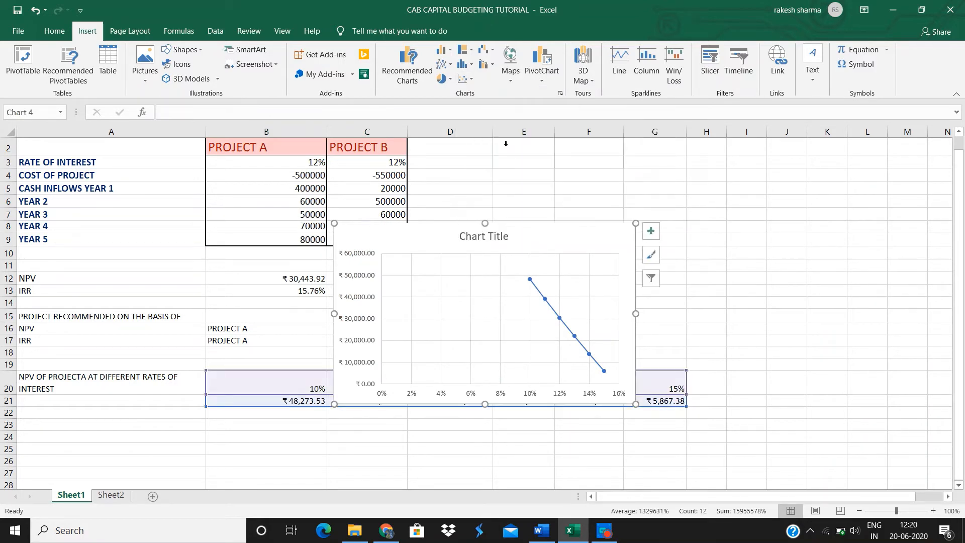
left_click_drag(529, 231, 694, 166)
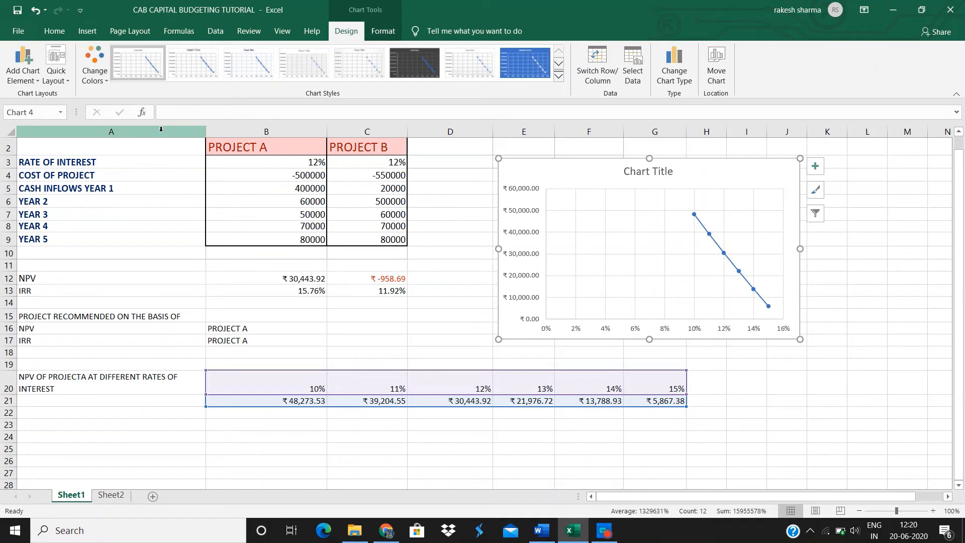
Step: Add data labels to the left of the points on the NPV scatter chart
left_click(29, 81)
mouse_move(44, 137)
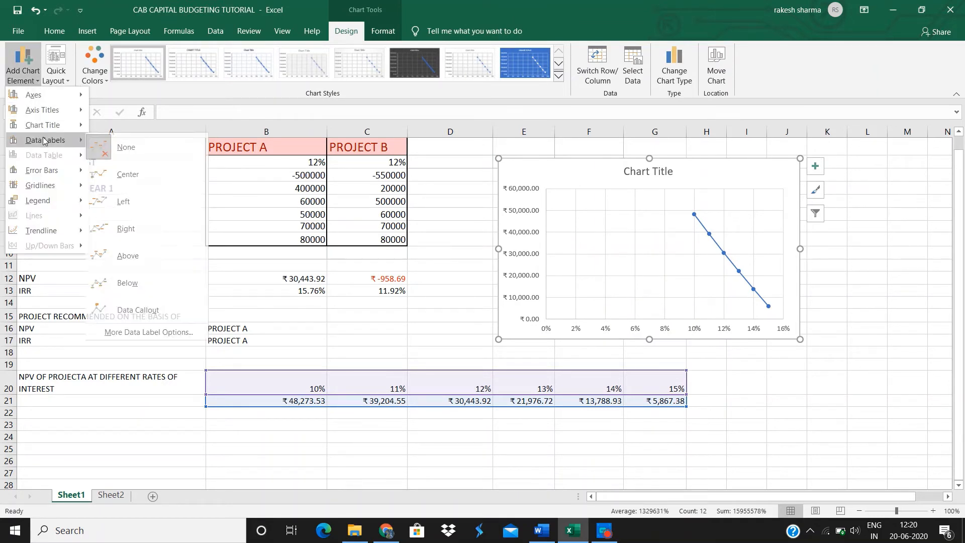
left_click(164, 204)
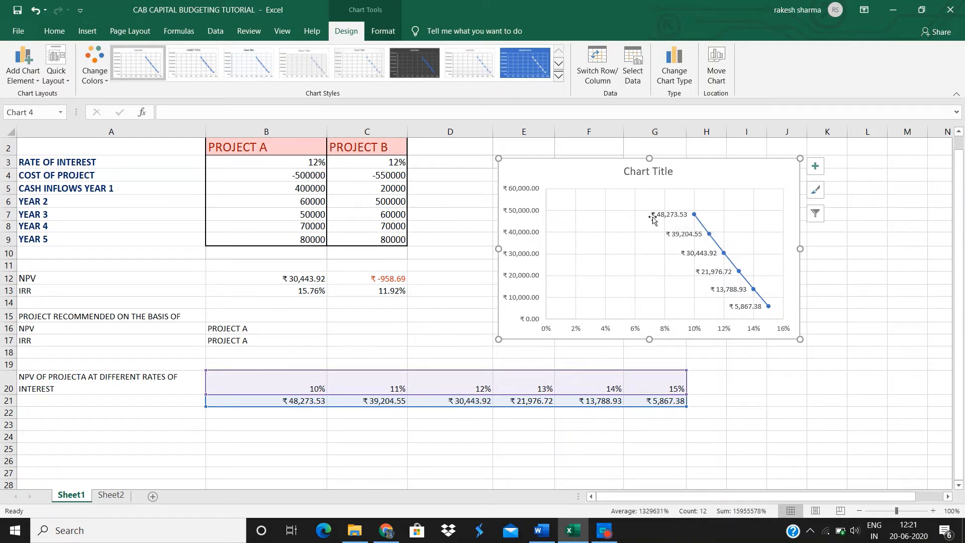
Step: Replace the chart title with "NPV OF PROJECT A AT DIFFERENT RATES"
left_click(642, 172)
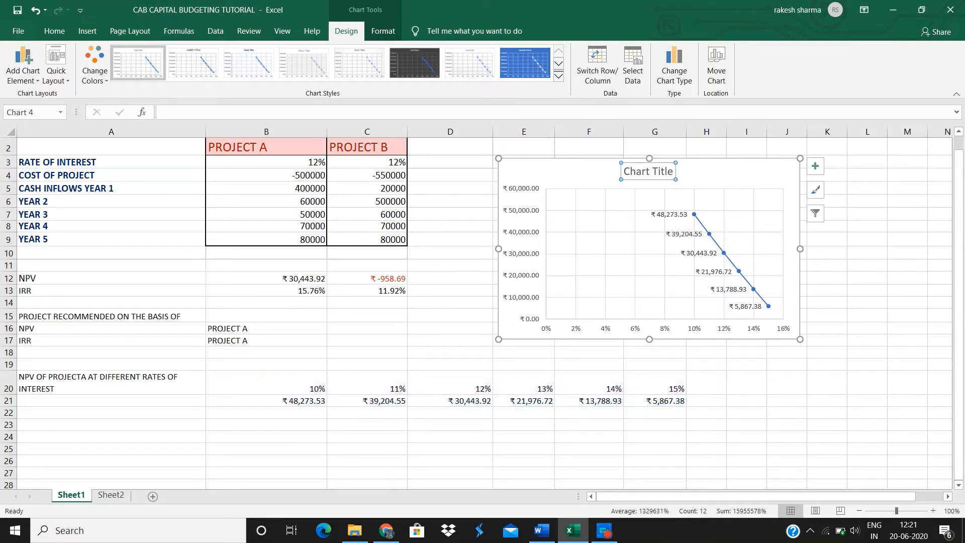
left_click(642, 172)
key("BackSpace")
key("BackSpace")
key("BackSpace")
key("BackSpace")
key("BackSpace")
key("BackSpace")
key("BackSpace")
key("BackSpace")
key("BackSpace")
key("BackSpace")
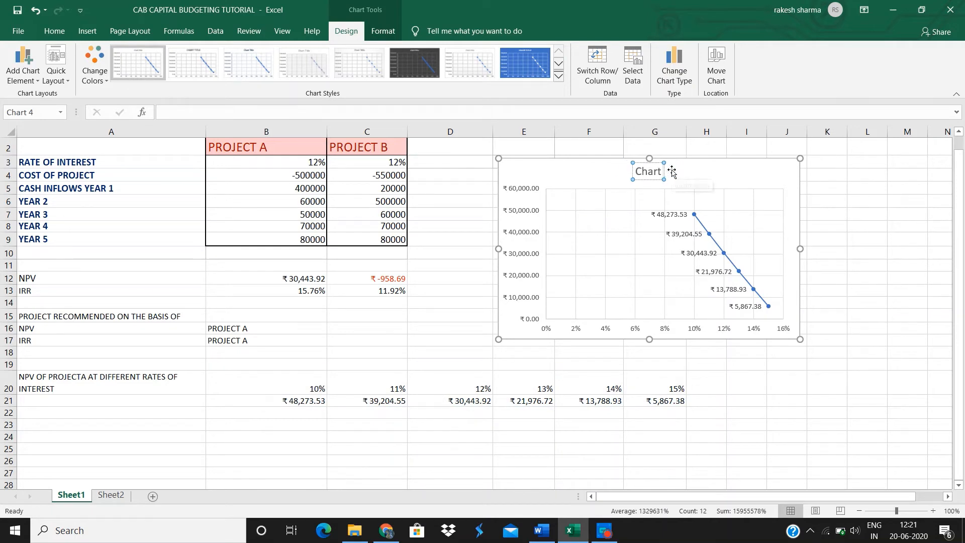
key("BackSpace")
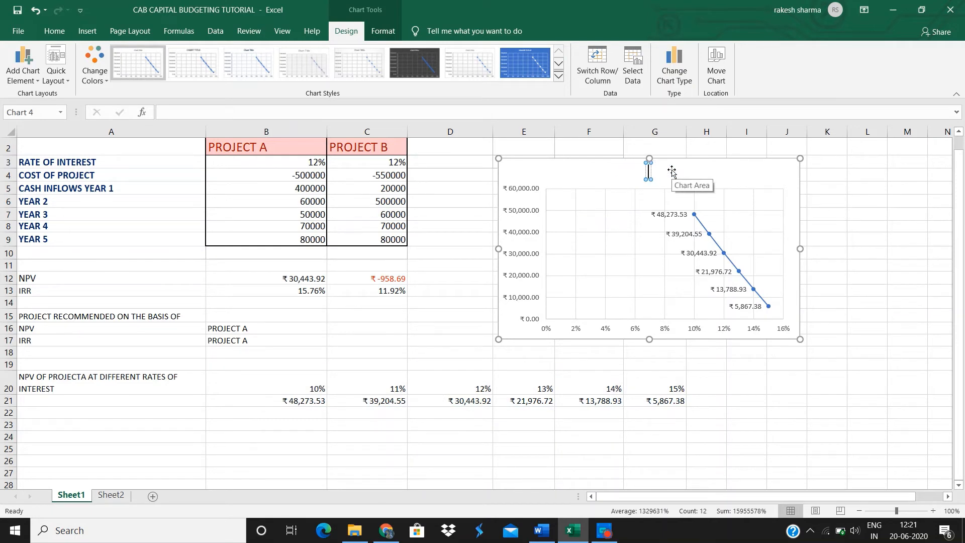
type("NPV OF PROJE")
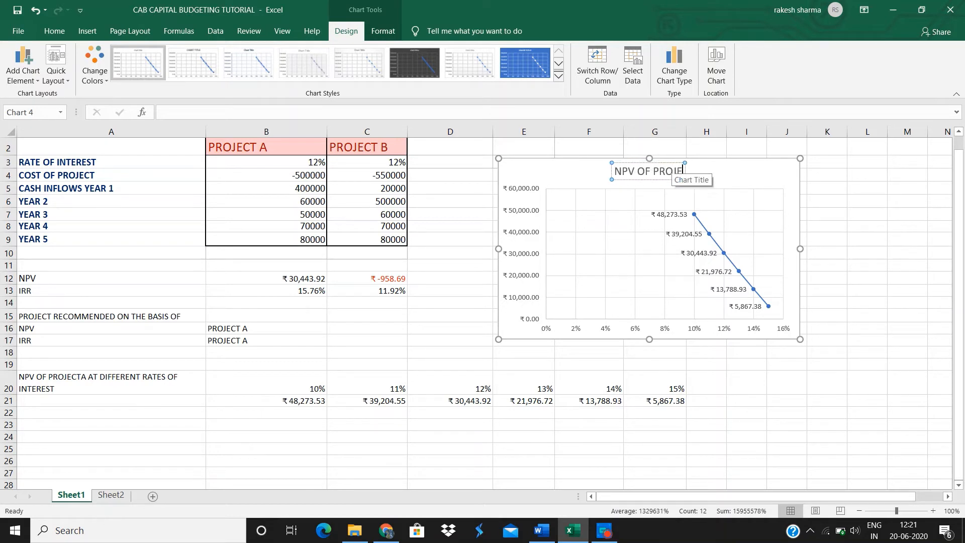
type("CT A AT D")
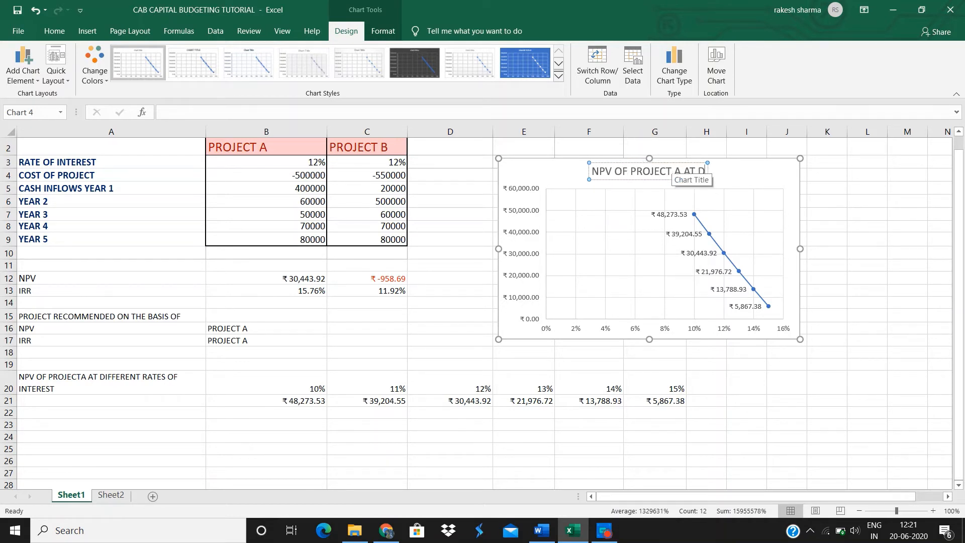
type("IFFEREMN")
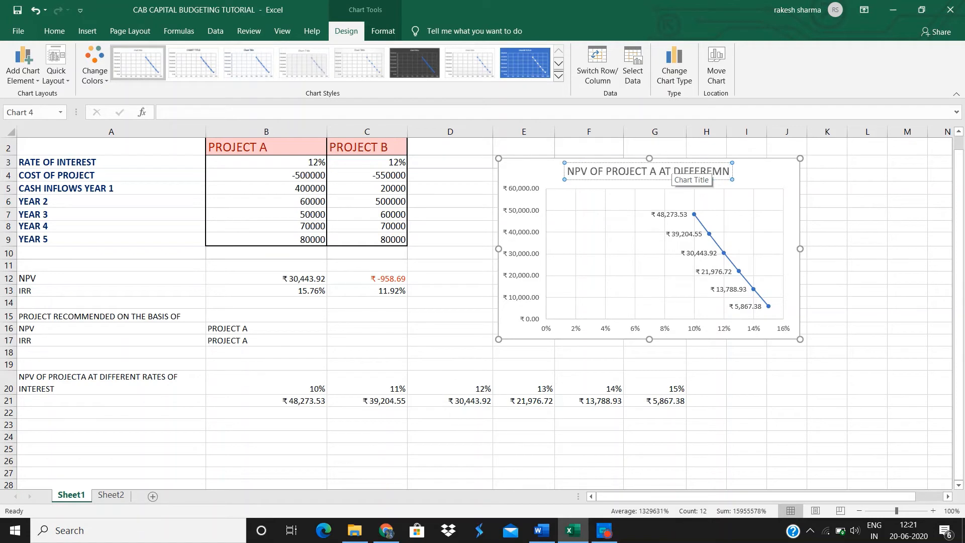
key("BackSpace")
key("BackSpace")
type("NT")
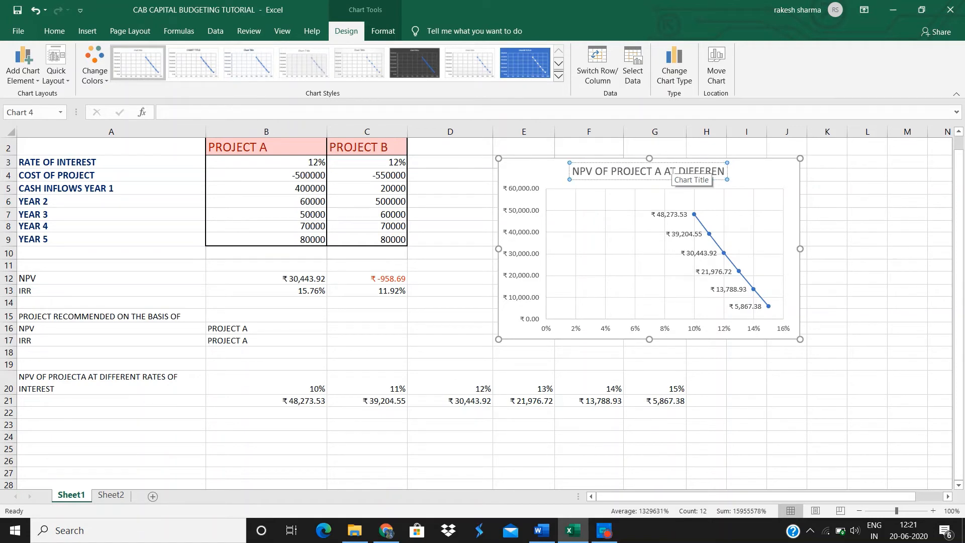
type(" RATES")
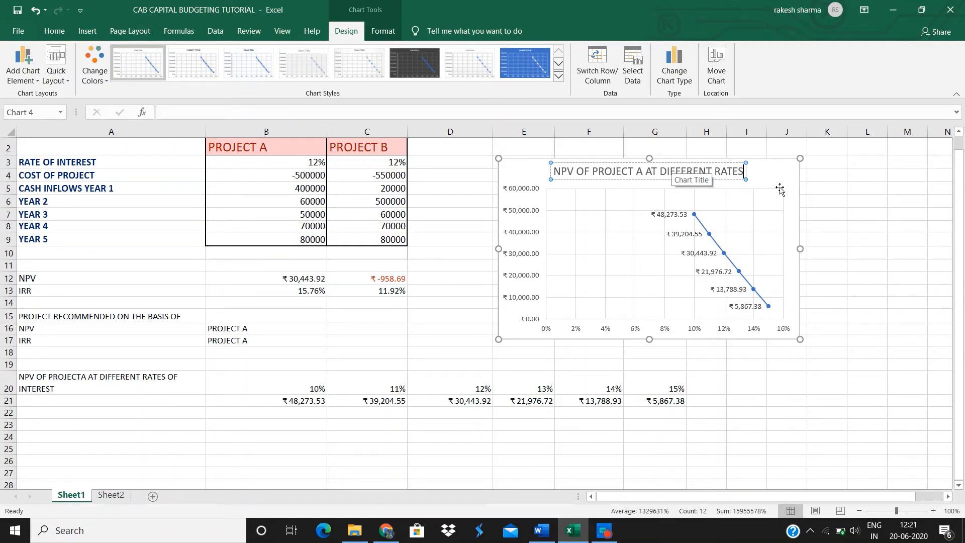
left_click(779, 183)
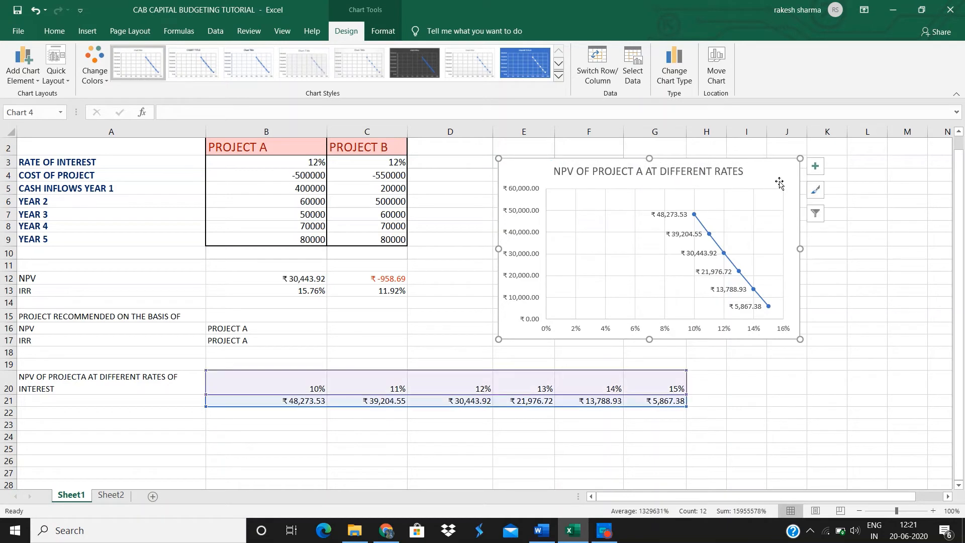
Step: Add axis titles to the NPV chart and set the horizontal axis title to "RATES OF TNTEREST"
left_click(816, 169)
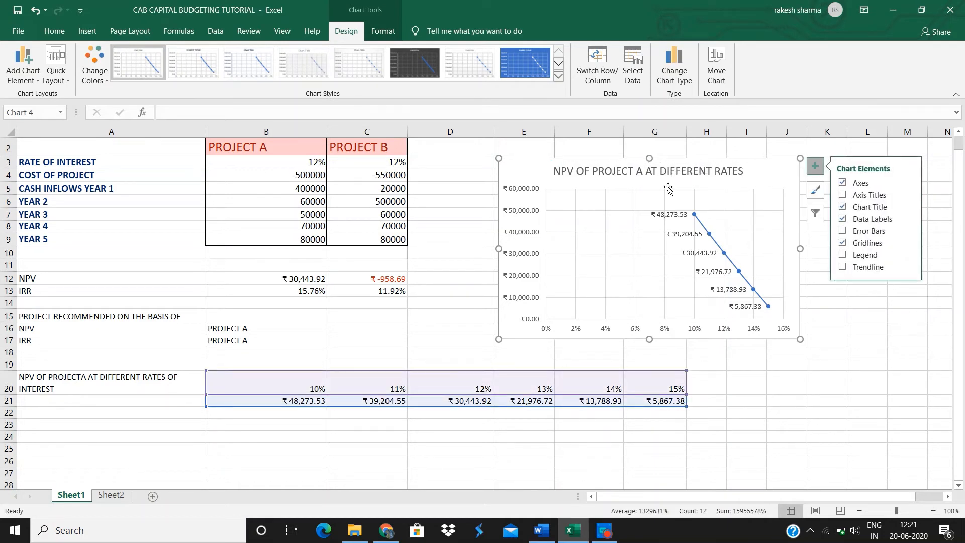
left_click(843, 195)
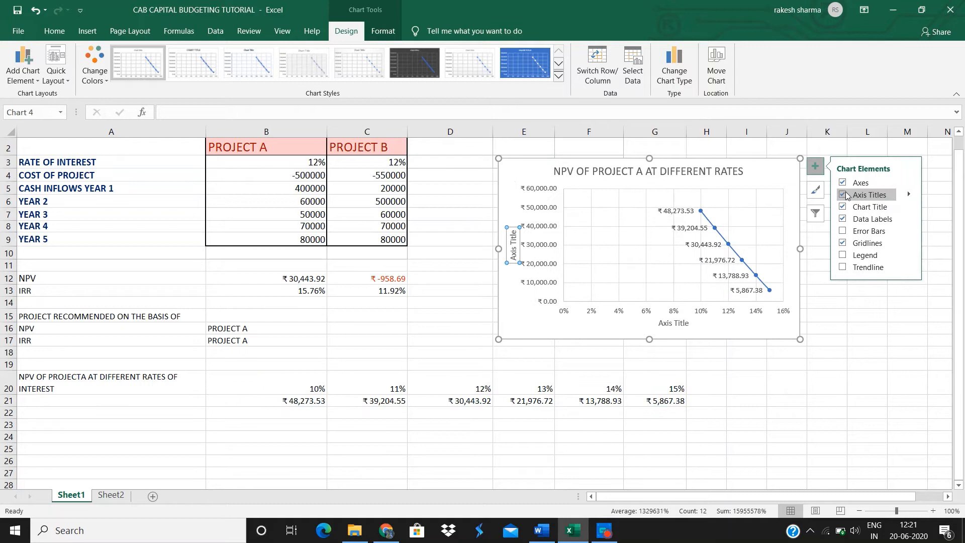
left_click(684, 324)
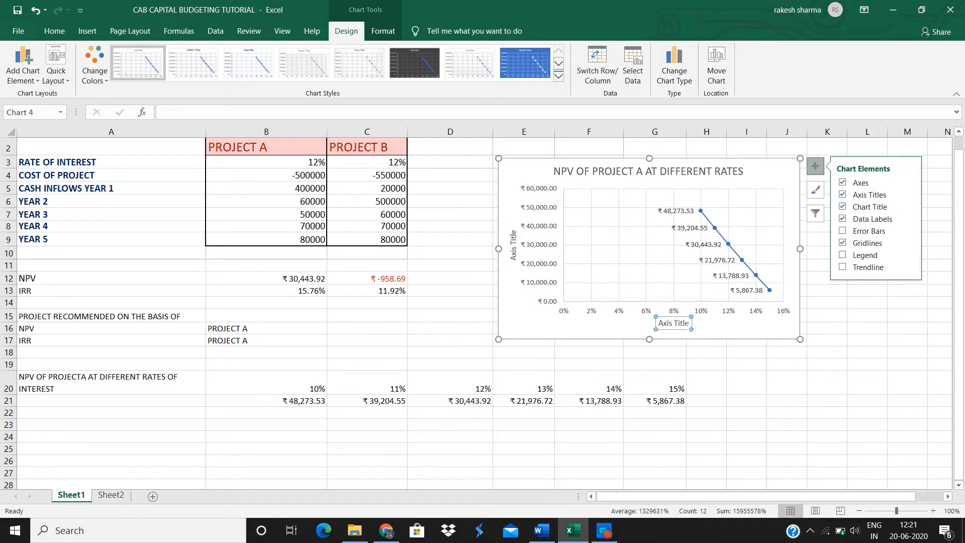
left_click(687, 325)
key("BackSpace")
key("BackSpace")
key("BackSpace")
key("BackSpace")
key("BackSpace")
key("BackSpace")
key("BackSpace")
key("BackSpace")
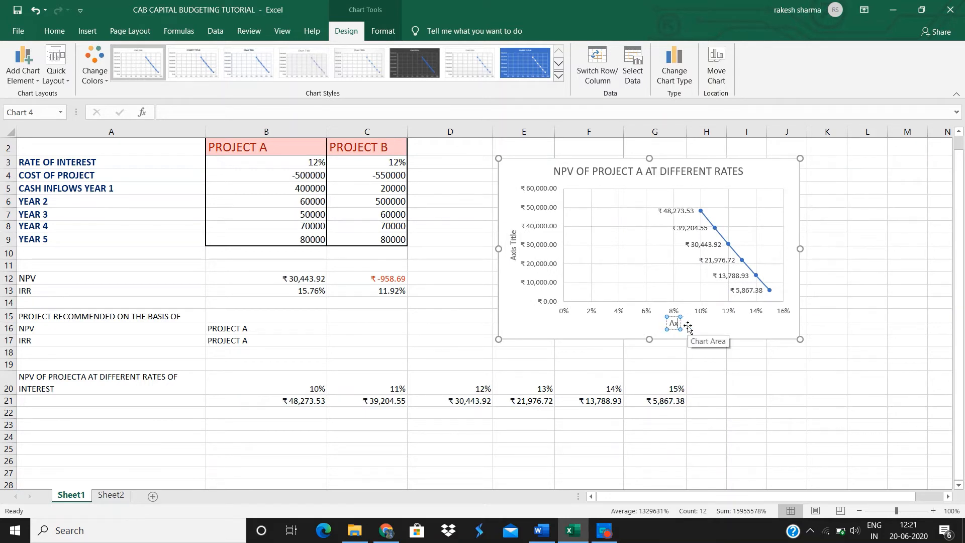
key("BackSpace")
key("BackSpace")
type("RATES OF TNTEREST")
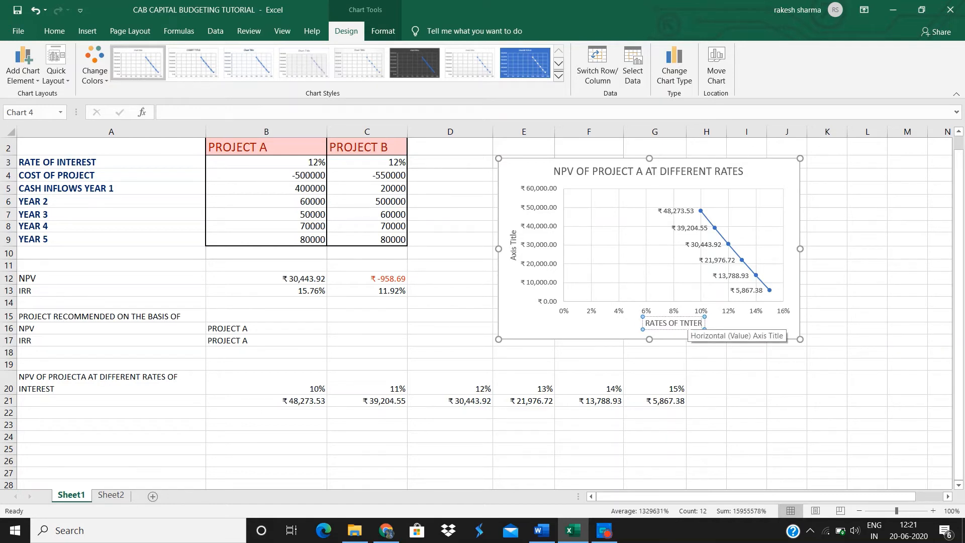
Step: Set the chart's vertical axis title to "NPV" and move the chart rightward, clear of columns D and E
left_click(512, 247)
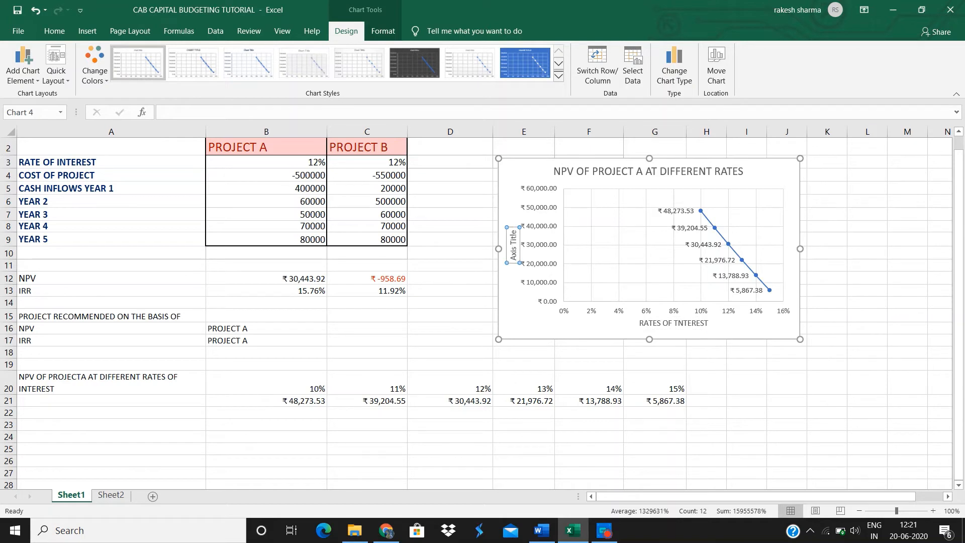
left_click_drag(514, 229, 515, 261)
key("Delete")
type("NPV")
left_click(783, 377)
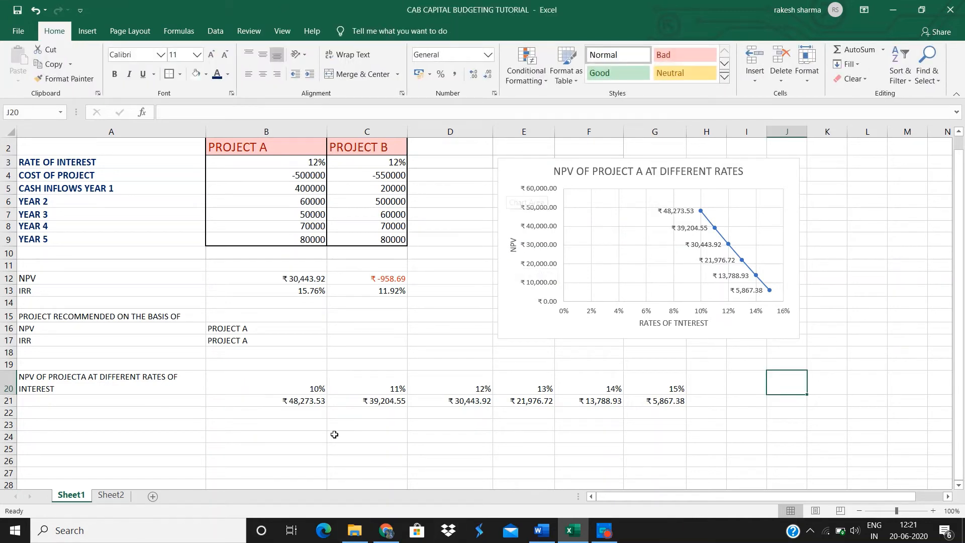
left_click_drag(707, 162, 804, 160)
left_click(471, 290)
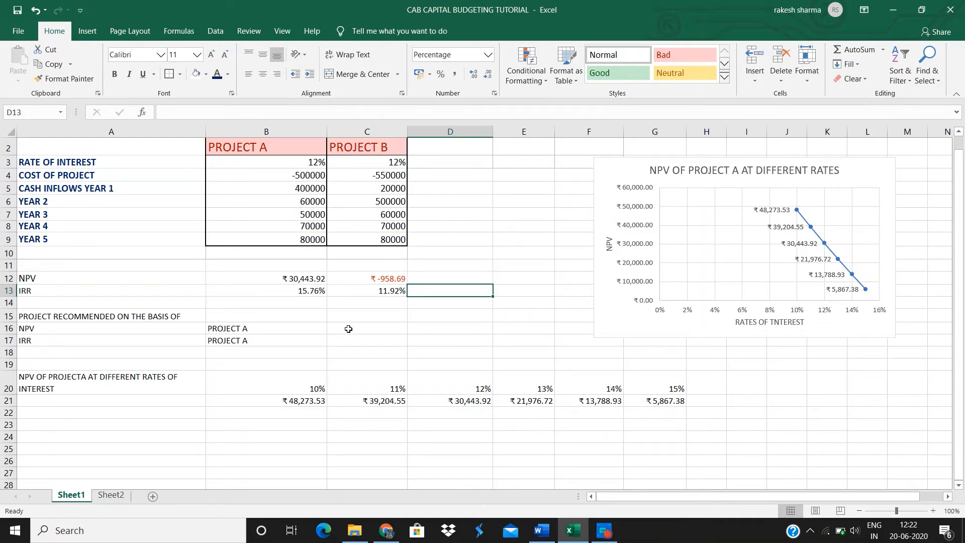
Step: Add a "PROJECT C" column in D2 with a 12% rate of interest and a project cost of -75000
left_click(449, 145)
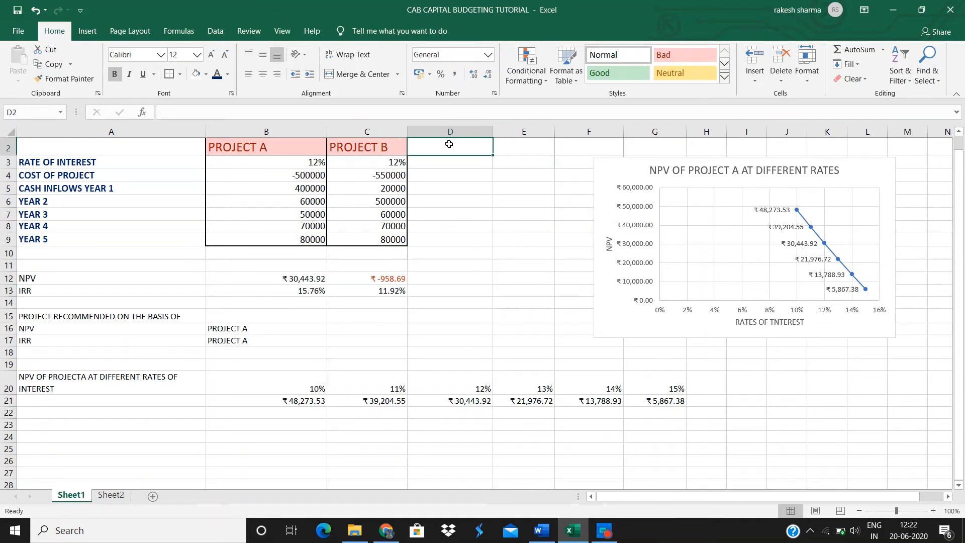
type("PROJR")
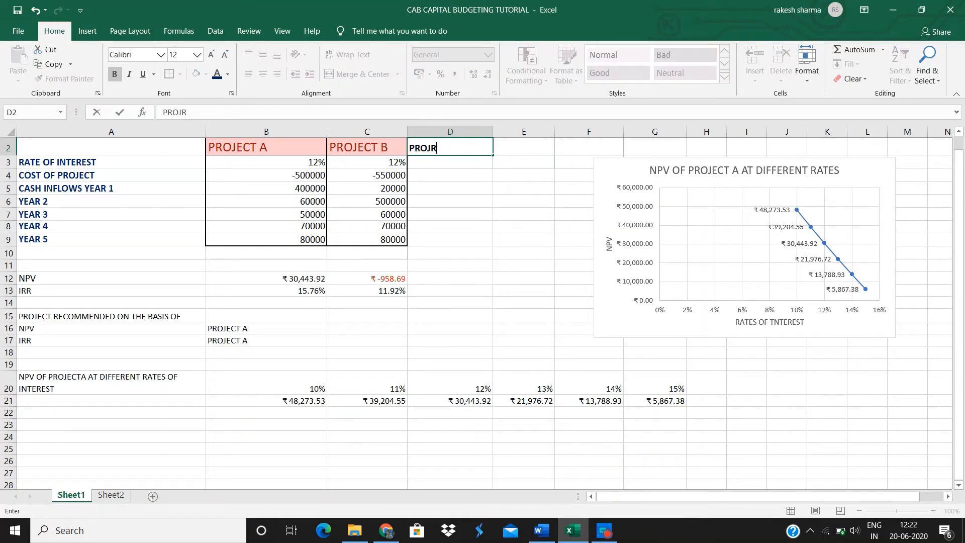
key("BackSpace")
type("ECT C")
key("Return")
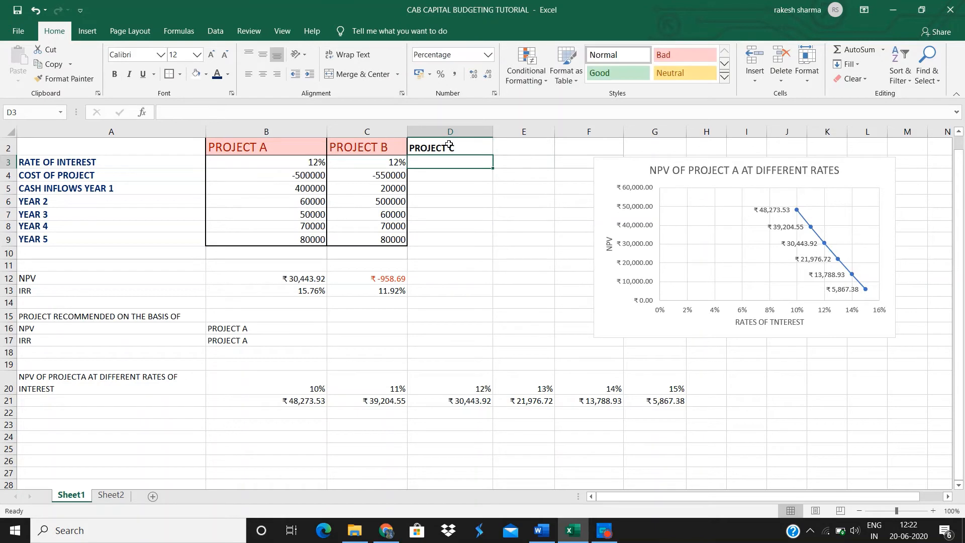
type("12")
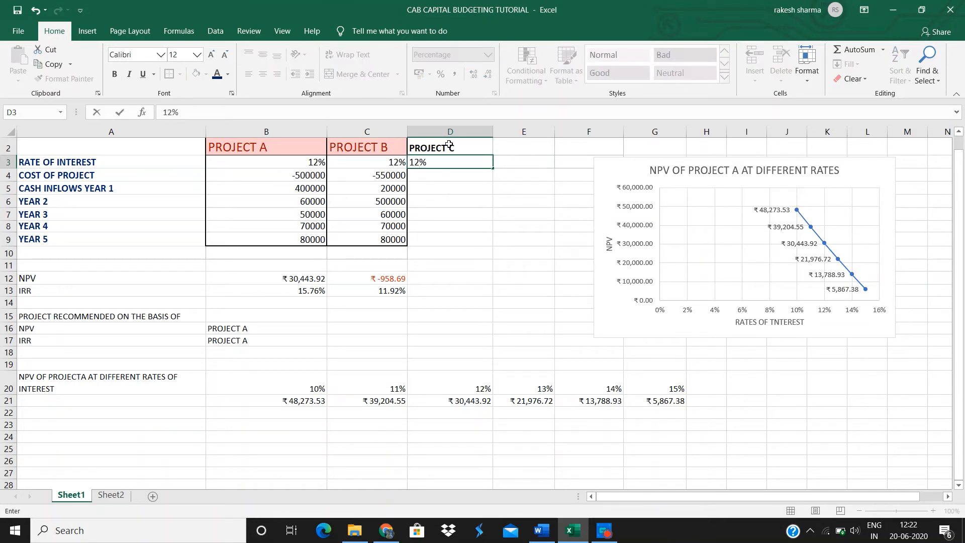
key("Return")
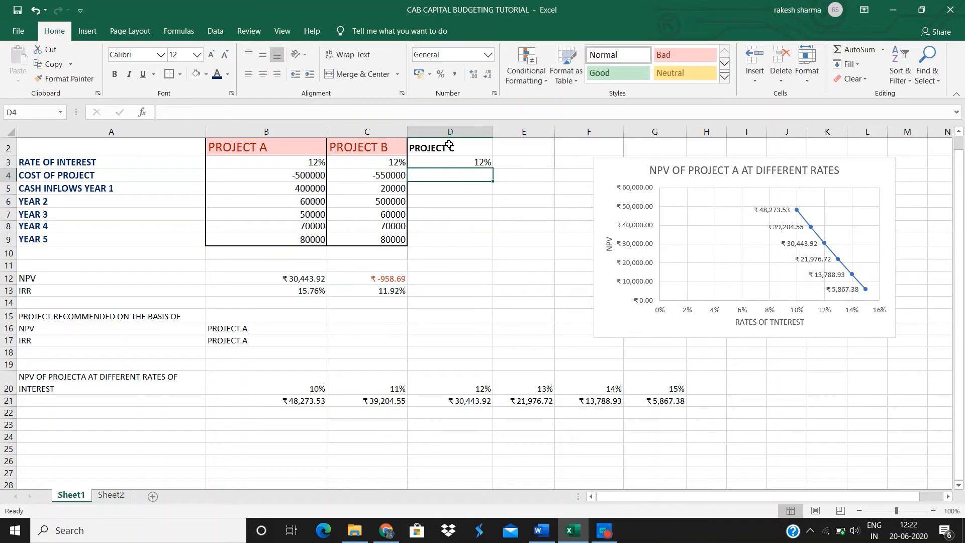
type("-75000")
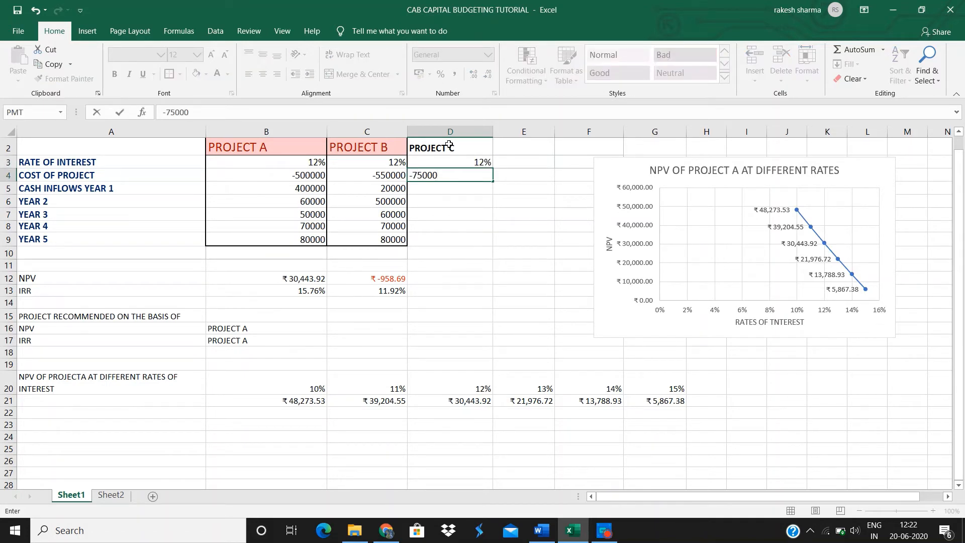
key("Return")
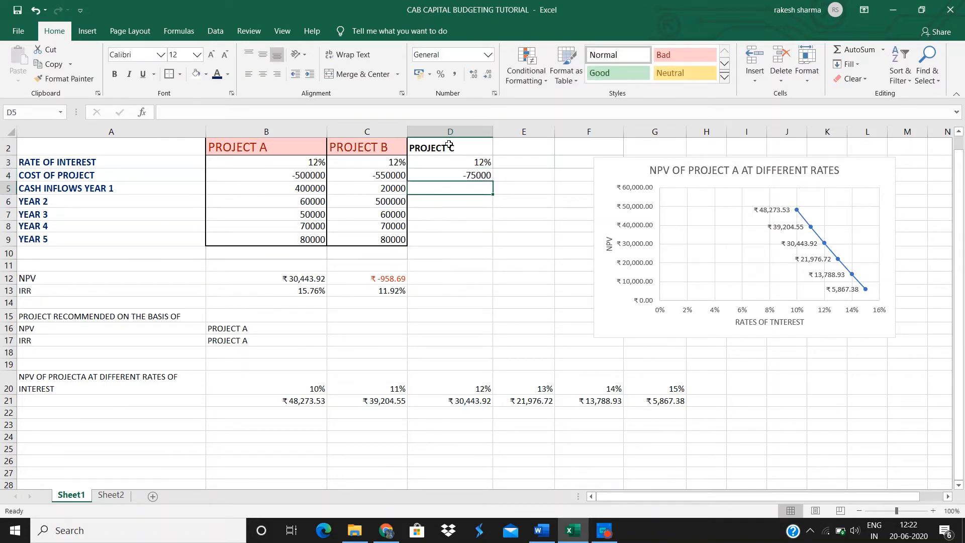
Step: Enter Project C's cash inflows for years 1 to 5 in D5:D9 as 50000, 54000, 62000, 4000 and 100000
type("50000")
key("Return")
type("54000")
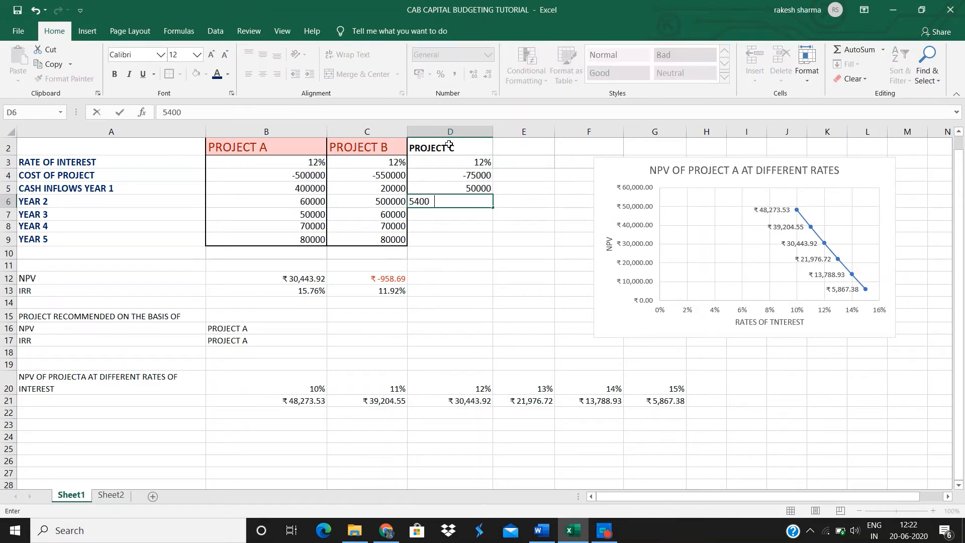
key("Return")
type("62000")
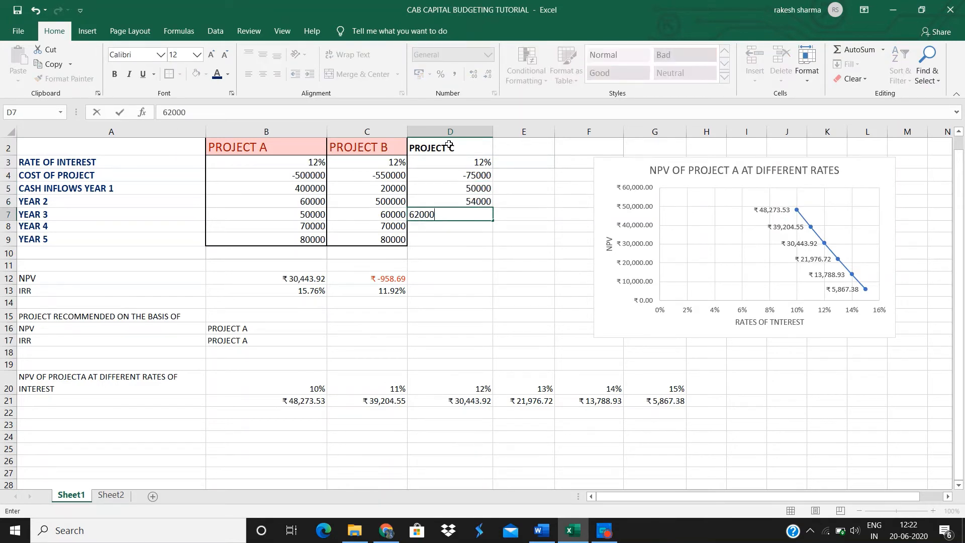
key("Return")
type("4000")
key("Return")
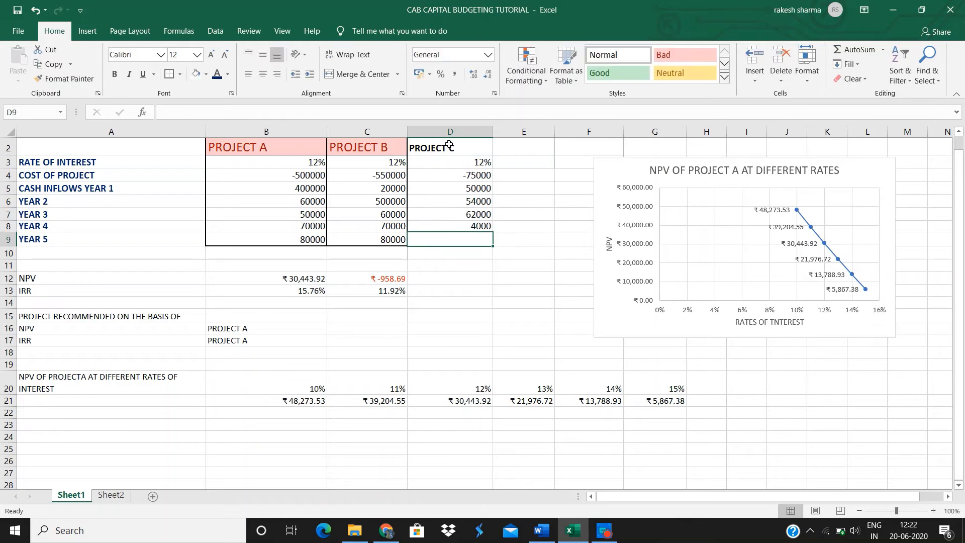
type("100000")
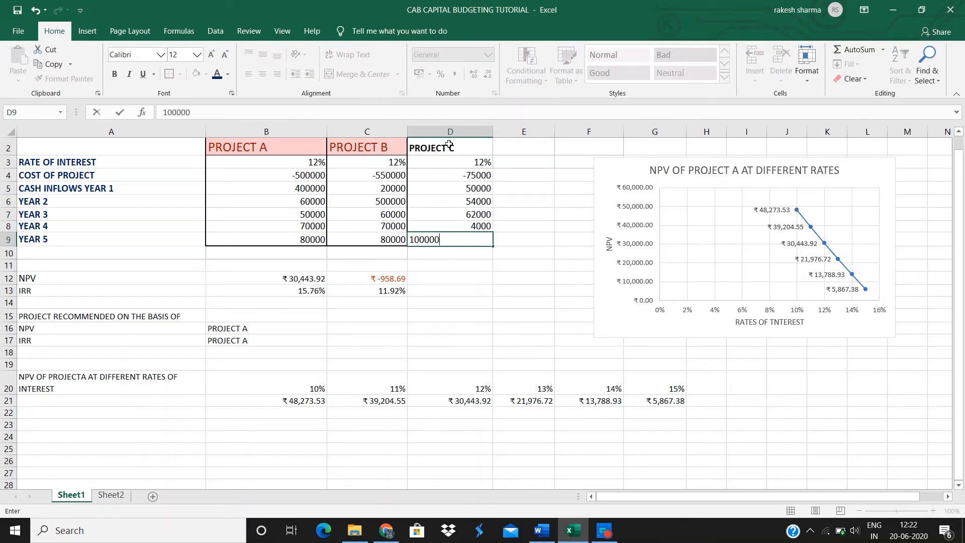
Step: Copy Project B's NPV and IRR formulas from C12:C13 into D12:D13 for Project C
left_click(461, 279)
left_click(398, 279)
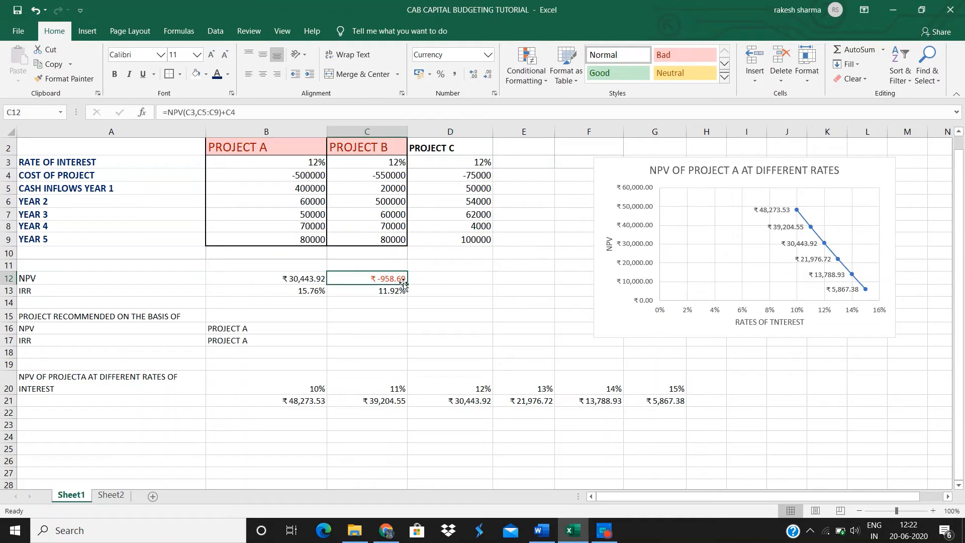
left_click_drag(400, 277, 477, 299)
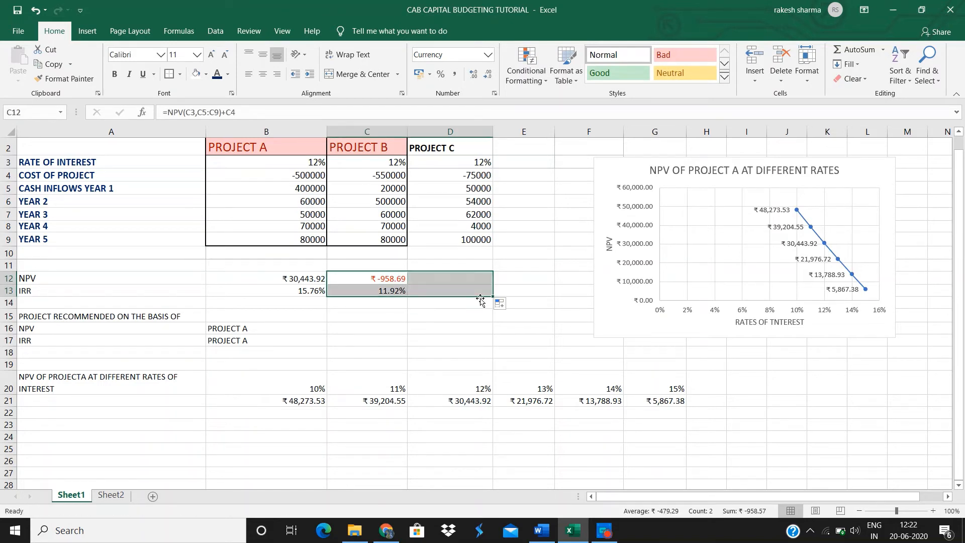
left_click(450, 316)
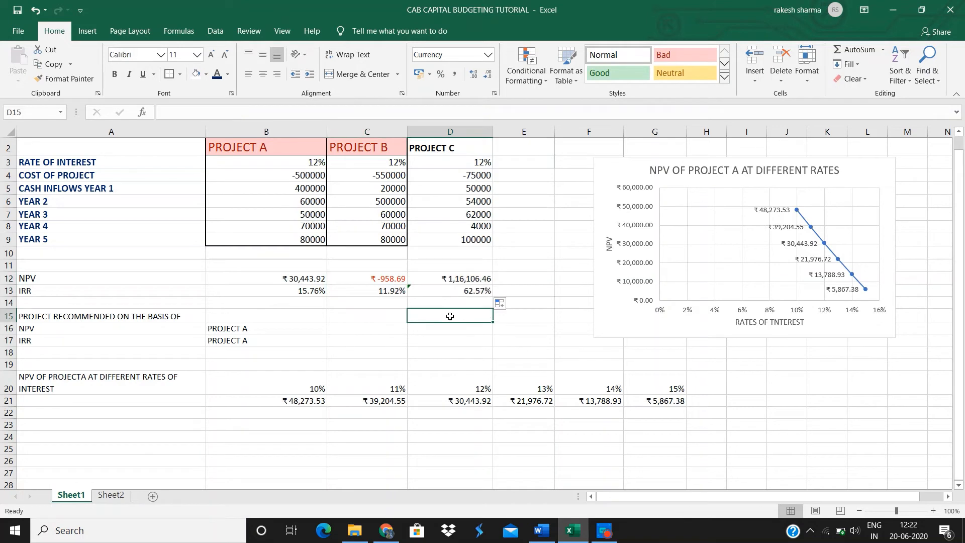
Step: Ignore the formula error flagged on Project C's IRR in D13
left_click(450, 290)
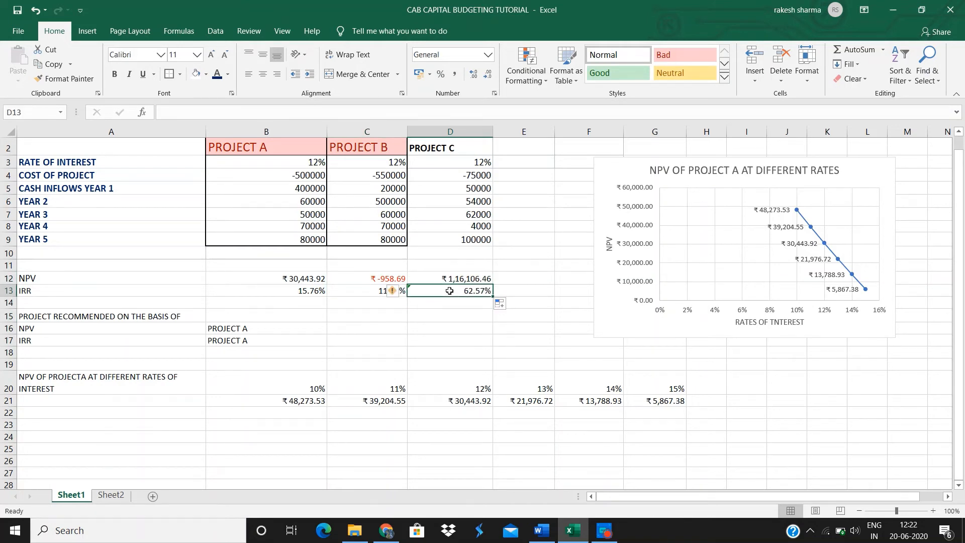
left_click(392, 295)
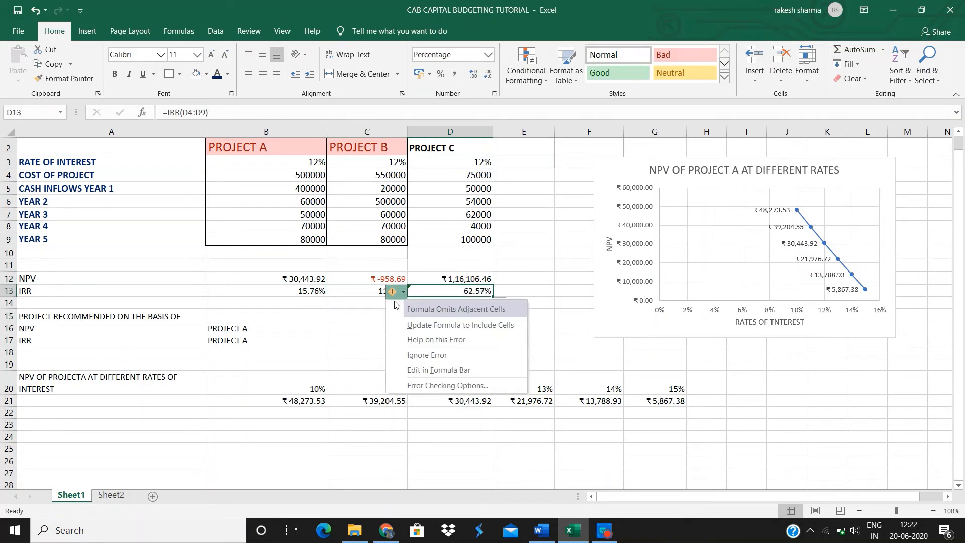
left_click(425, 354)
Step: Begin an IF formula in C16 that tests whether B12 equals MAX(B12:D12)
left_click(343, 329)
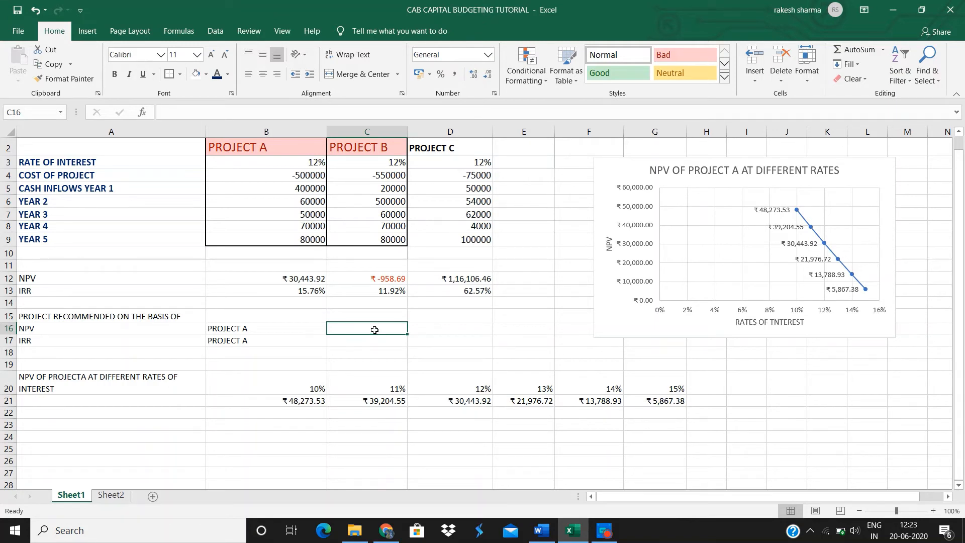
type("=IF(")
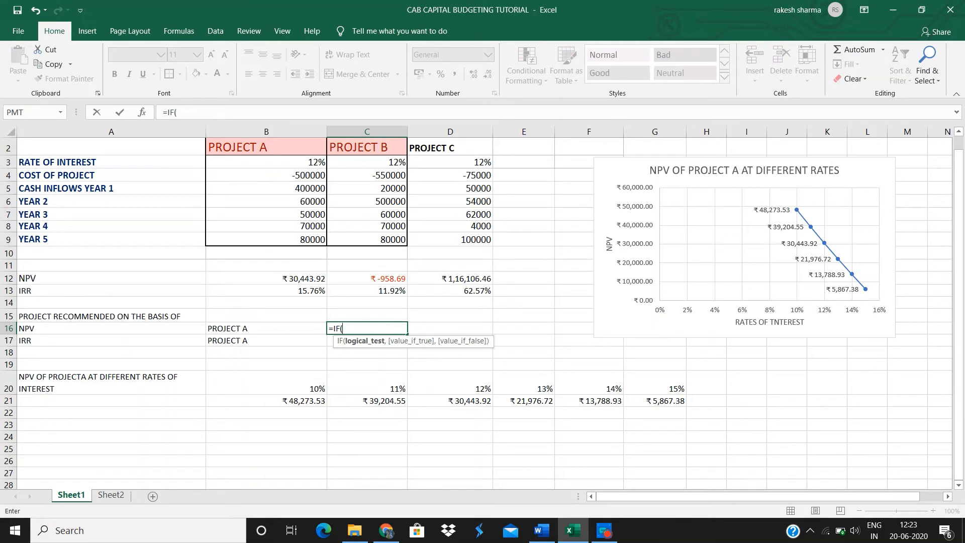
left_click(308, 278)
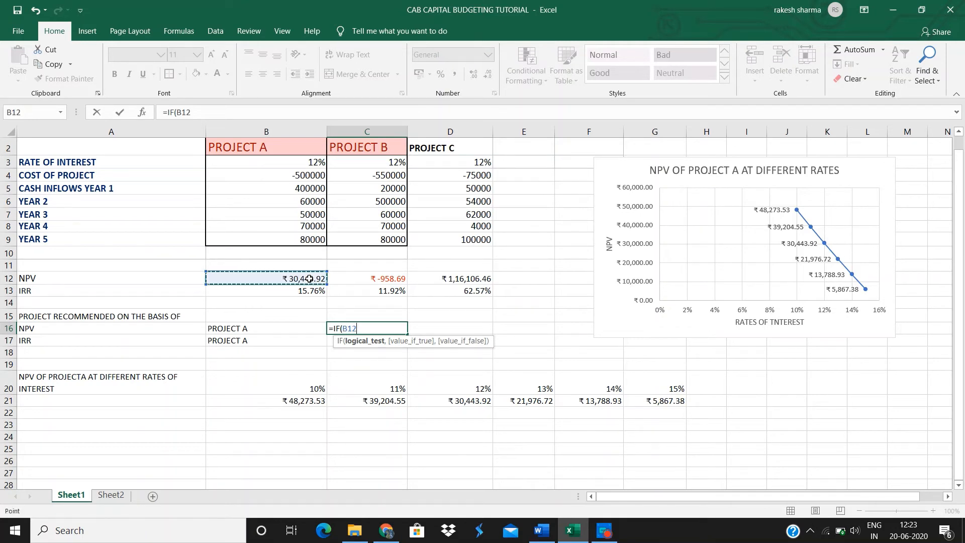
type("=MAX(")
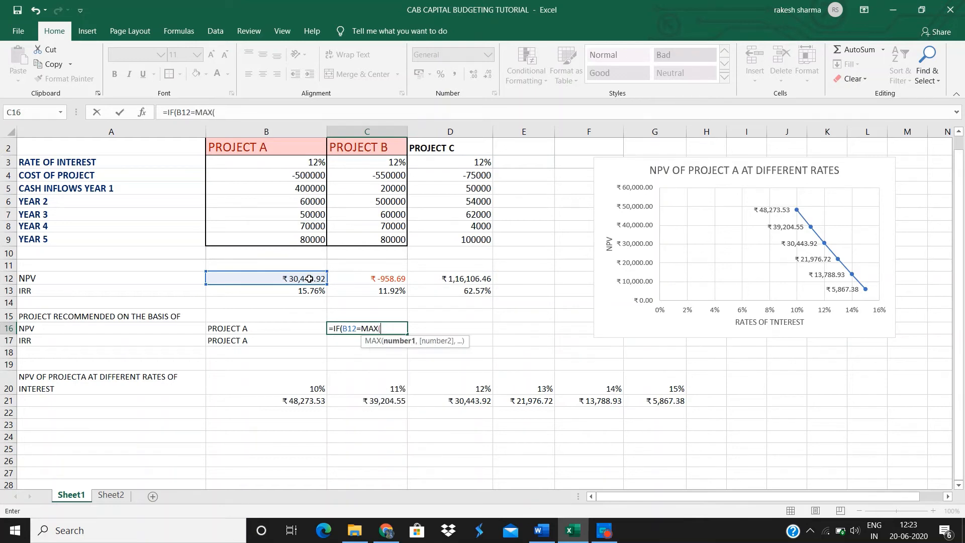
left_click_drag(310, 278, 430, 279)
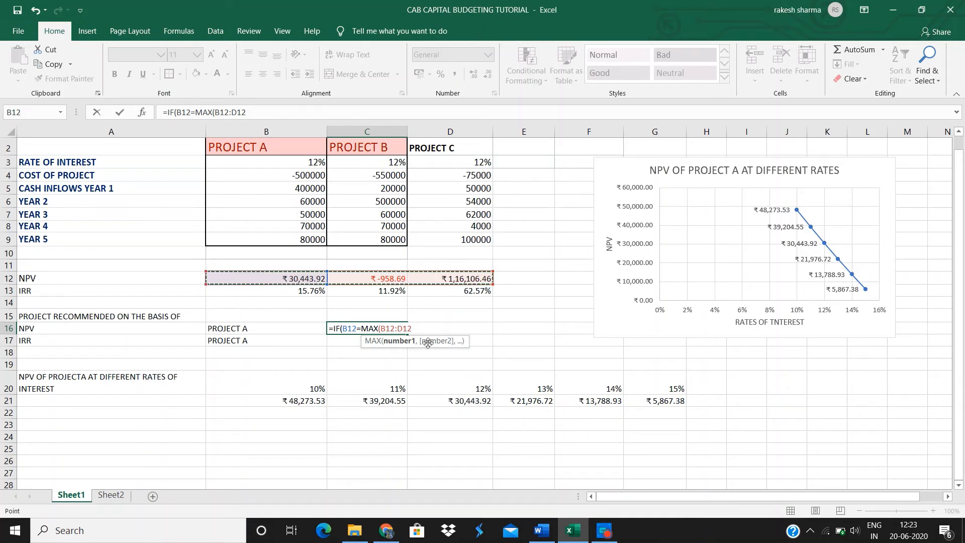
type("),")
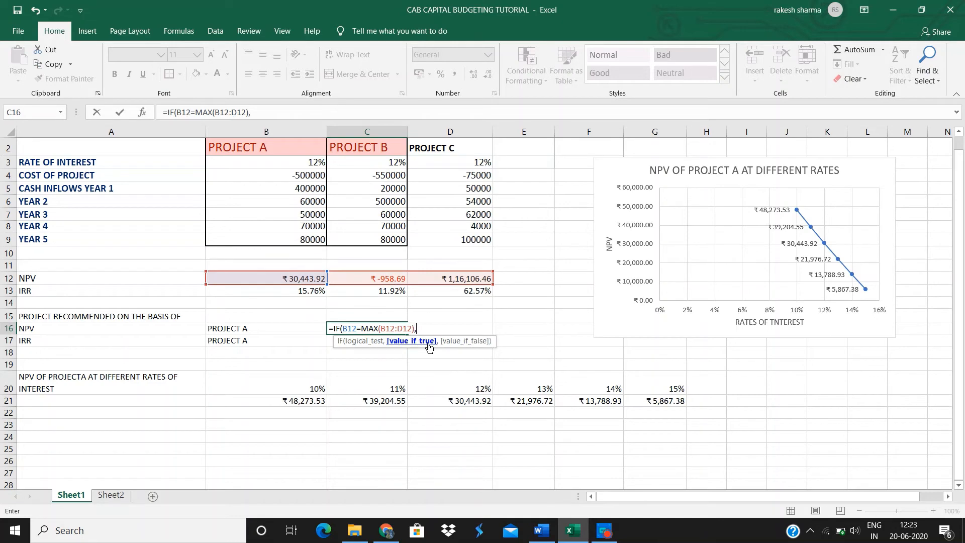
type("'PRO")
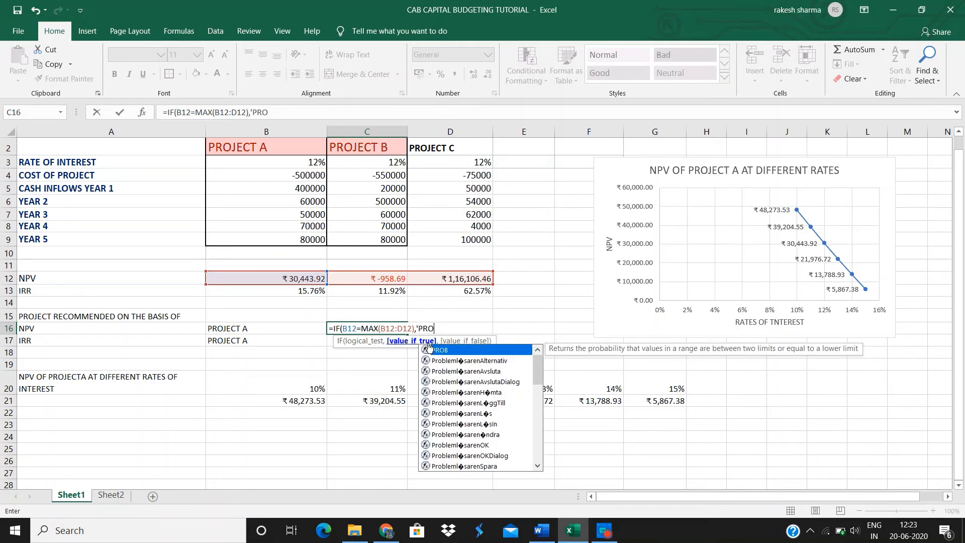
key("BackSpace")
key("BackSpace")
key("BackSpace")
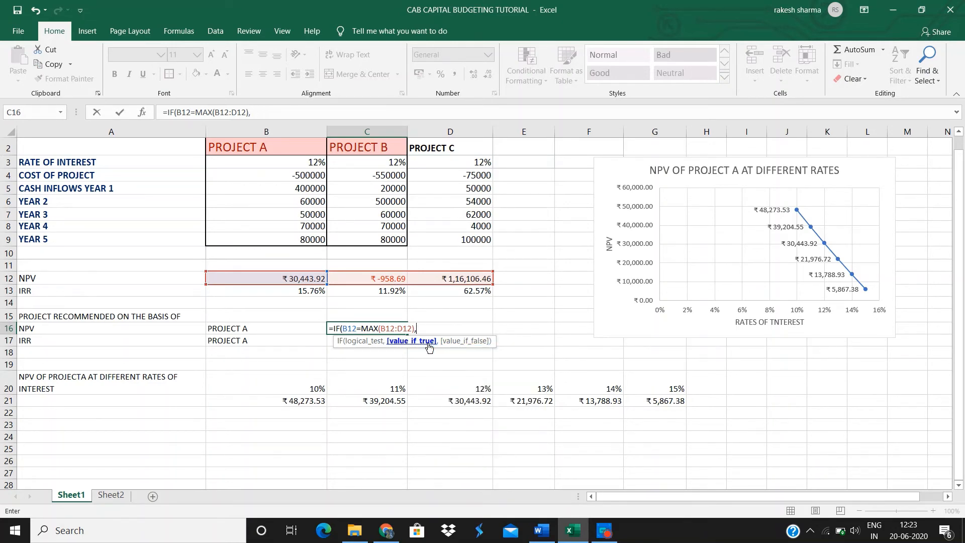
Step: Return "PROJECT A" when C16's first test is true, and nest a second IF returning "PROJECT B" when C12=MAX(B12:D12)
type("\"PROJECT A")
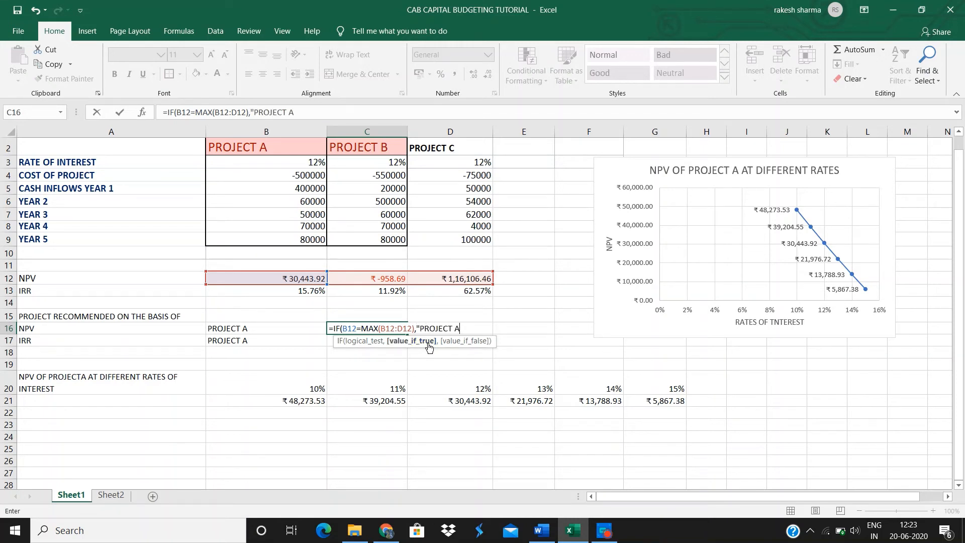
type("\",IF(")
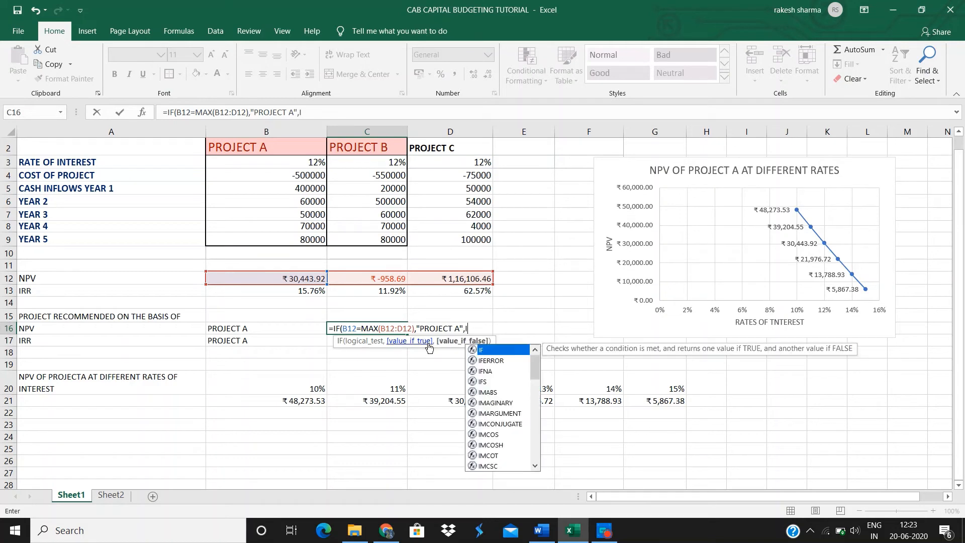
left_click(374, 280)
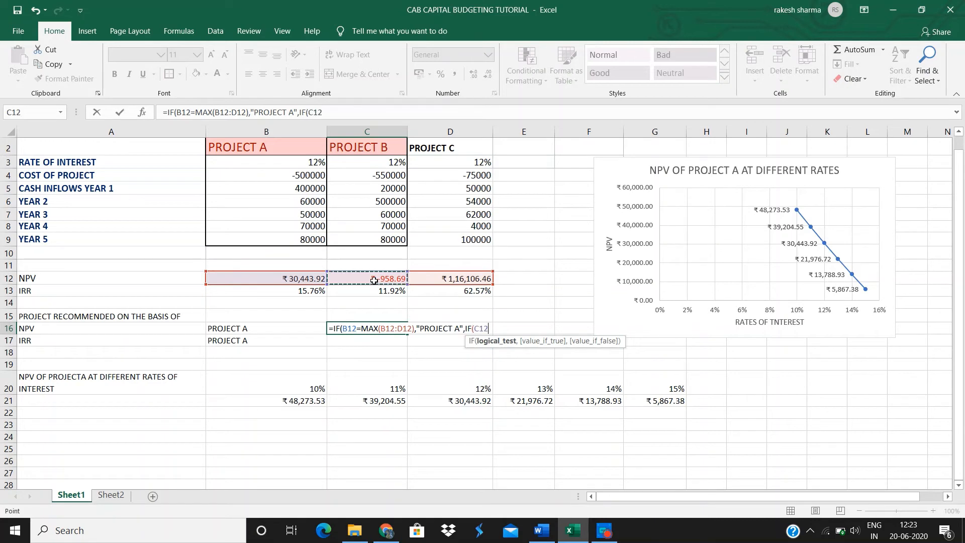
type("=MAX(")
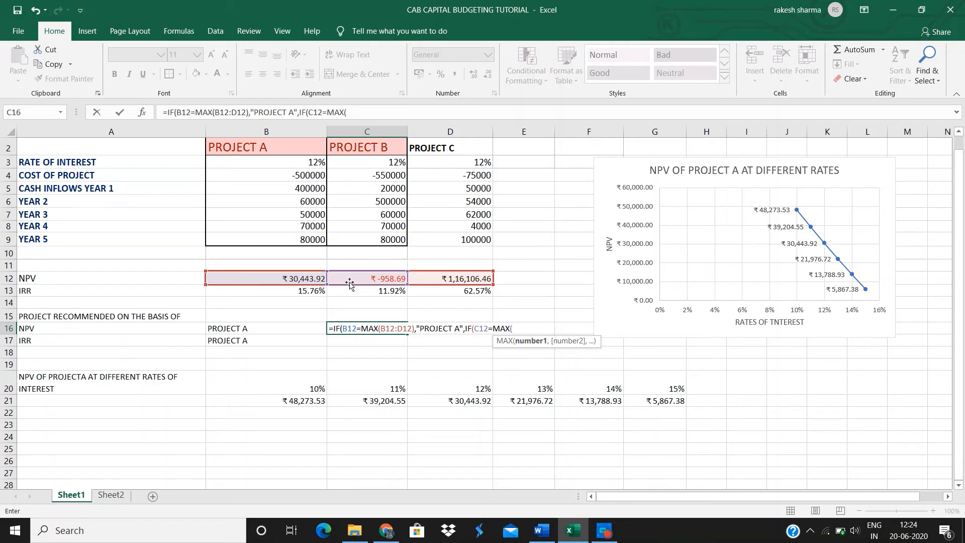
left_click_drag(308, 276, 445, 275)
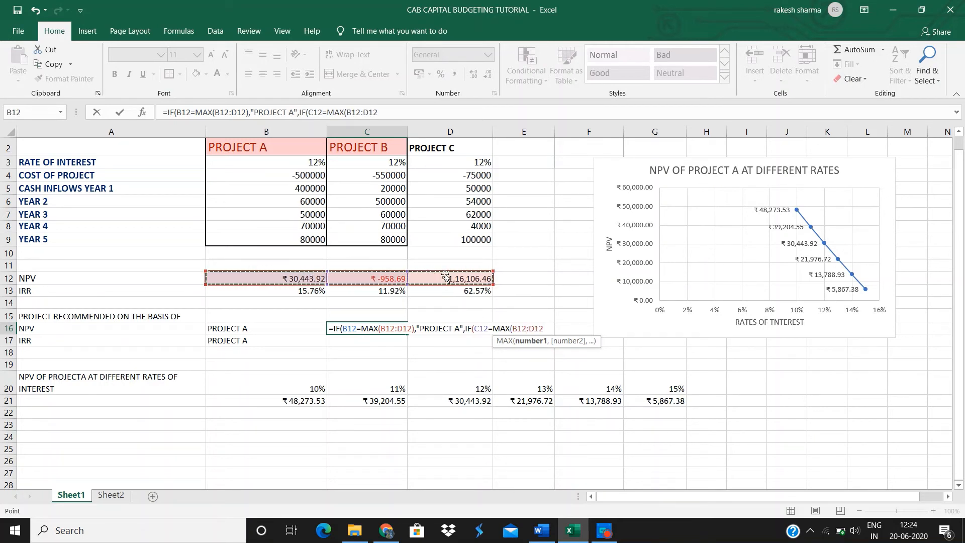
type("),\"")
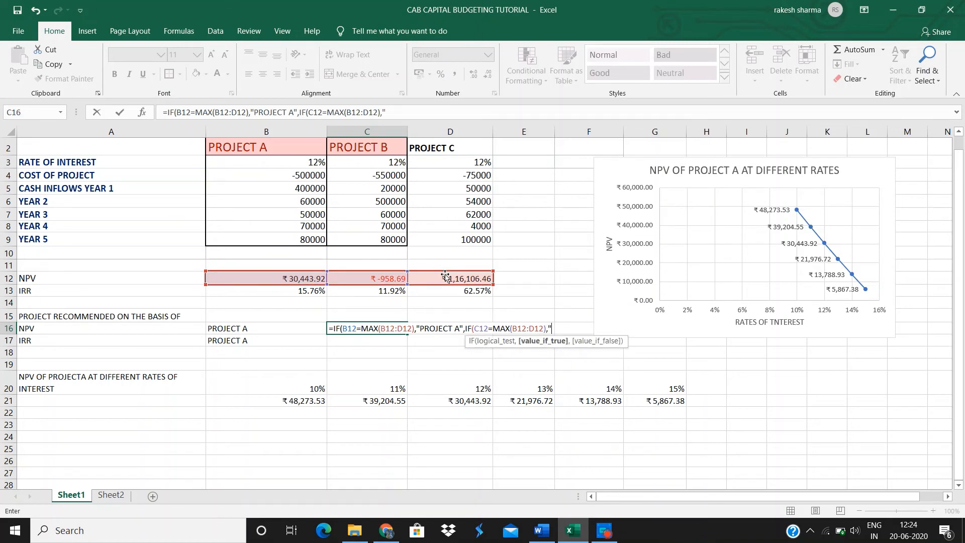
type("PROJECT B\",")
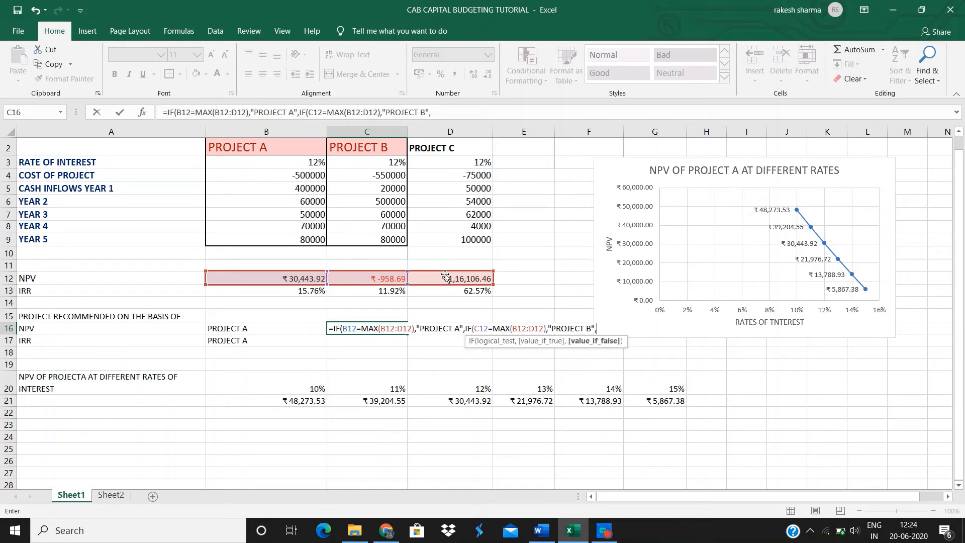
type("PR")
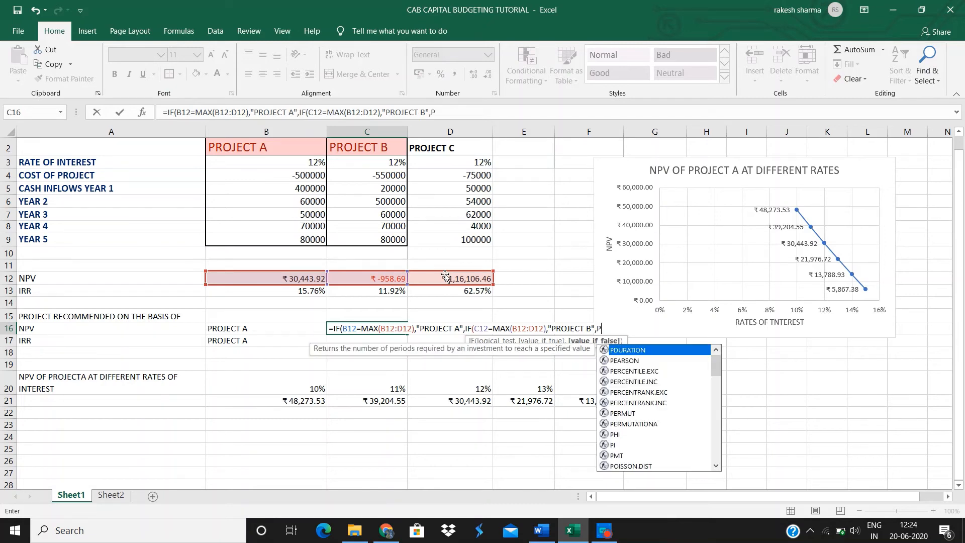
key("BackSpace")
key("BackSpace")
Step: Finish the nested IF formula in C16 with "PROJECT C" as the remaining result and commit it
type("\"")
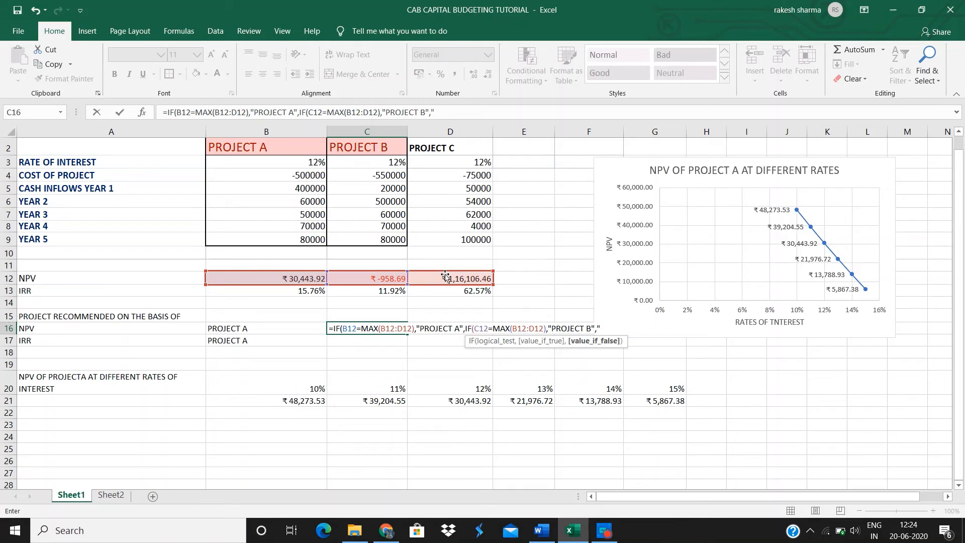
type("PROJECT C")
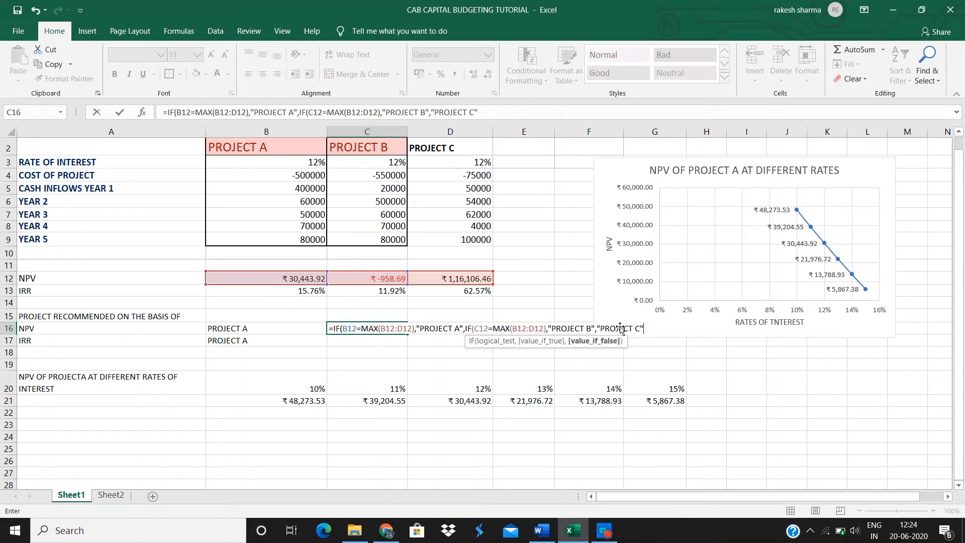
type("\")")
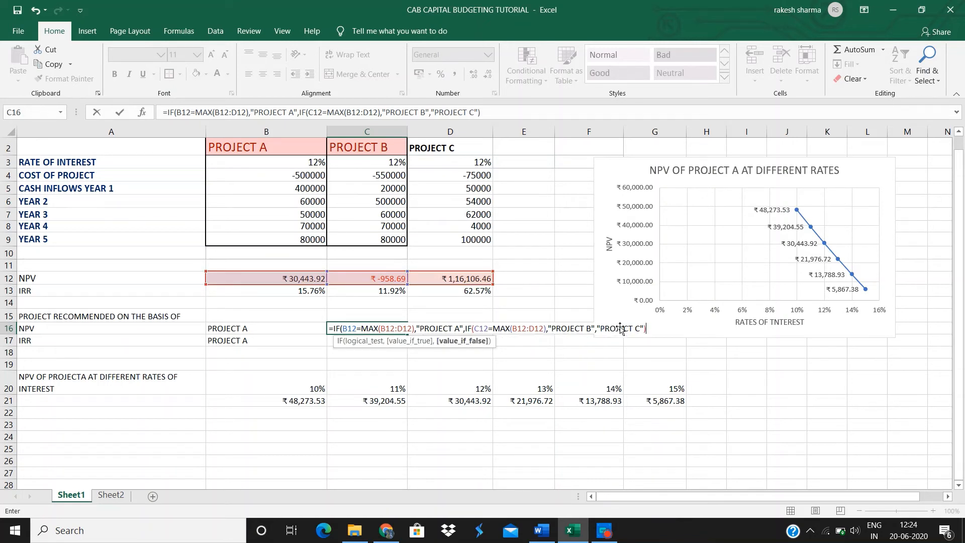
type(")")
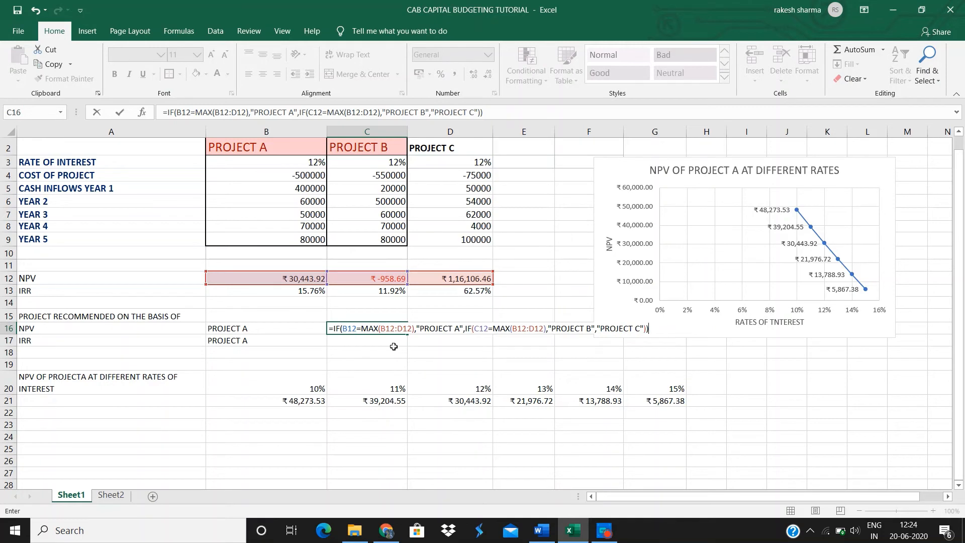
key("Return")
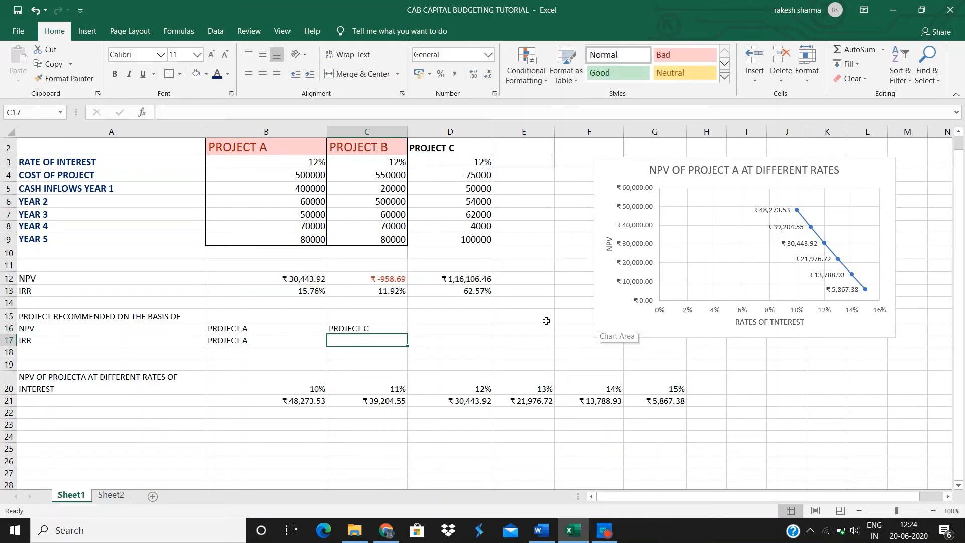
Step: Copy the nested IF formula from C16 down into C17 for the IRR recommendation
left_click(388, 330)
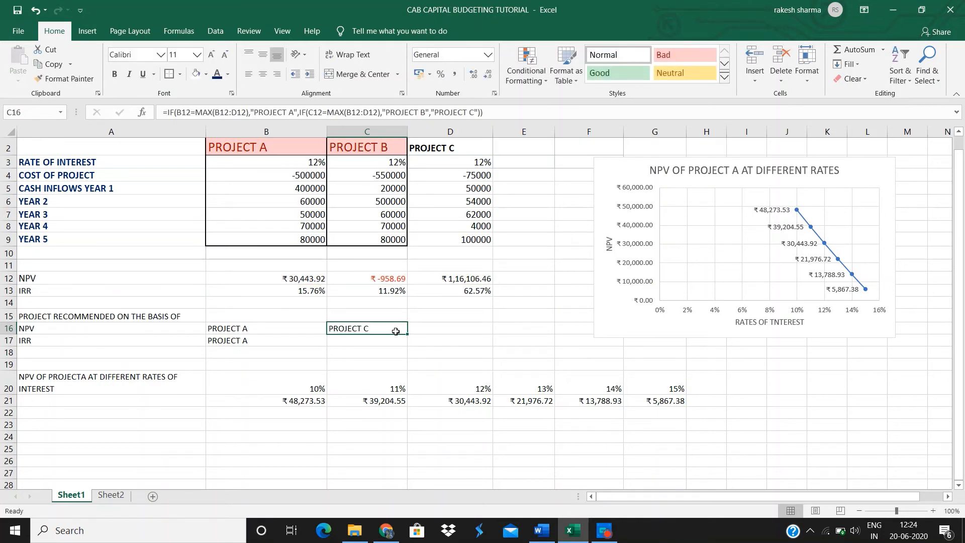
left_click_drag(408, 334, 408, 346)
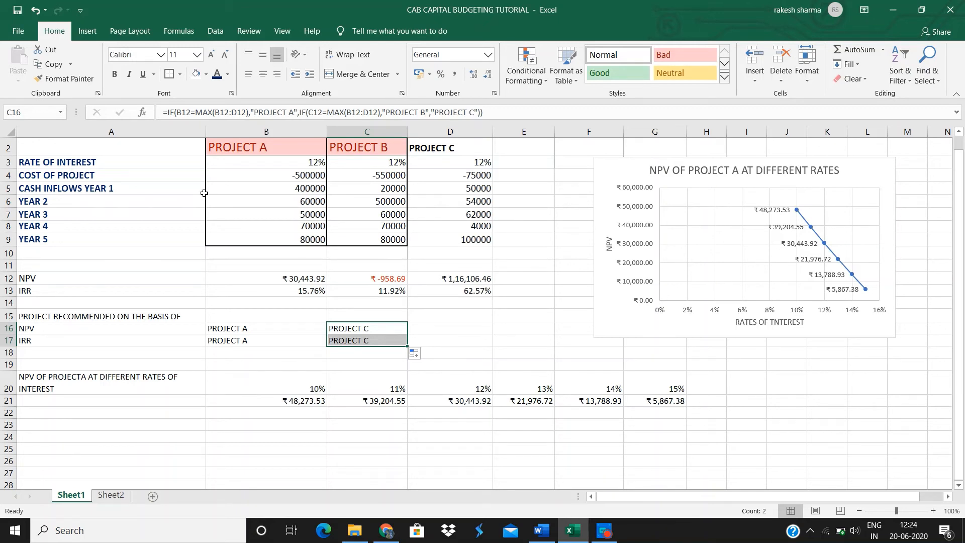
left_click(378, 328)
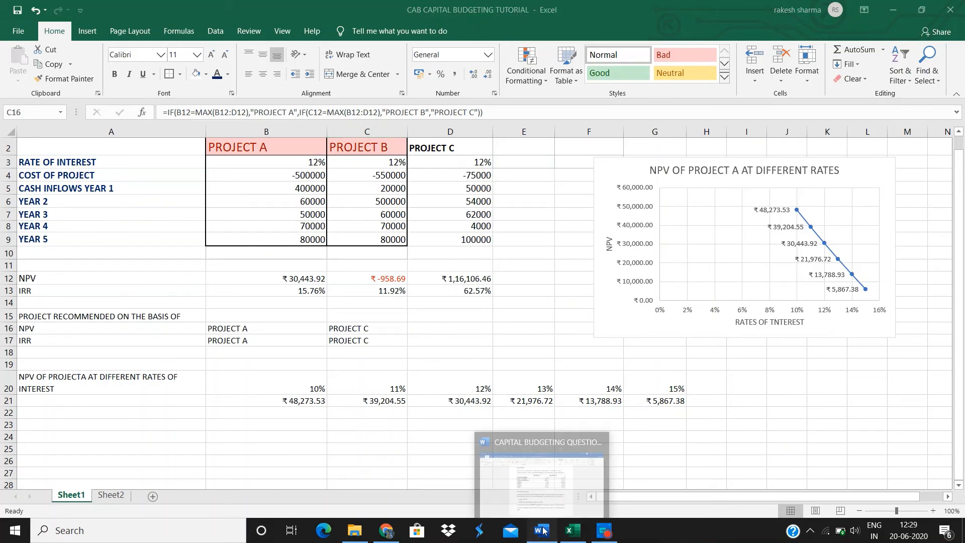
Step: Switch to the CAPITAL BUDGETING QUESTION document in Word and read Question 2's dated cash flows and requirements
left_click(542, 530)
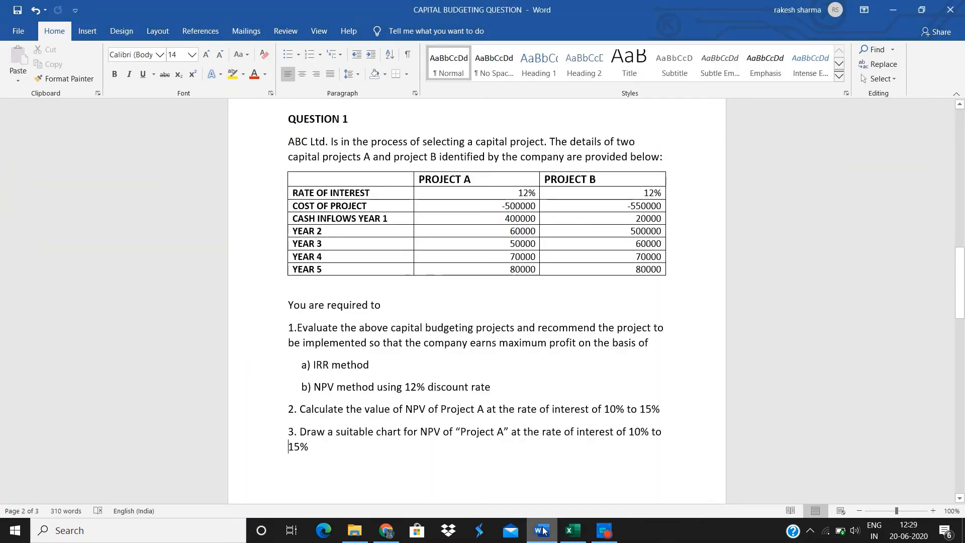
left_click_drag(961, 317, 962, 412)
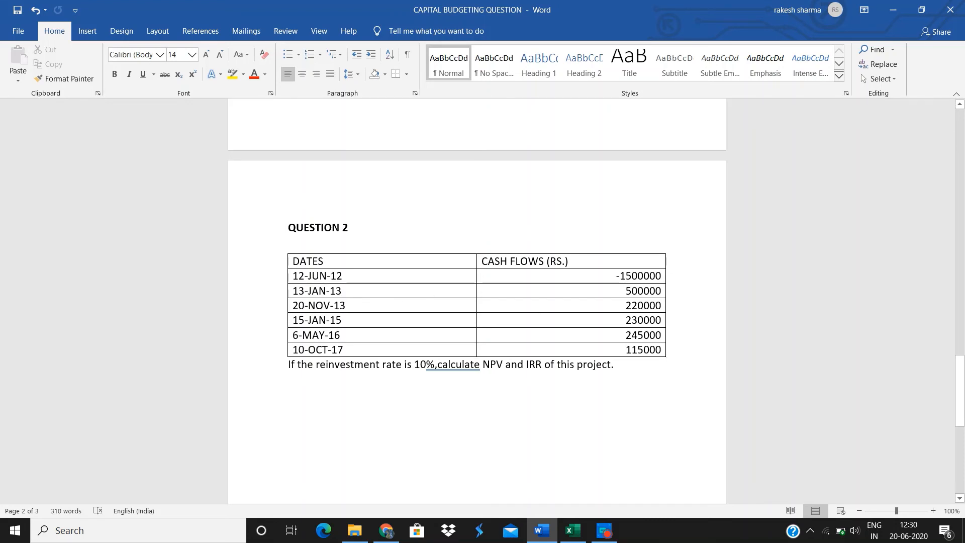
left_click_drag(958, 404, 959, 276)
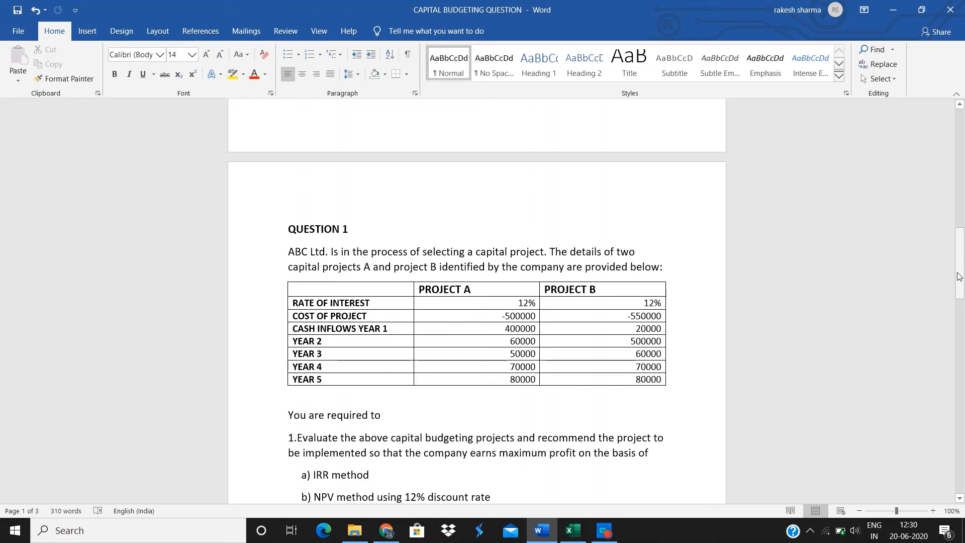
left_click_drag(958, 276, 955, 433)
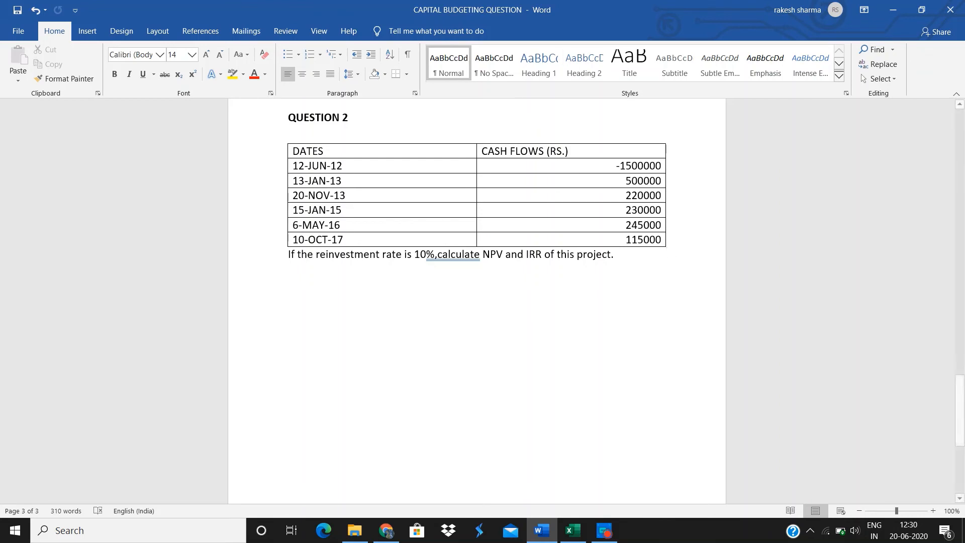
Step: Switch back to the Excel workbook and enter the label RATE OF INTEREST in J5 of Sheet2
left_click(573, 531)
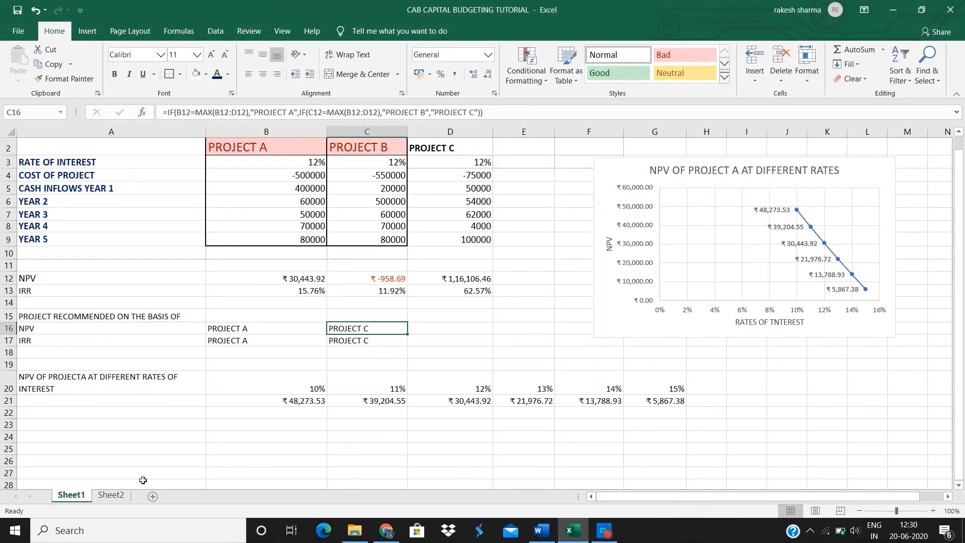
left_click(119, 497)
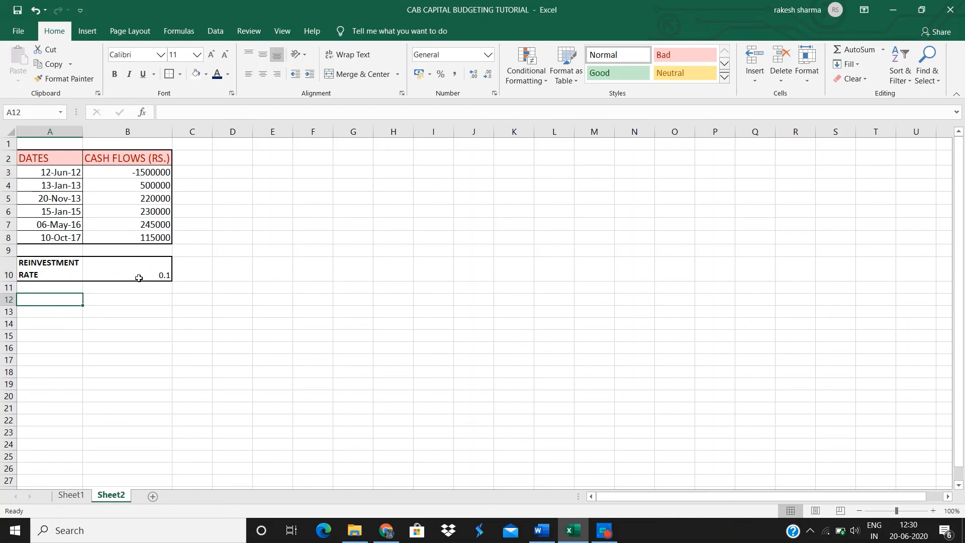
left_click(487, 201)
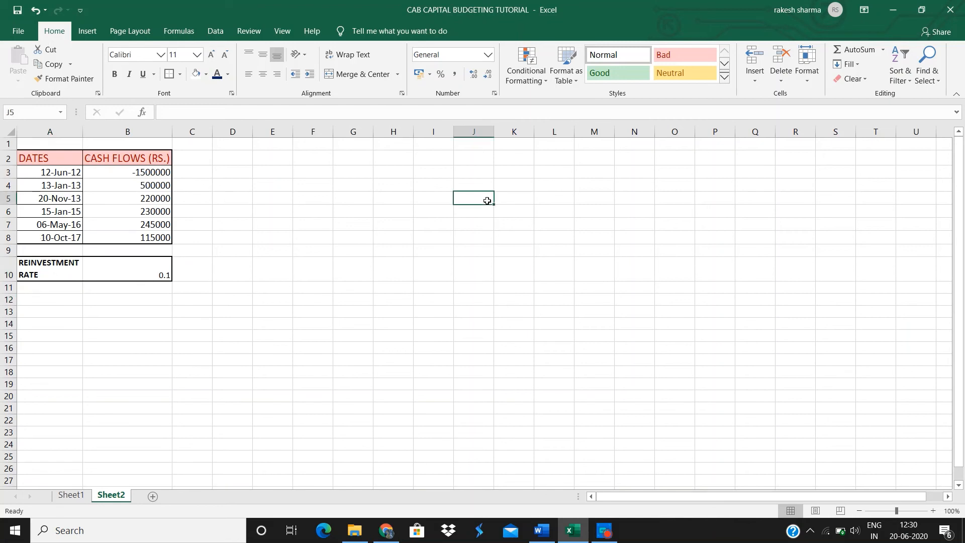
type("RATE ")
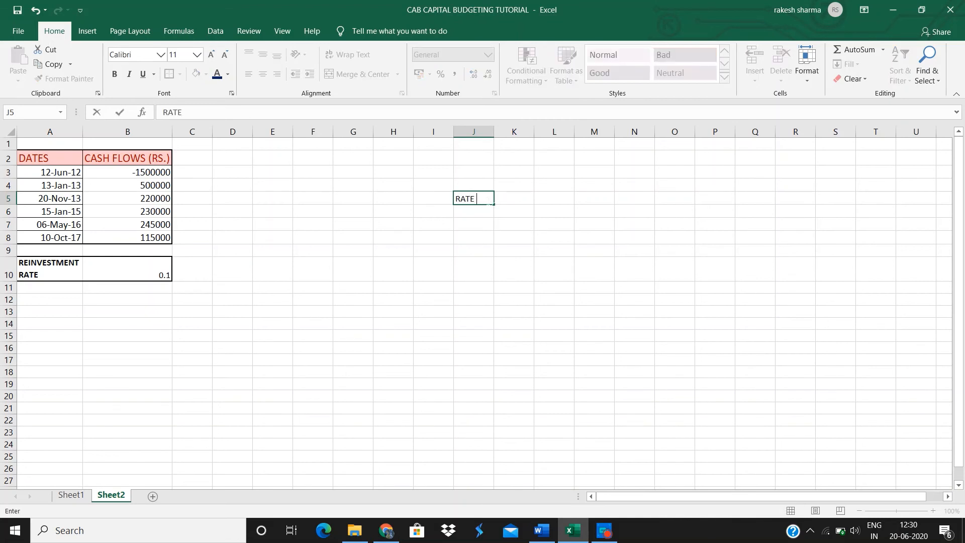
type("OF INTEREST")
key("Return")
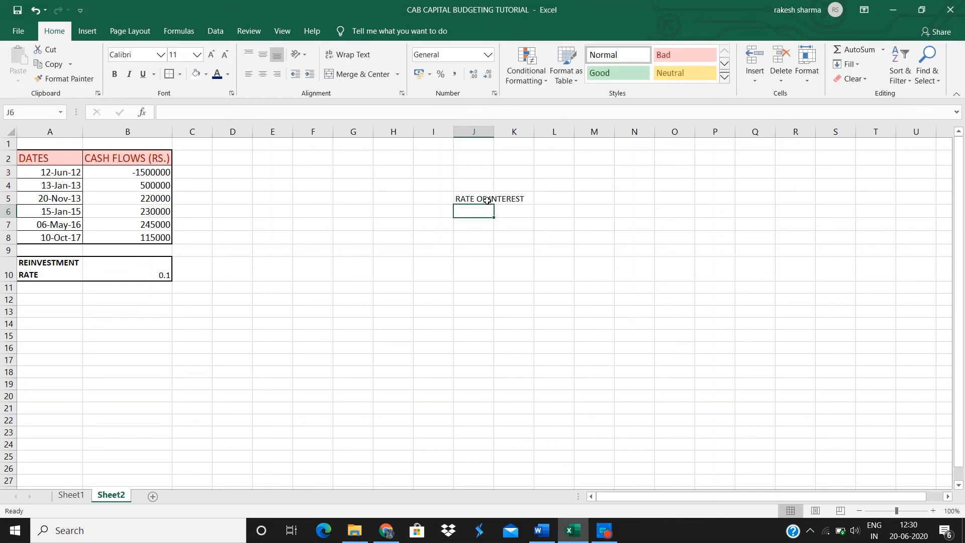
Step: Enter the label DISCOUNT RATE in J6, correcting its spelling
type("DISCOU")
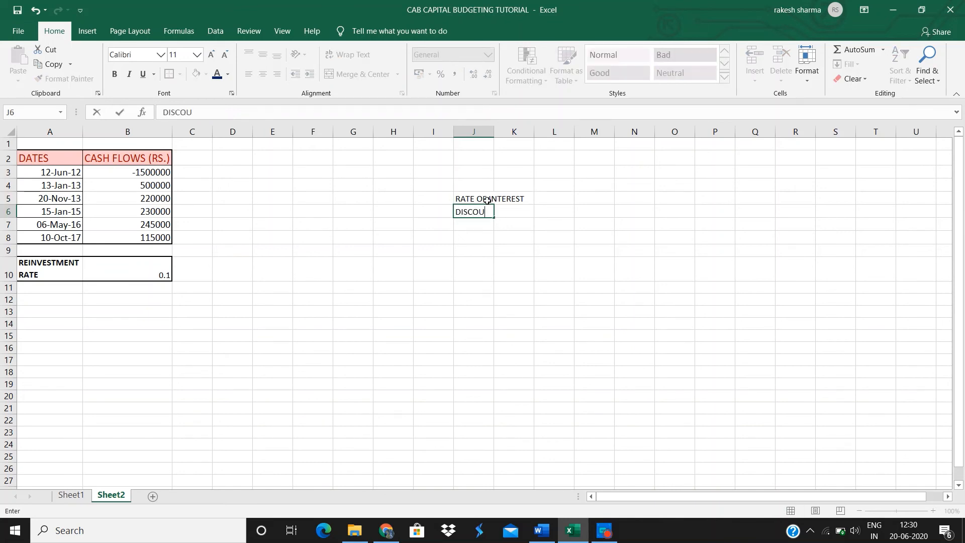
type("NTB RATE")
key("Return")
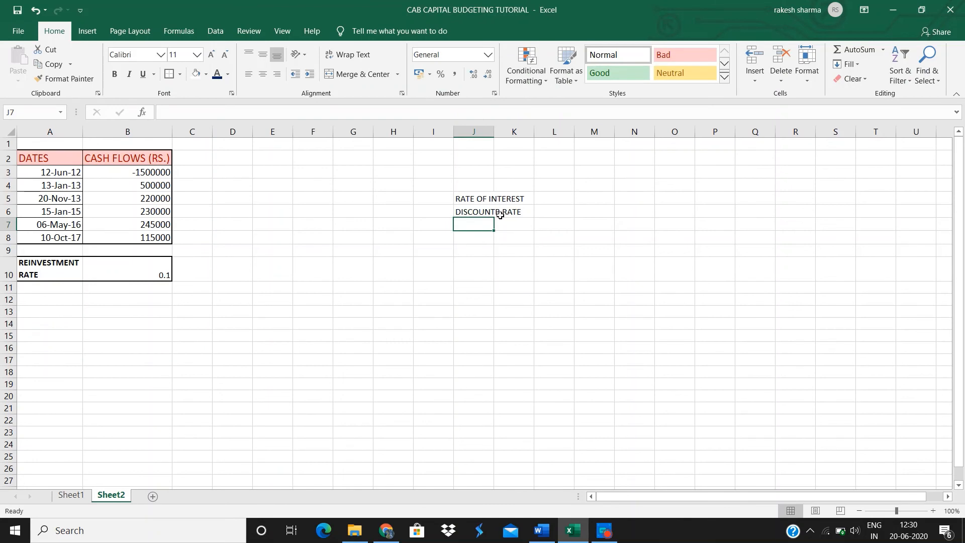
left_click(500, 217)
left_click(493, 214)
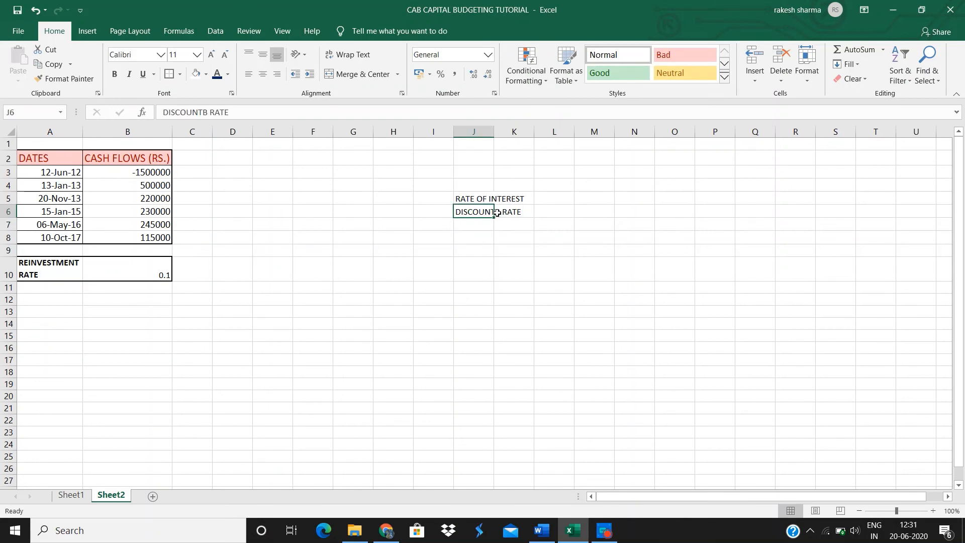
double_click(492, 212)
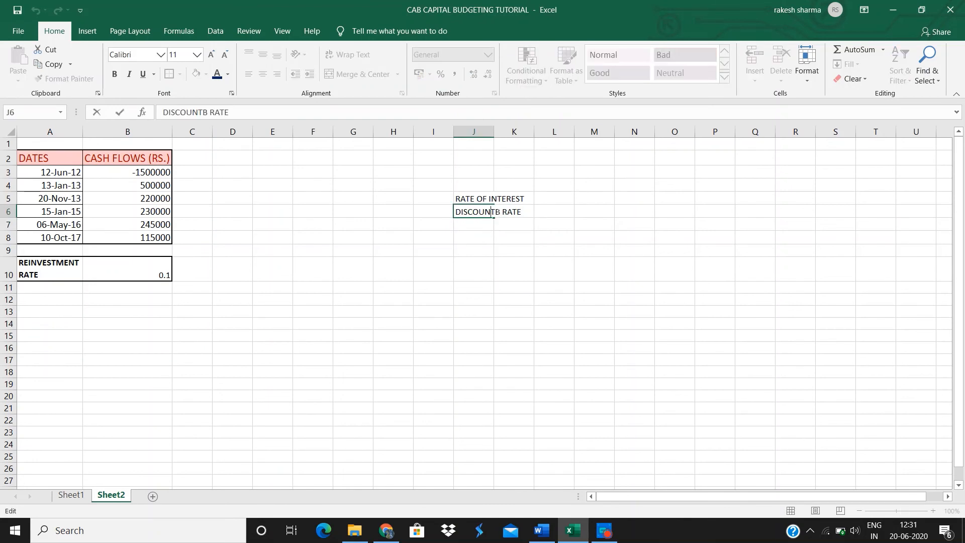
key("BackSpace")
key("Return")
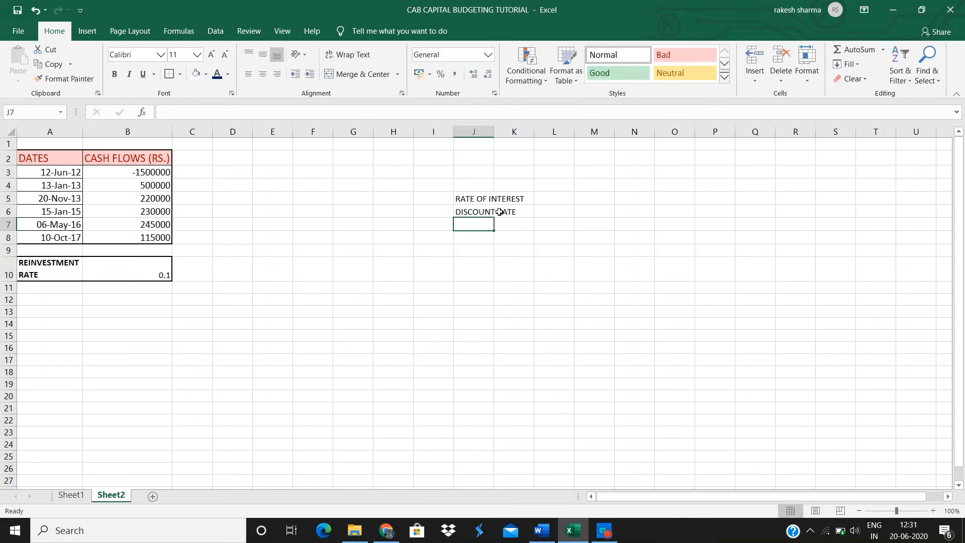
Step: Enter the labels COST OF CAPITAL in J7 and REINVESTMENT RATE in J8
type("COST ")
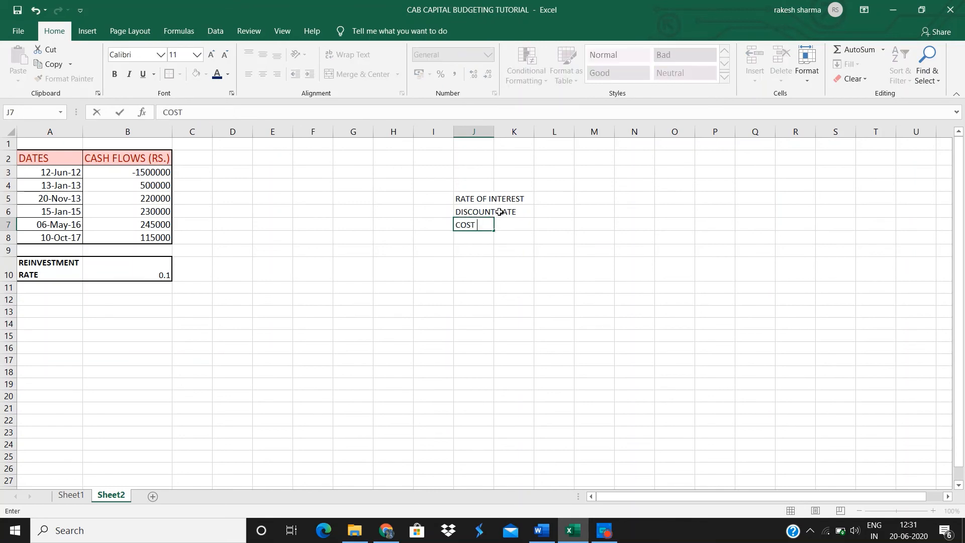
type("OF CAPITAL")
key("Return")
type("RE")
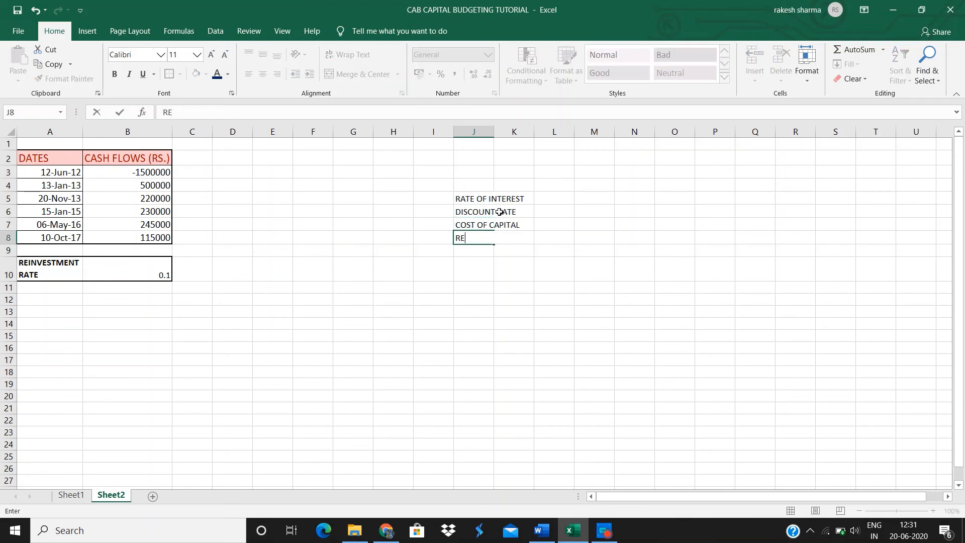
type("INVESTMENT RATE")
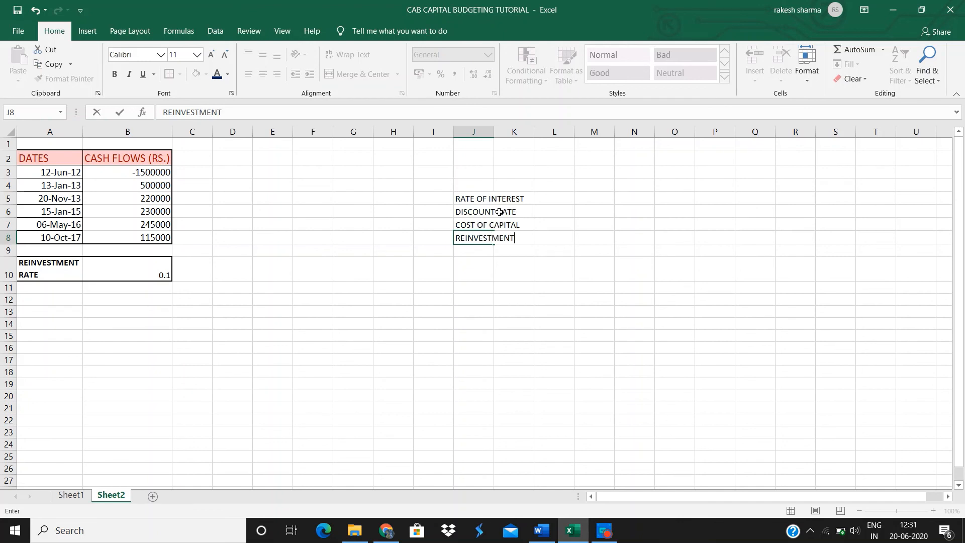
left_click(589, 215)
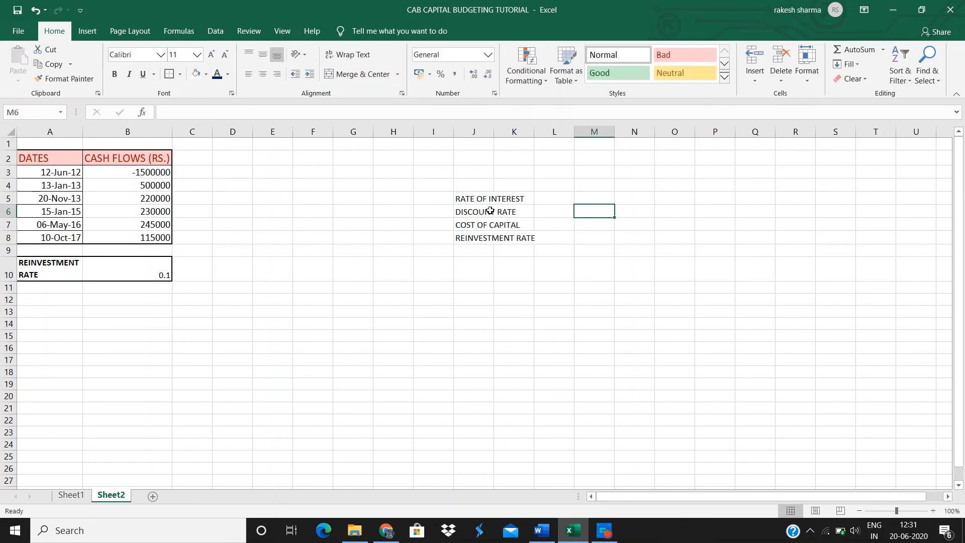
left_click_drag(490, 209, 495, 241)
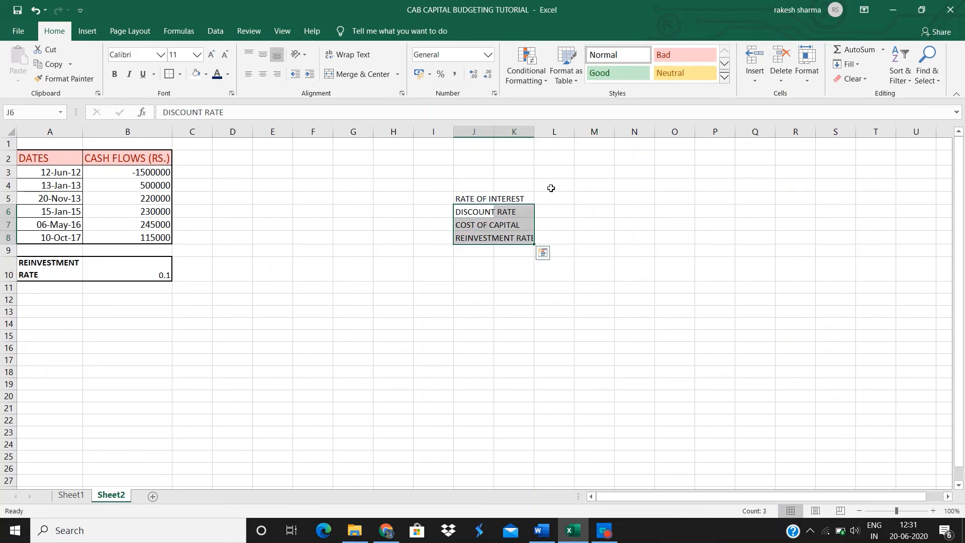
Step: Label the result rows NPV in A12 and IRR in A13
left_click(68, 305)
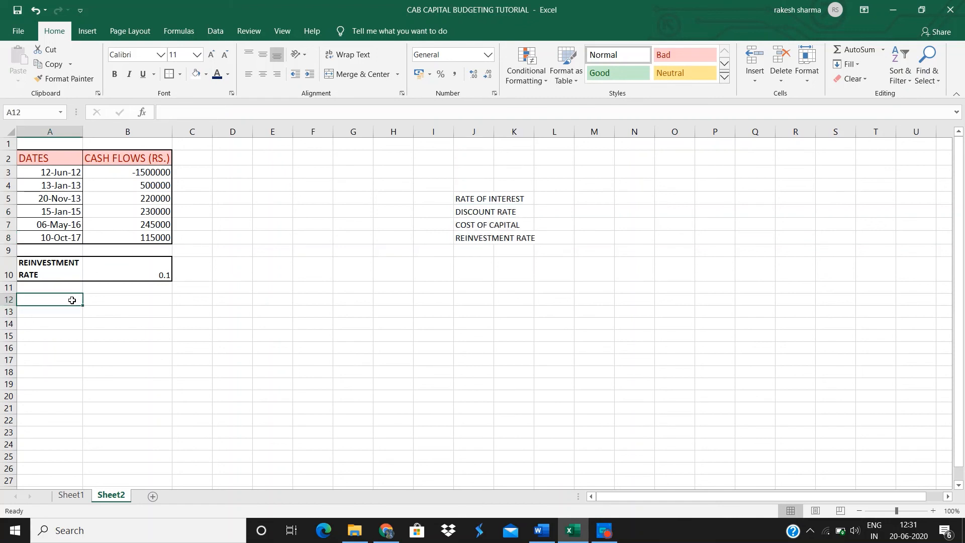
type("NPV")
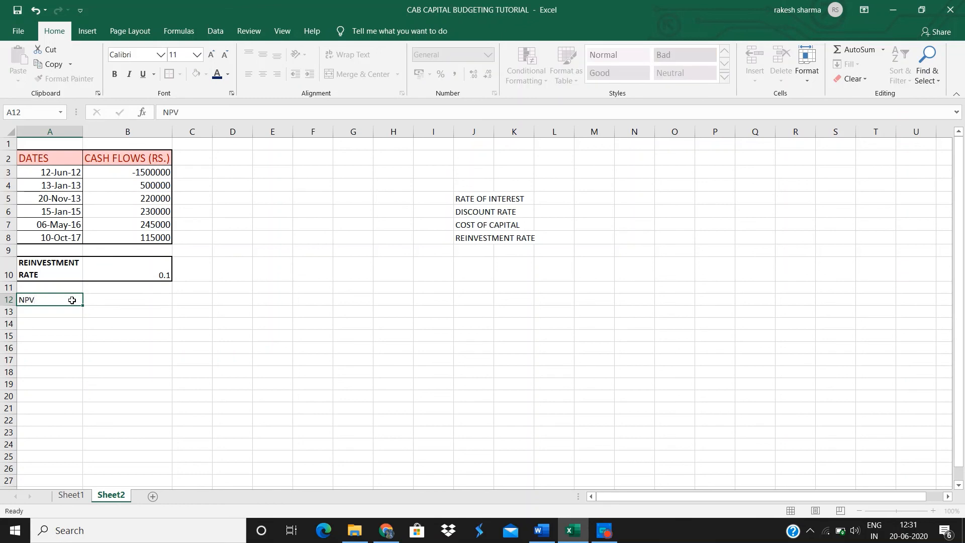
key("Return")
type("IRR")
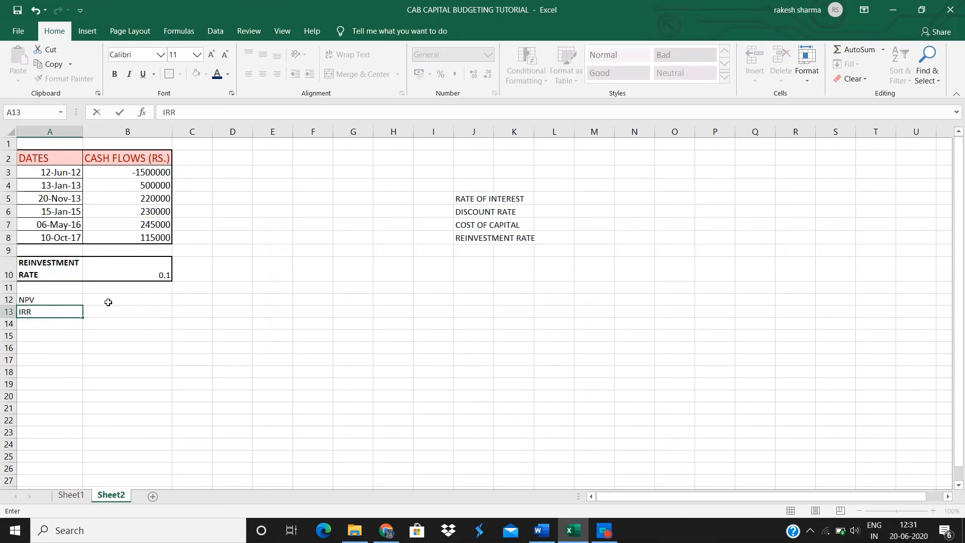
Step: Calculate the NPV of the dated cash flows in B12 with =XNPV(B10,B3:B8,A3:A8)
left_click(108, 302)
type("=")
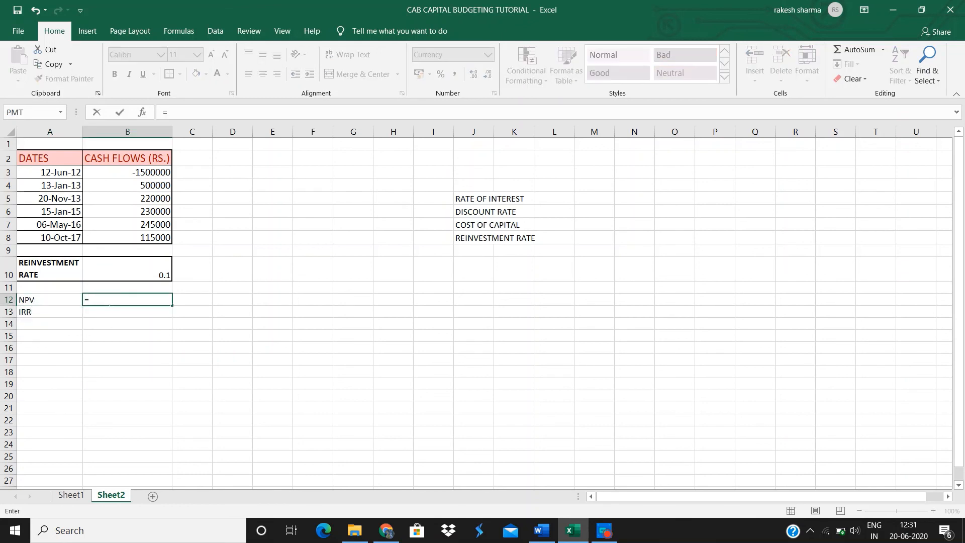
type("XMPV")
key("Tab")
double_click(108, 302)
key("BackSpace")
key("BackSpace")
key("Delete")
type("N")
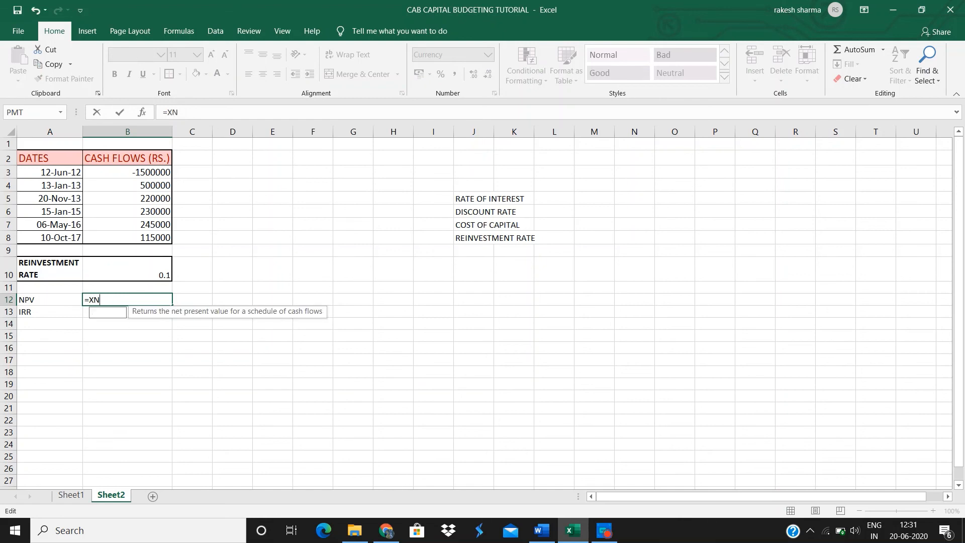
type("PV(")
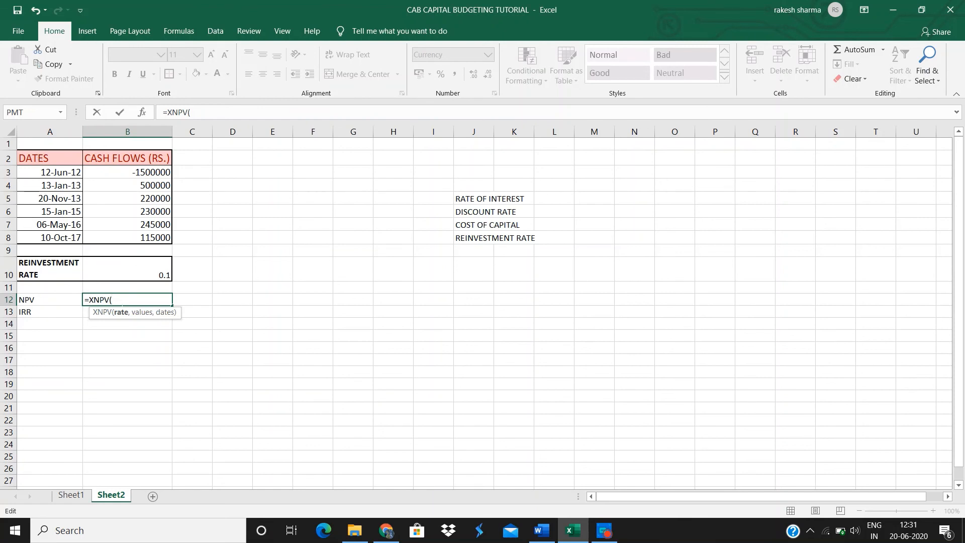
left_click(122, 274)
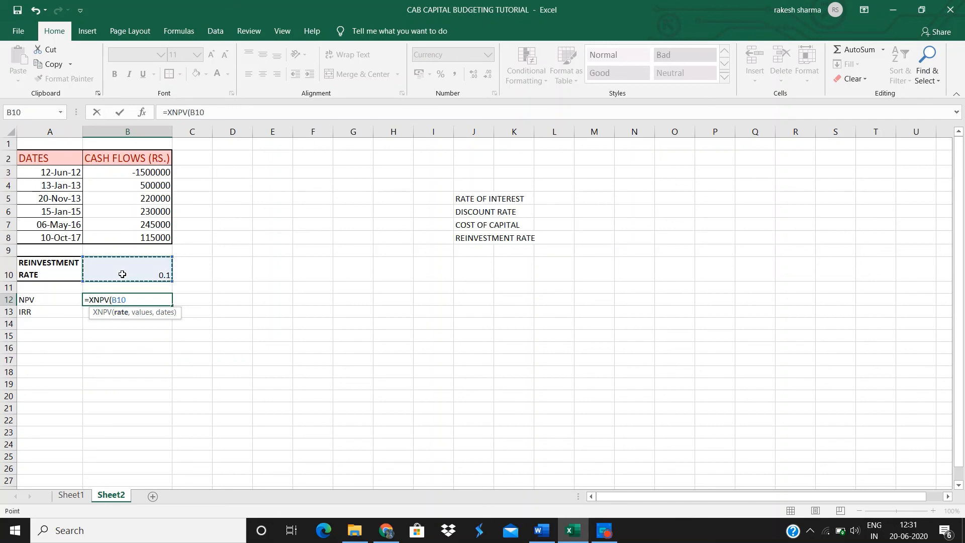
type(",")
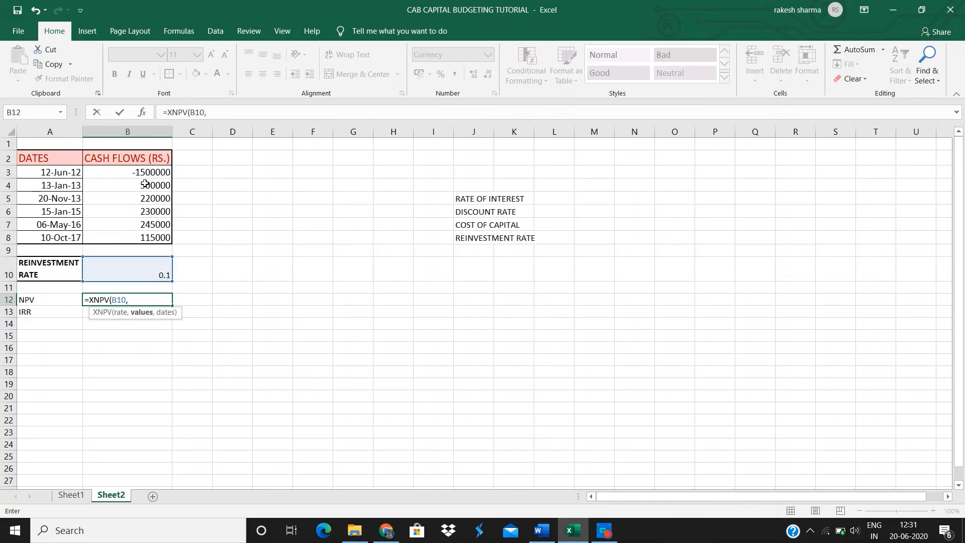
left_click_drag(141, 172, 151, 235)
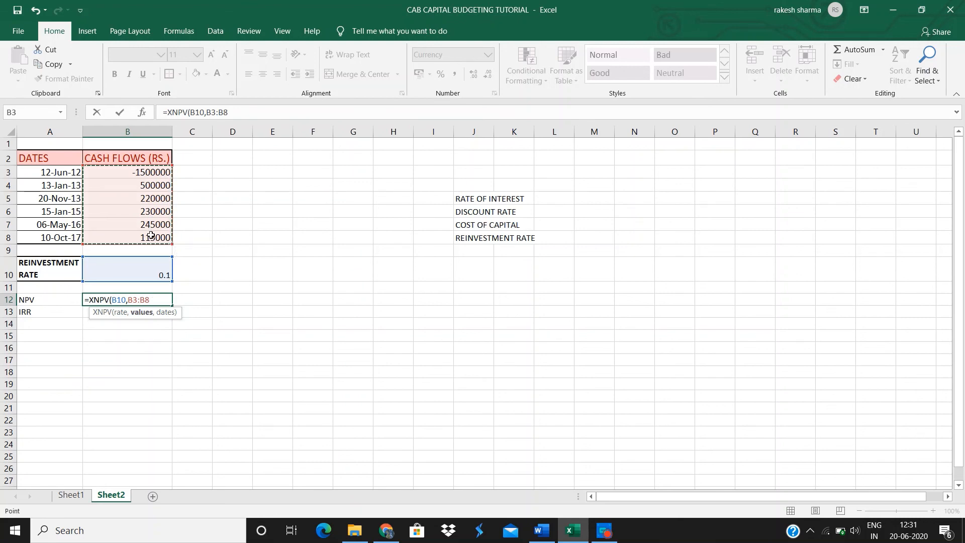
type(",")
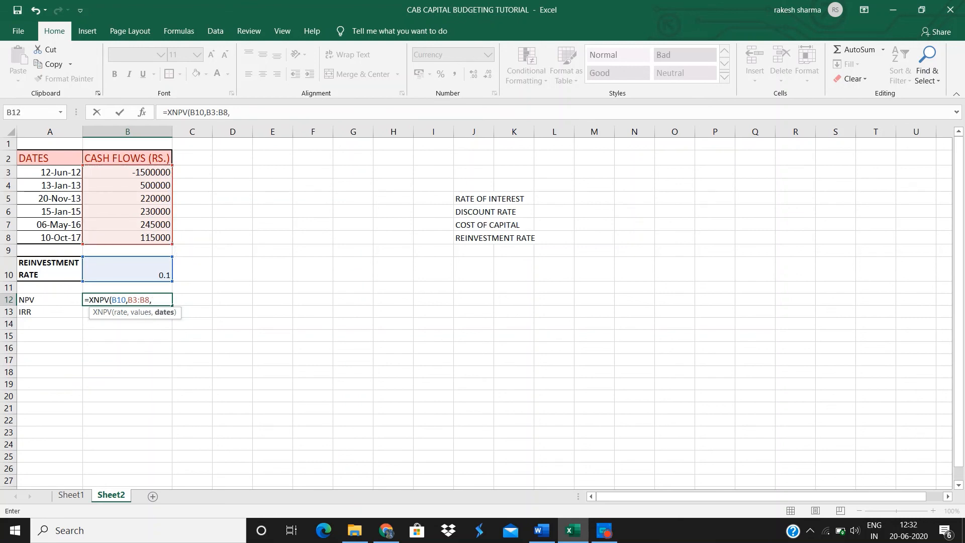
left_click_drag(40, 171, 45, 232)
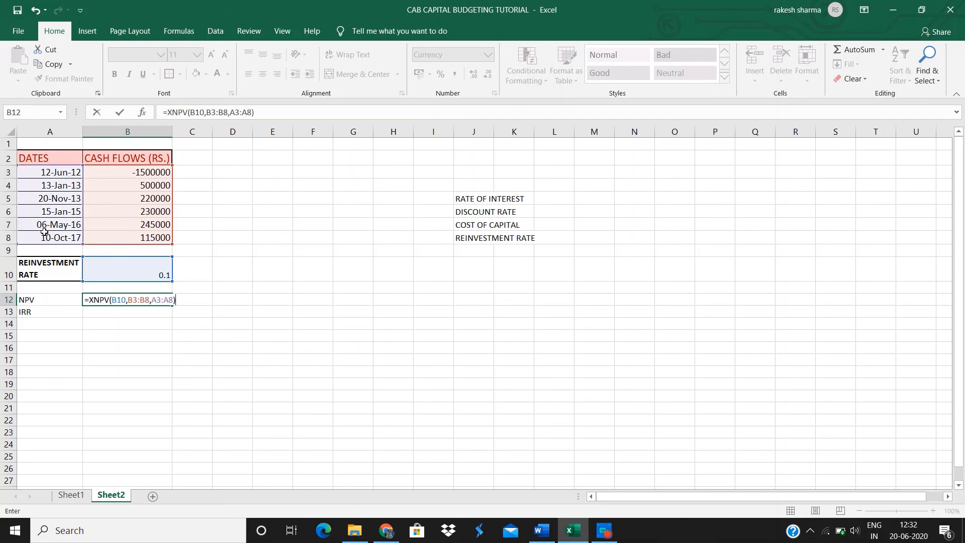
key("Return")
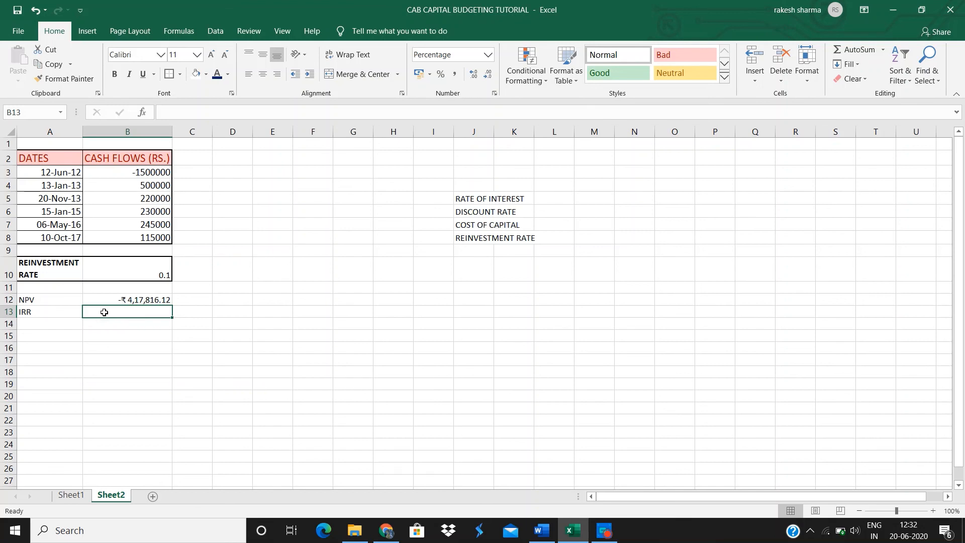
Step: Calculate the IRR of the dated cash flows in B13 with =XIRR(B3:B8,A3:A8)
type("=")
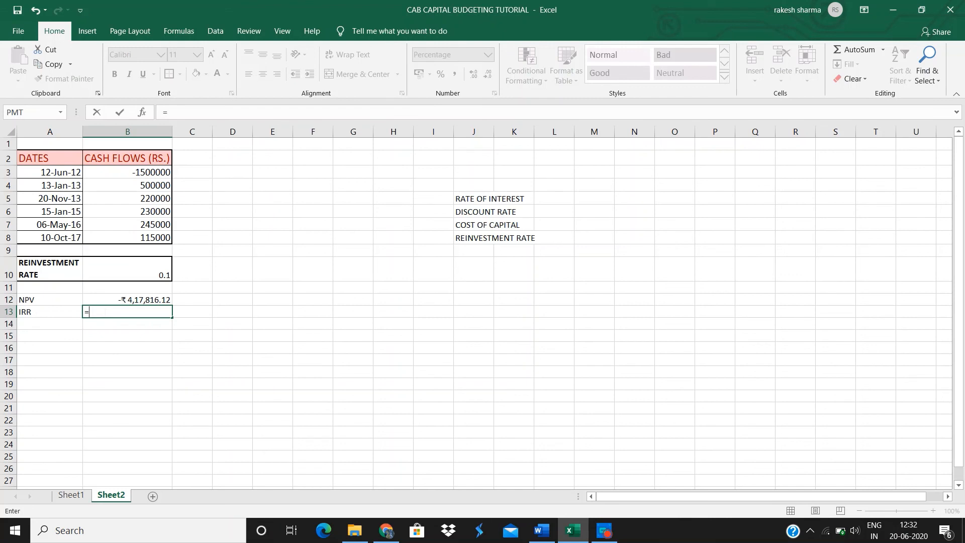
type("XIRR(")
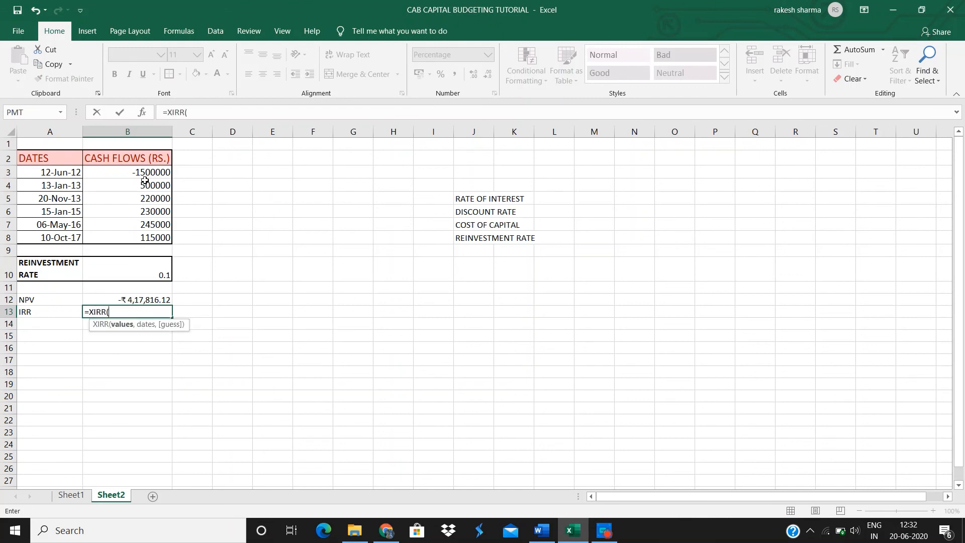
left_click_drag(145, 176, 152, 233)
type(",")
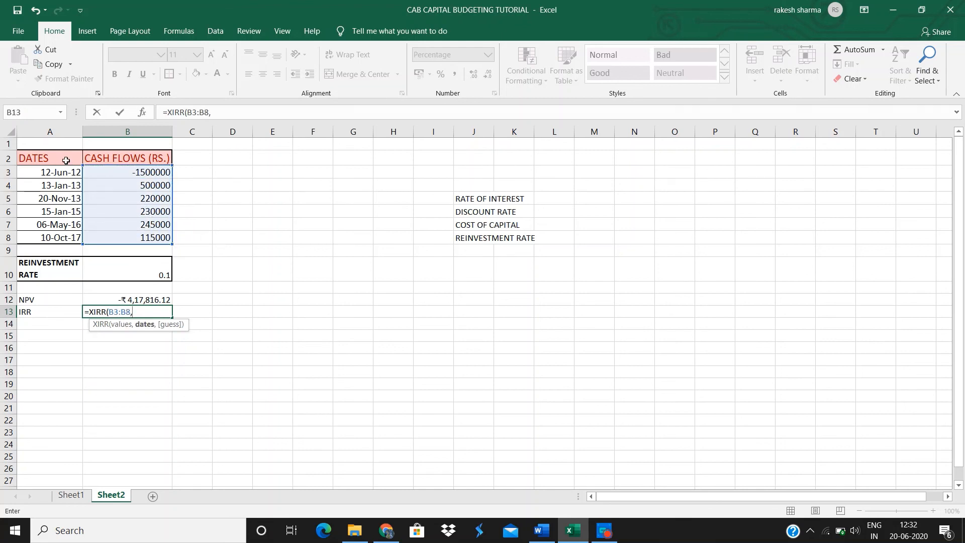
left_click_drag(62, 172, 62, 234)
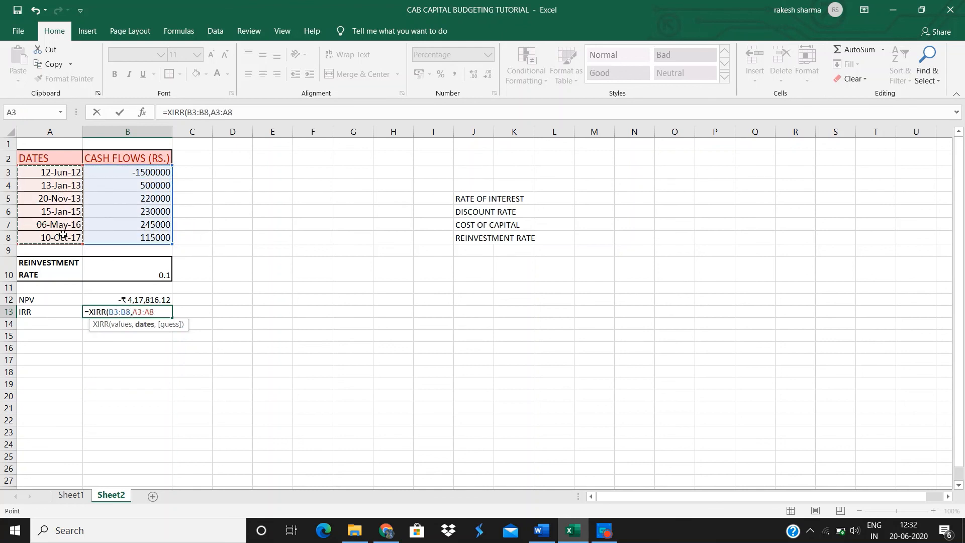
type(")")
key("Return")
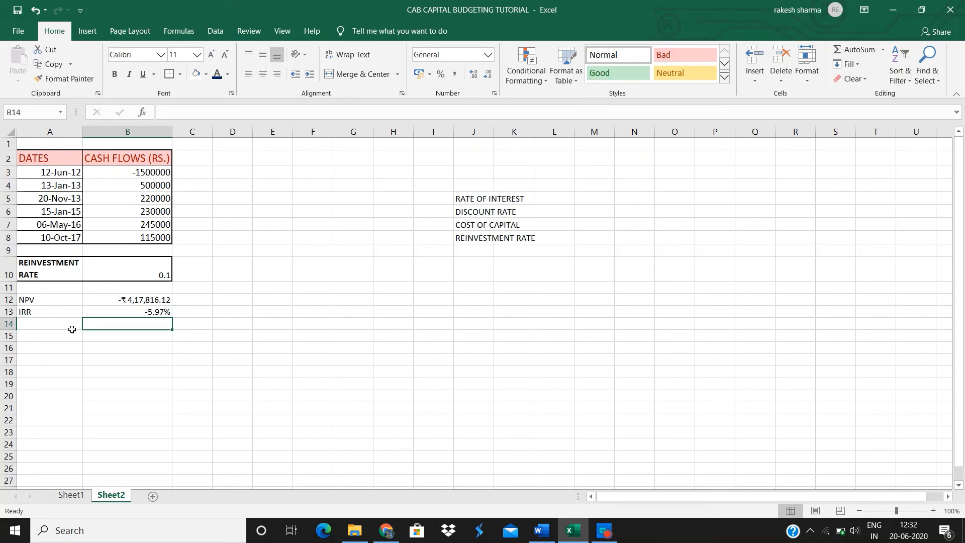
Step: Switch back to Sheet1 with the comparison of Projects A, B and C
left_click(71, 495)
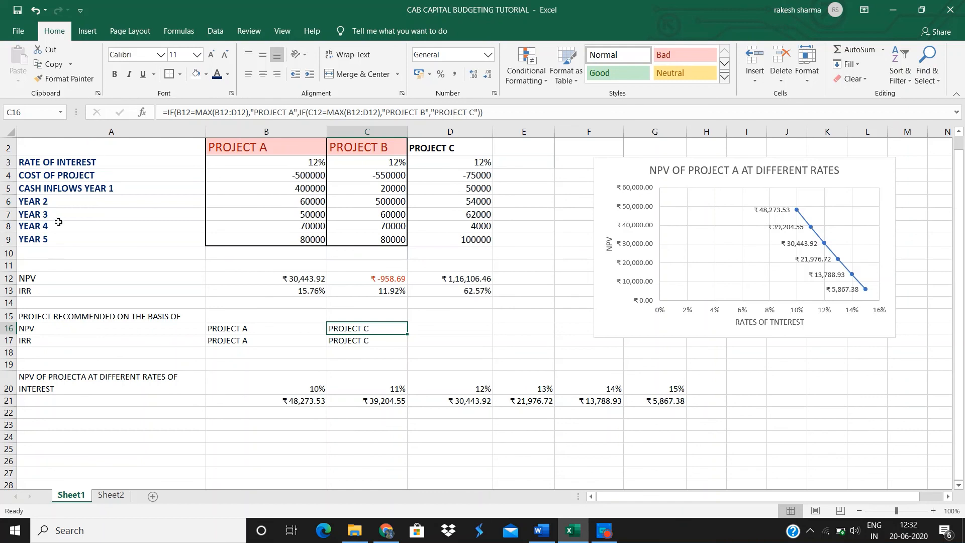